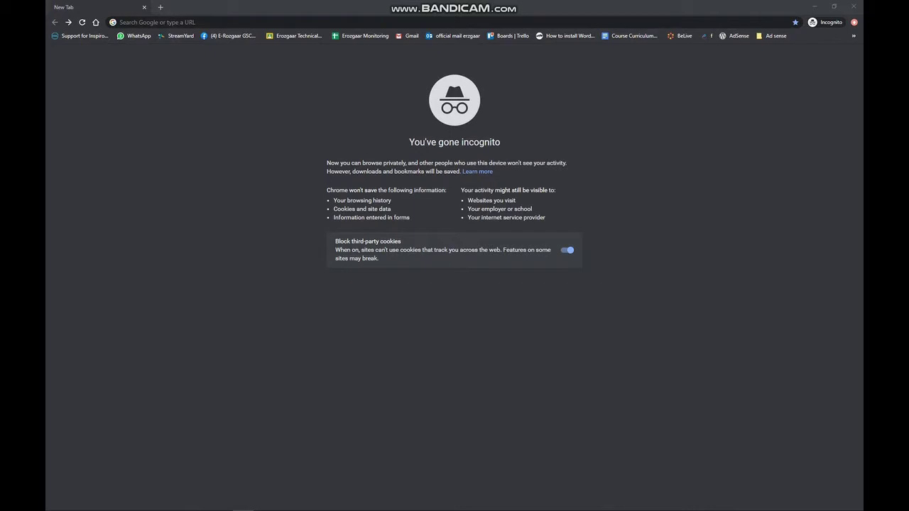
# Step: Search Google for 'google classroom' from the Chrome address bar
pyautogui.click(207, 21)
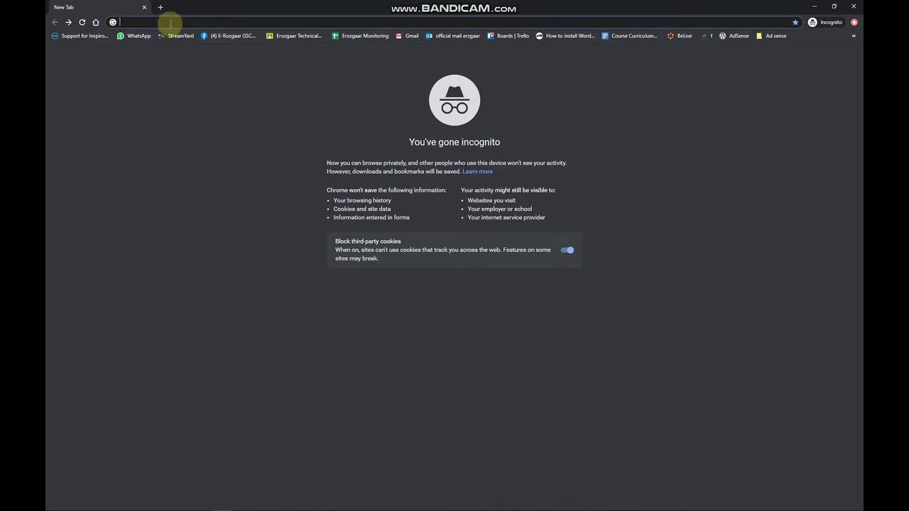
pyautogui.write('goo')
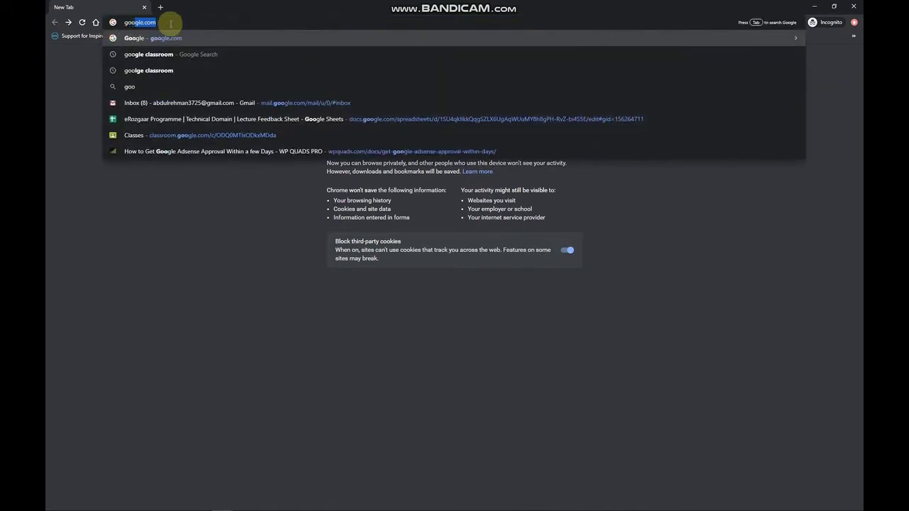
pyautogui.write('gle')
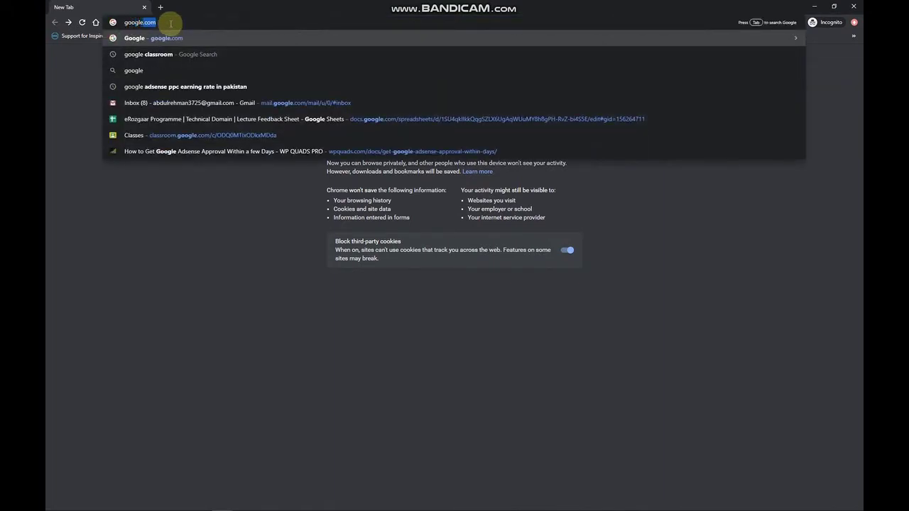
pyautogui.press('Return')
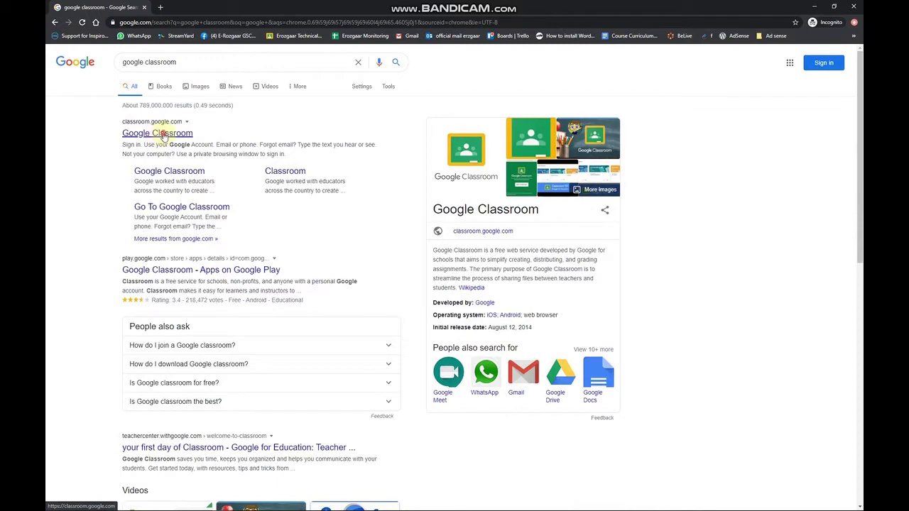
# Step: Open the top Google Classroom result and scroll through the product page's feature sections
pyautogui.click(164, 134)
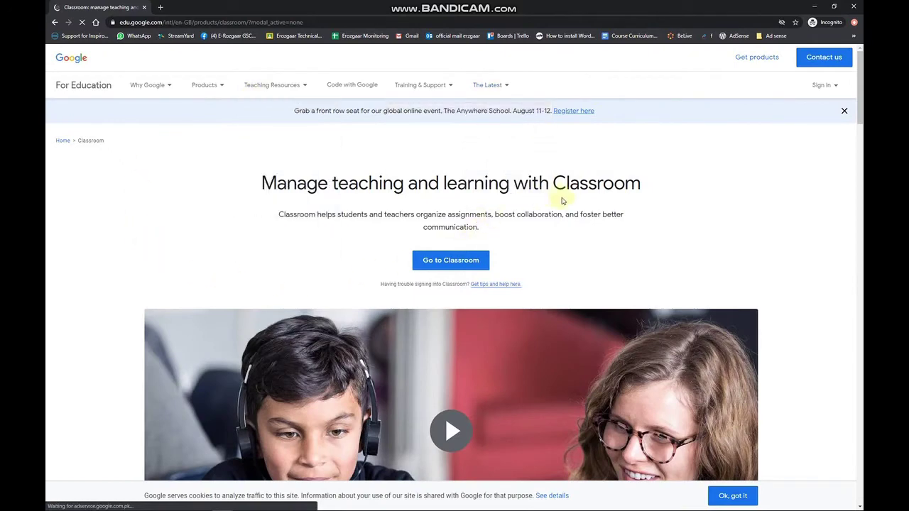
pyautogui.scroll(-2, 507, 222)
pyautogui.scroll(-3, 513, 269)
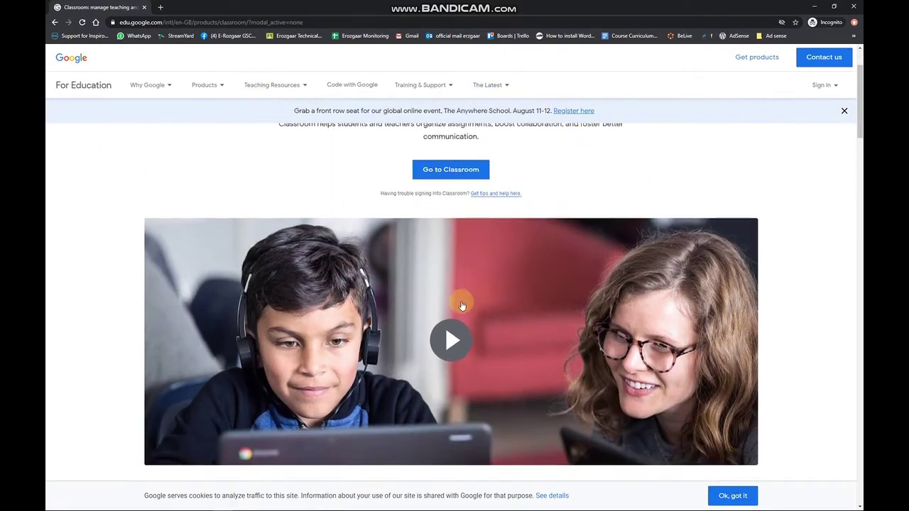
pyautogui.scroll(-1, 483, 267)
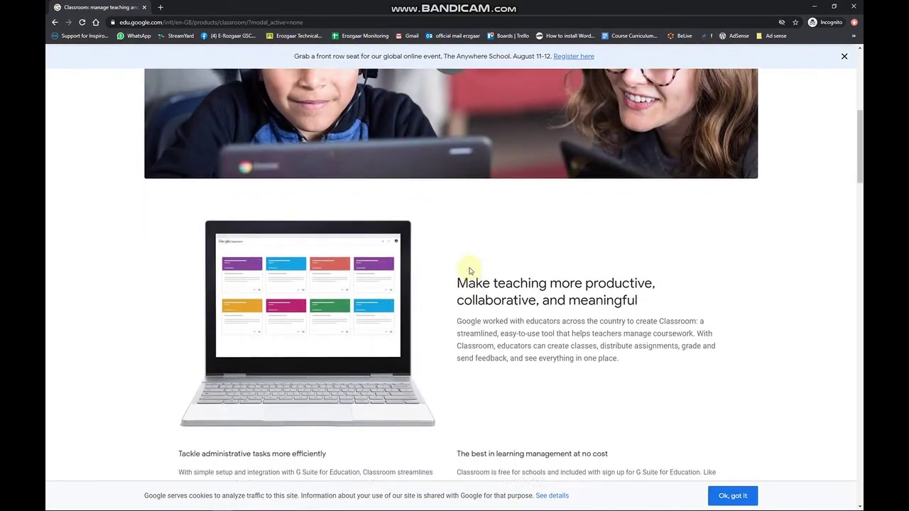
pyautogui.scroll(4, 492, 265)
pyautogui.scroll(-3, 447, 304)
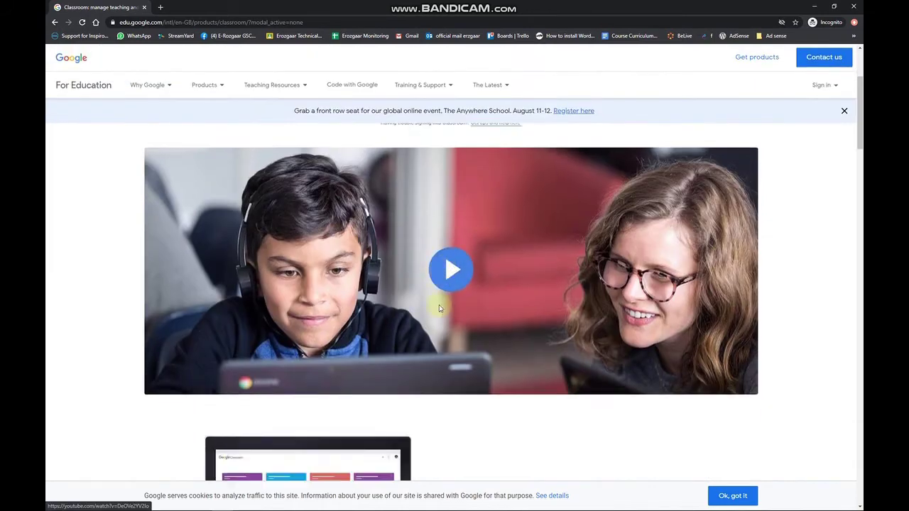
pyautogui.scroll(-2, 461, 323)
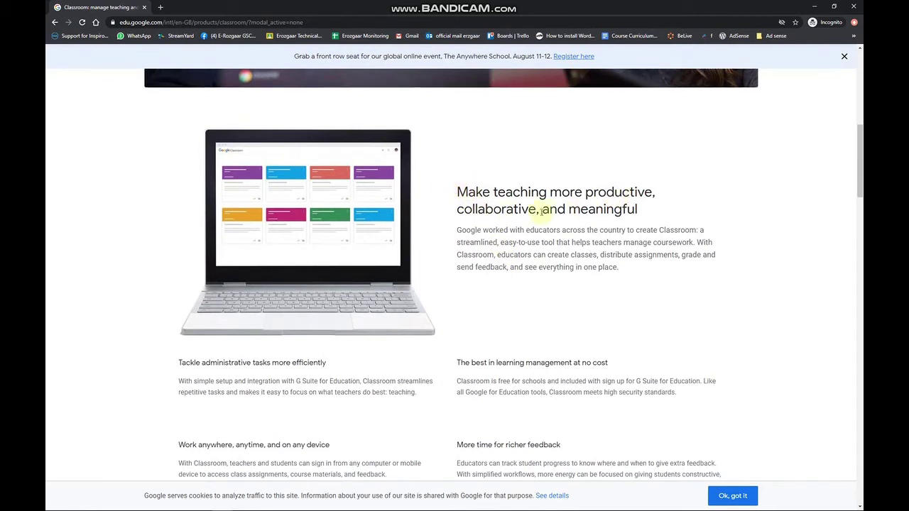
pyautogui.scroll(-1, 457, 255)
pyautogui.scroll(-1, 458, 256)
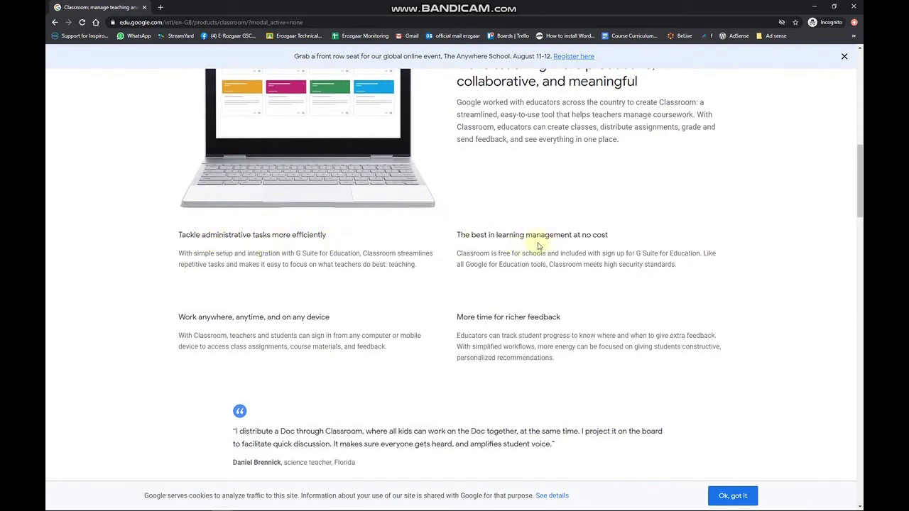
pyautogui.scroll(-1, 246, 329)
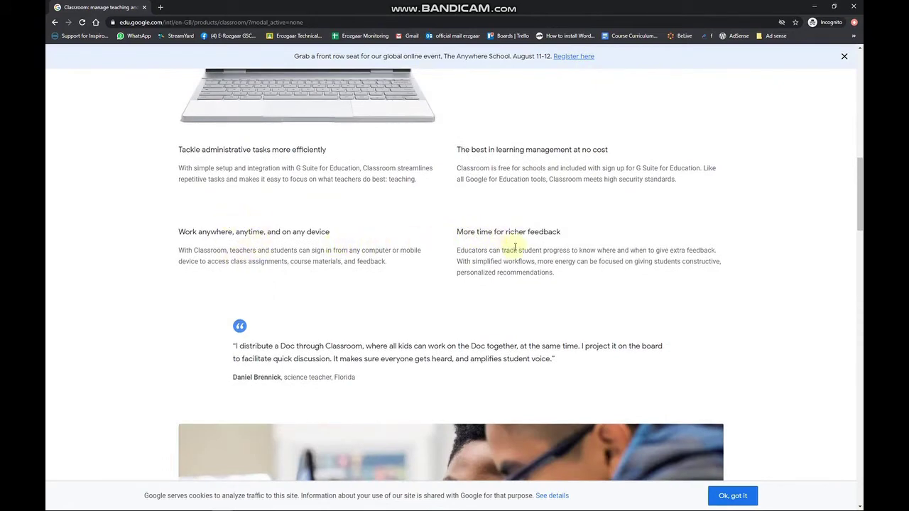
pyautogui.scroll(-5, 468, 252)
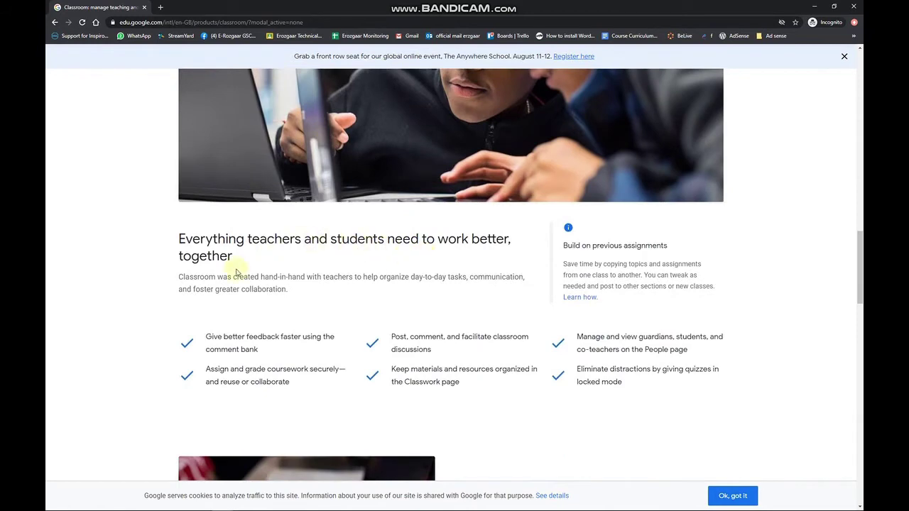
pyautogui.scroll(-1, 234, 345)
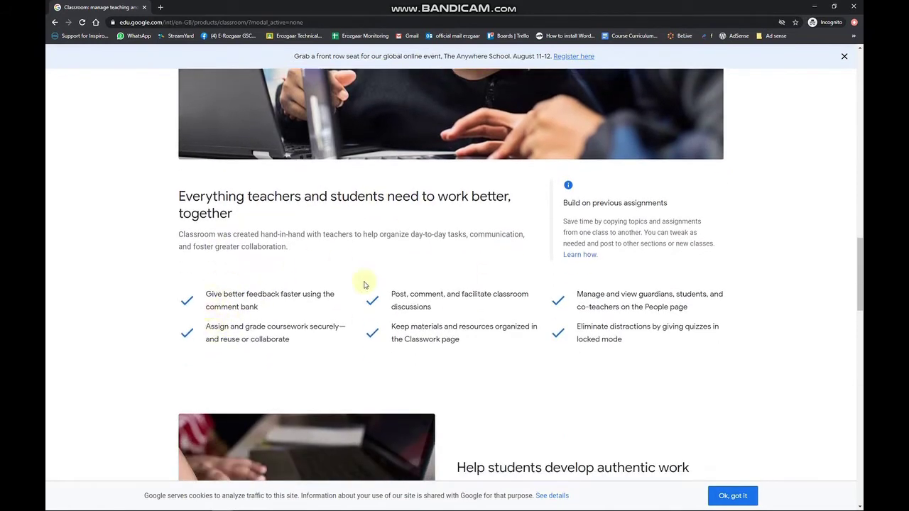
pyautogui.scroll(-5, 305, 343)
pyautogui.scroll(-10, 305, 341)
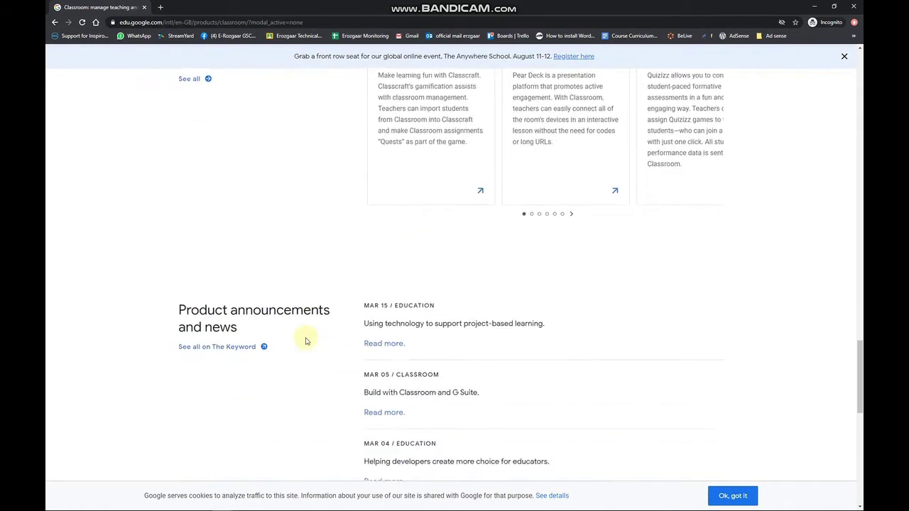
pyautogui.scroll(15, 339, 370)
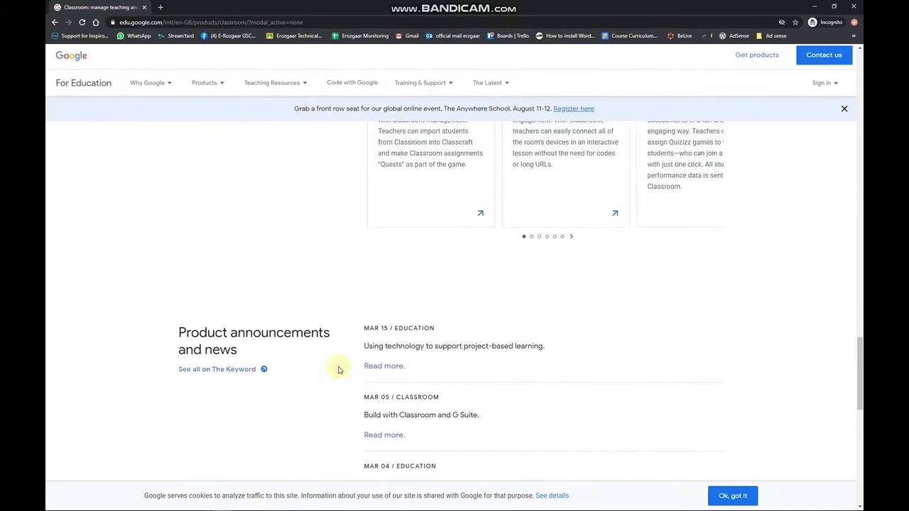
pyautogui.scroll(-3, 384, 408)
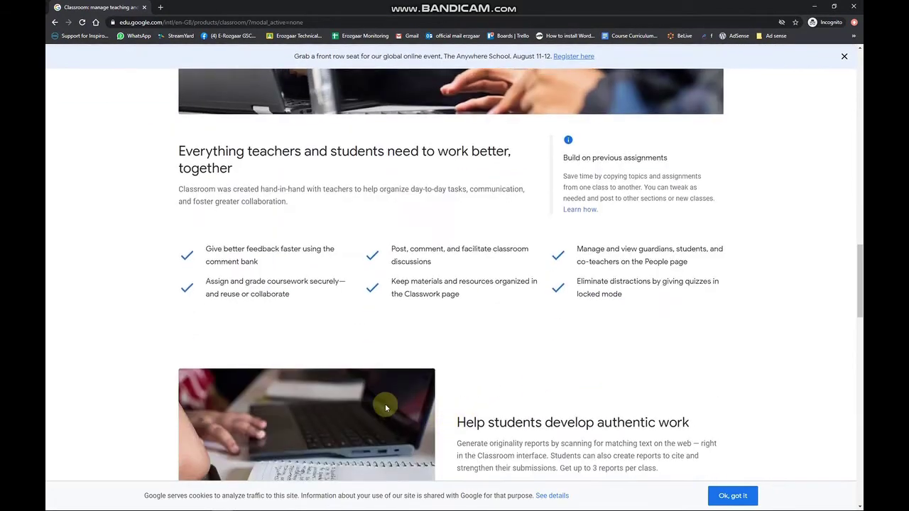
pyautogui.scroll(8, 380, 421)
pyautogui.scroll(8, 379, 421)
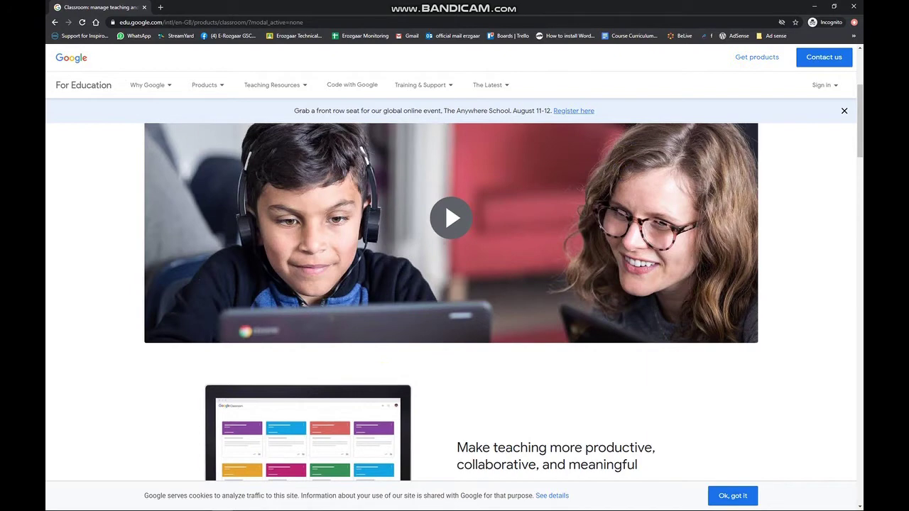
# Step: Choose Google Classroom from the site's Sign in menu to open its sign-in page
pyautogui.click(139, 85)
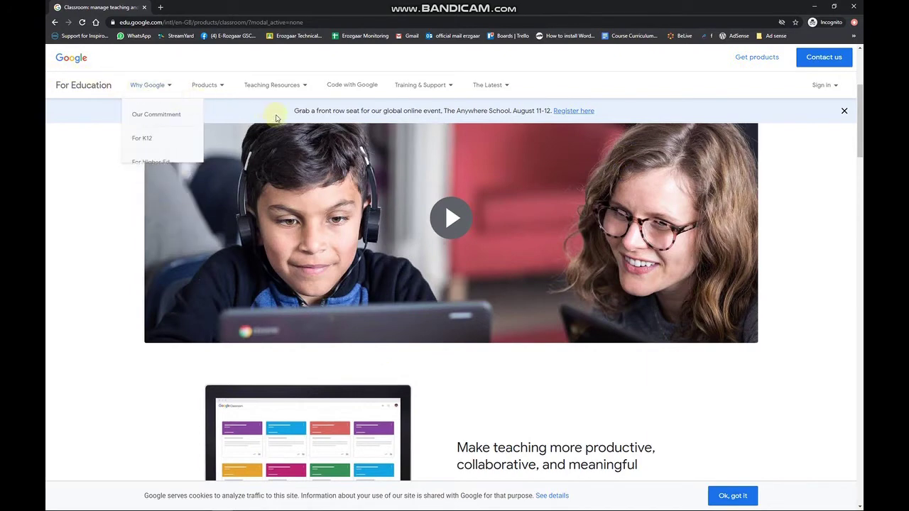
pyautogui.moveTo(272, 86)
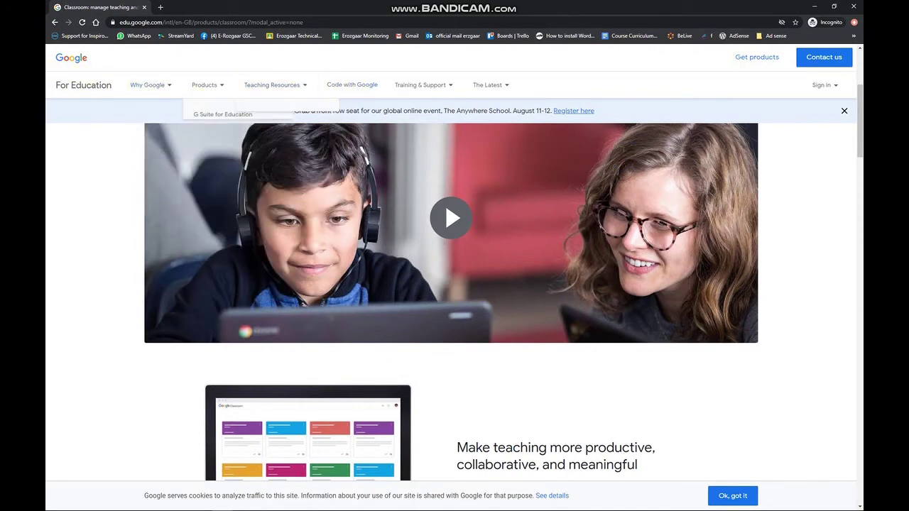
pyautogui.scroll(3, 523, 81)
pyautogui.moveTo(445, 90)
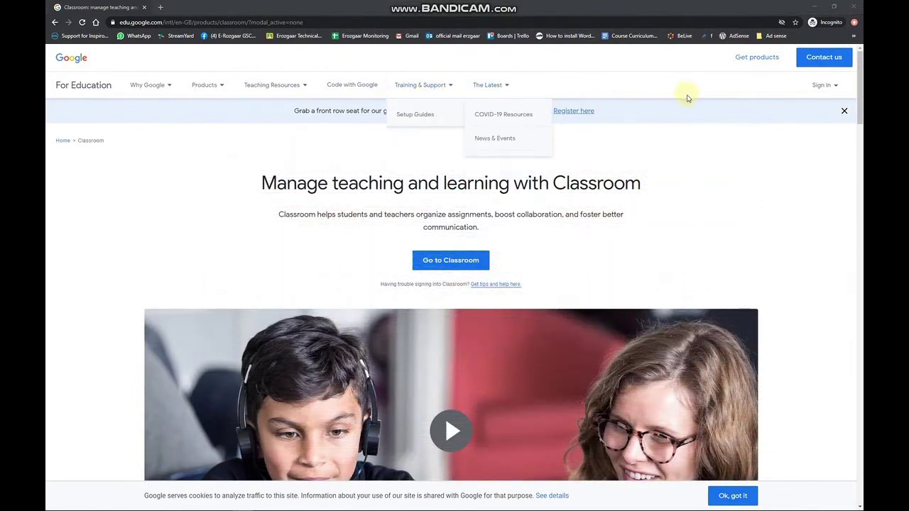
pyautogui.moveTo(822, 91)
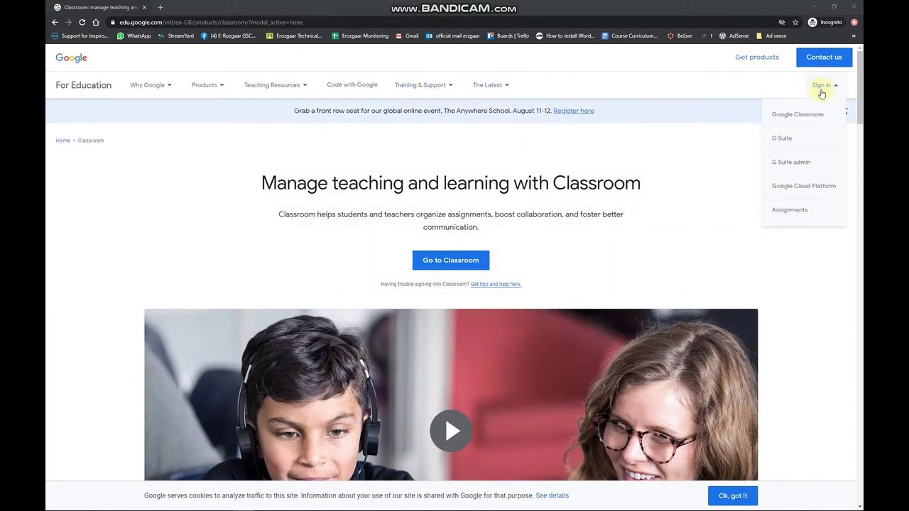
pyautogui.click(822, 88)
pyautogui.click(825, 89)
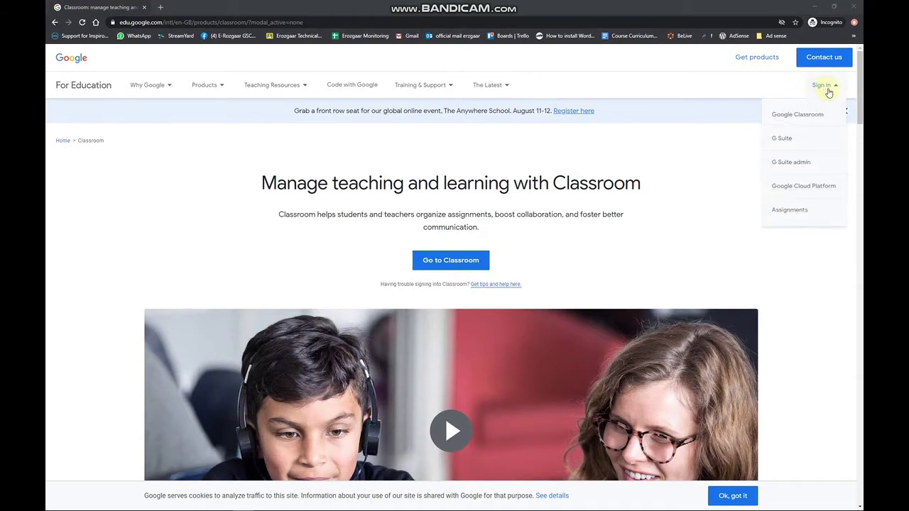
pyautogui.click(803, 121)
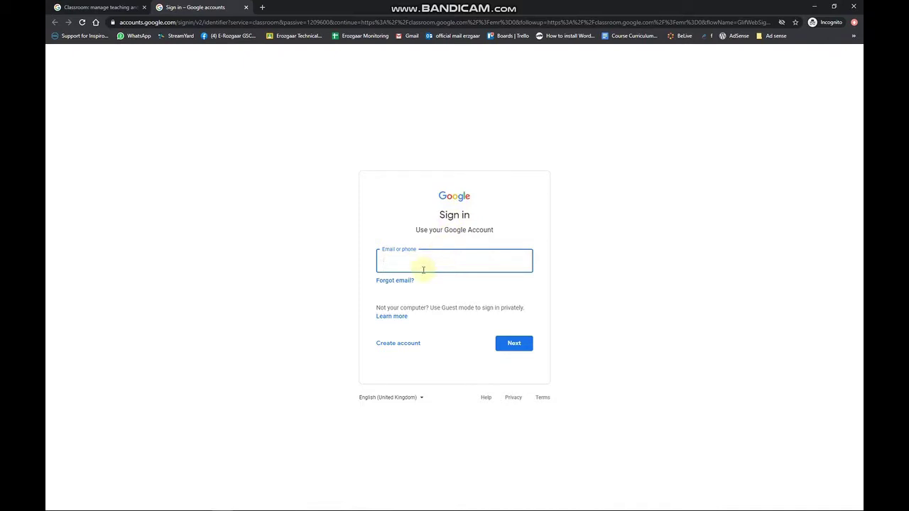
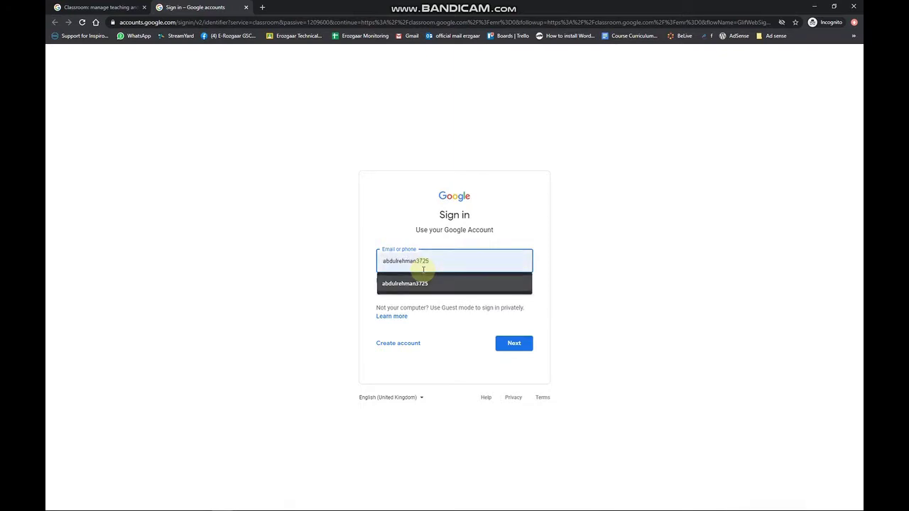
# Step: Sign in with the teacher's saved account e-mail and password
pyautogui.click(425, 282)
pyautogui.click(497, 343)
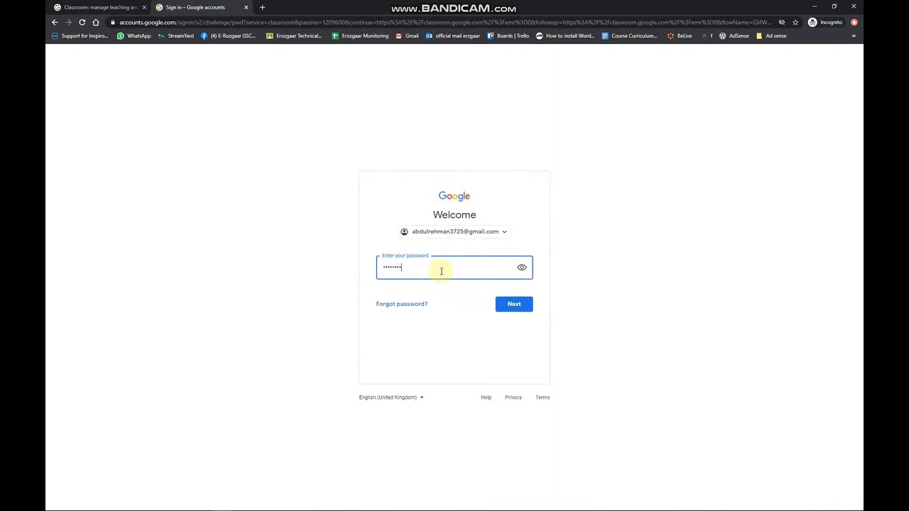
pyautogui.press('Return')
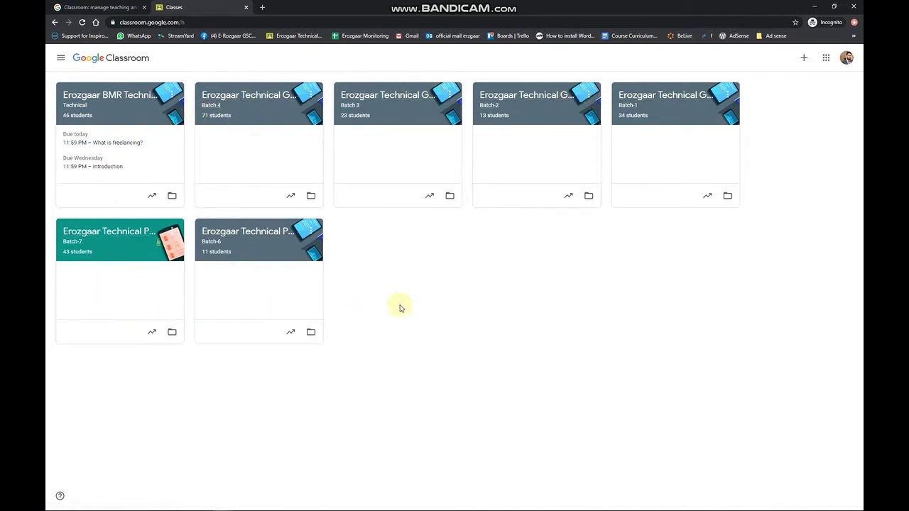
# Step: Check the signed-in account and show the classes and sections list
pyautogui.click(847, 60)
pyautogui.click(846, 59)
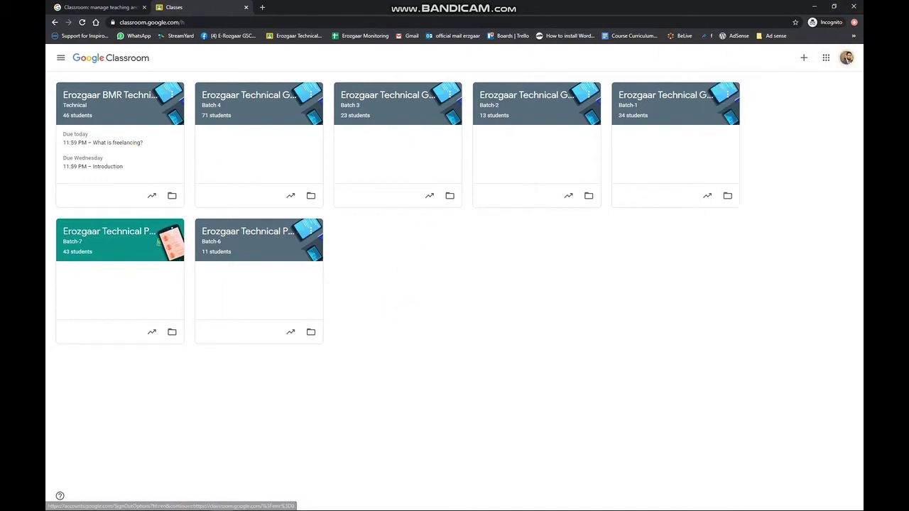
pyautogui.click(60, 57)
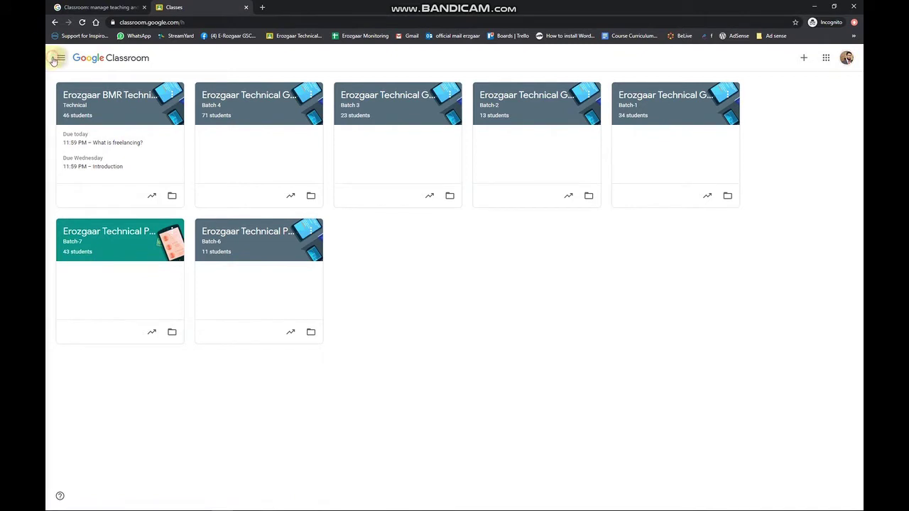
pyautogui.click(211, 56)
pyautogui.click(61, 60)
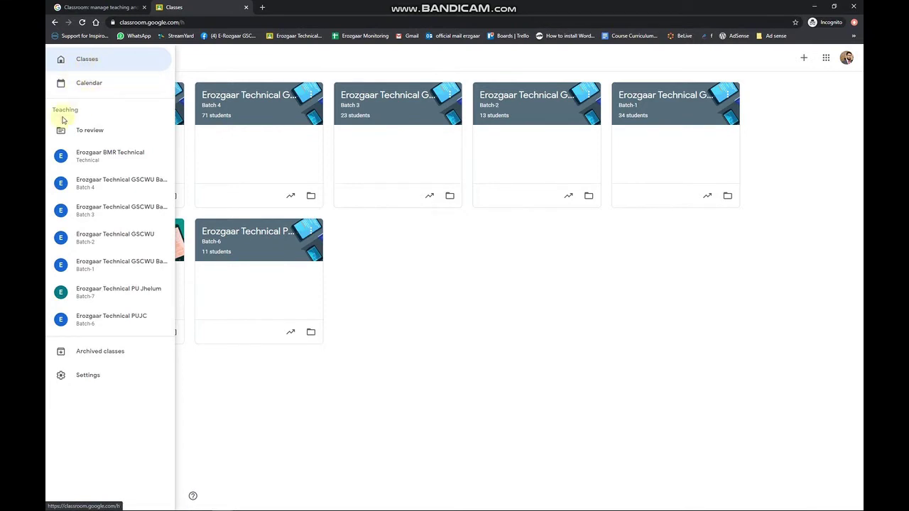
# Step: Look over the To review work list, then go back to the Classes page
pyautogui.click(100, 133)
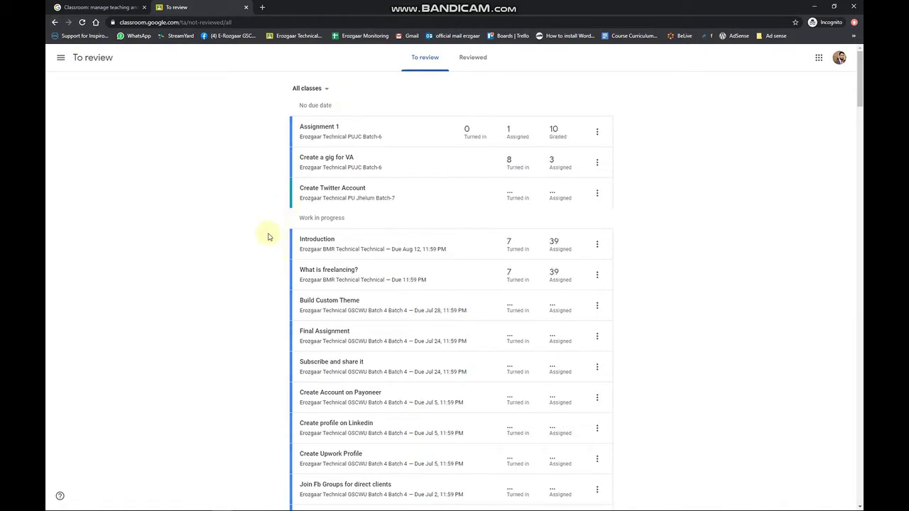
pyautogui.scroll(-10, 264, 208)
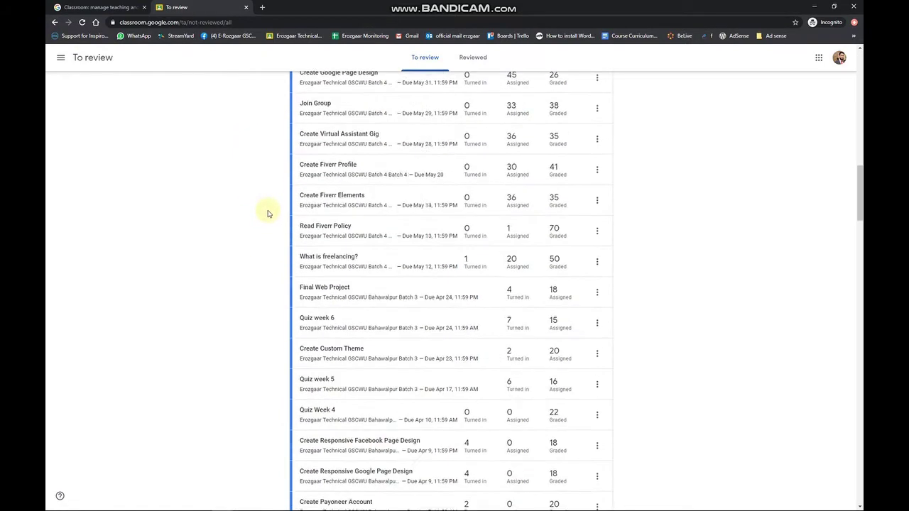
pyautogui.scroll(10, 264, 211)
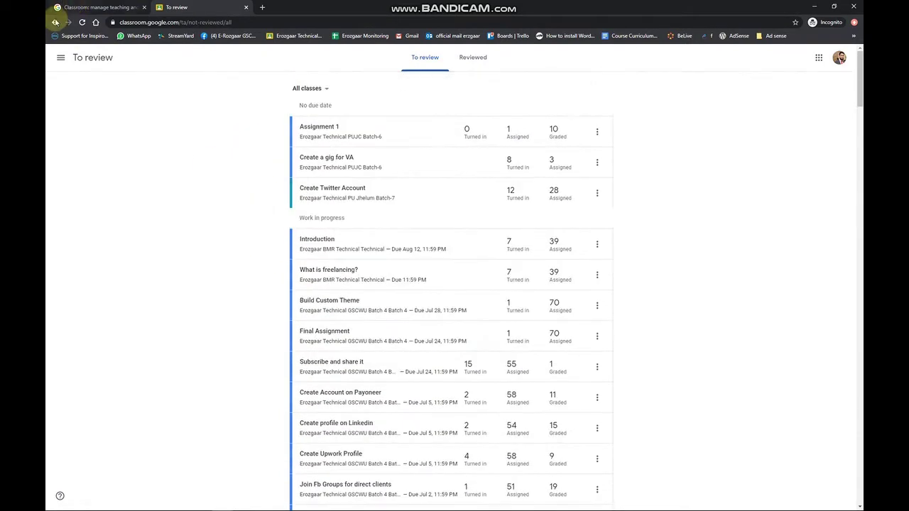
pyautogui.click(55, 23)
pyautogui.click(60, 58)
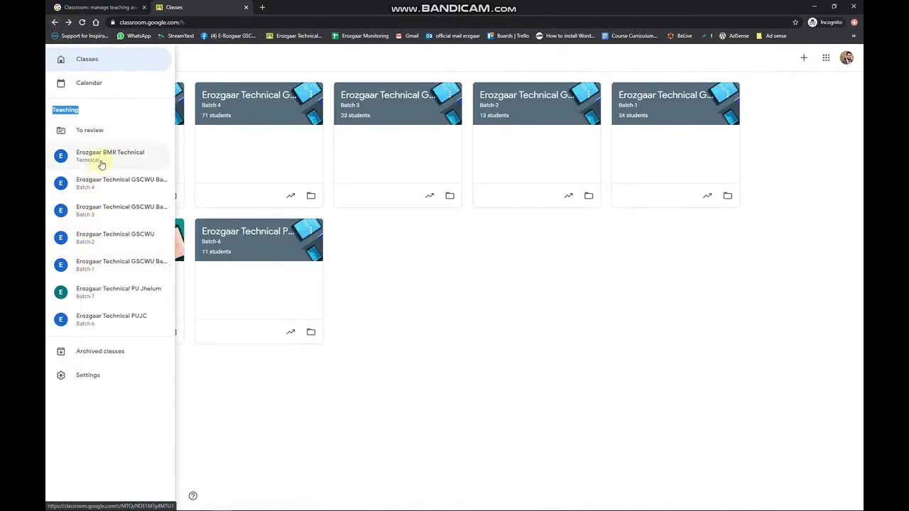
pyautogui.click(518, 335)
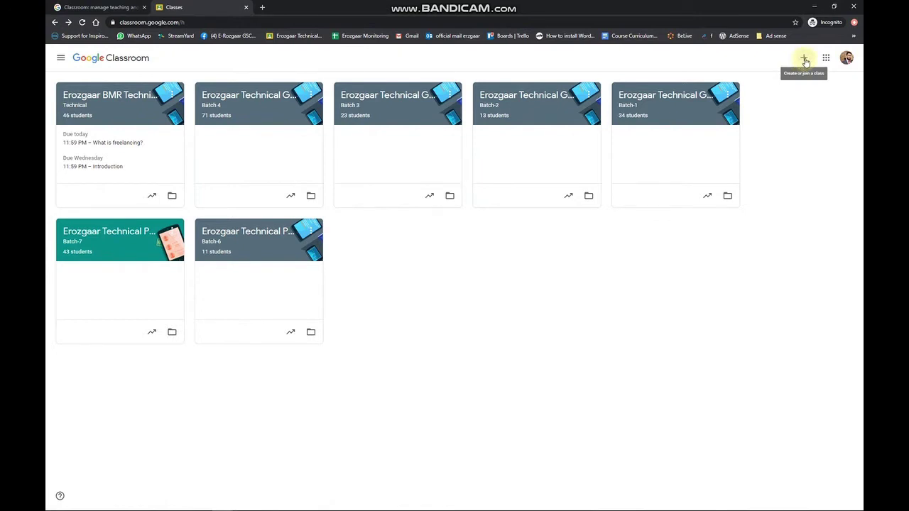
# Step: Create the class 'Very Easy' with section 2020, subject IT and room Youtube
pyautogui.click(804, 59)
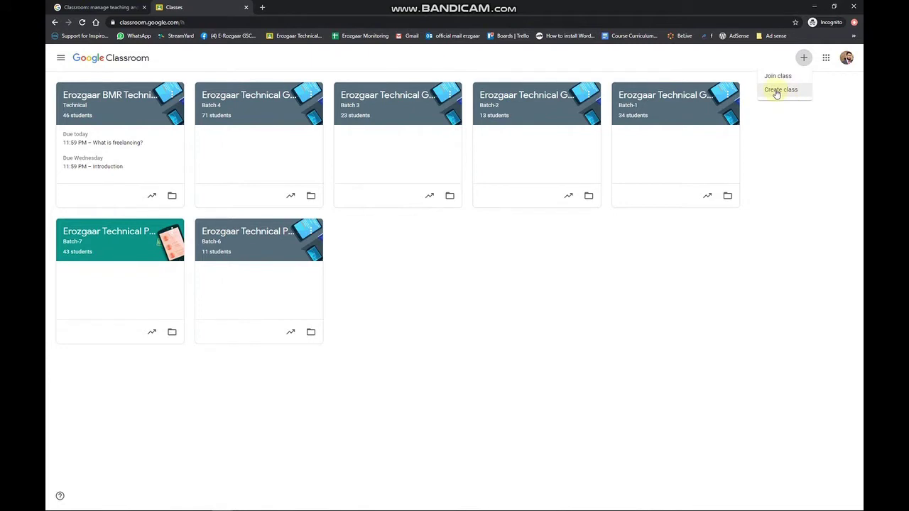
pyautogui.click(777, 92)
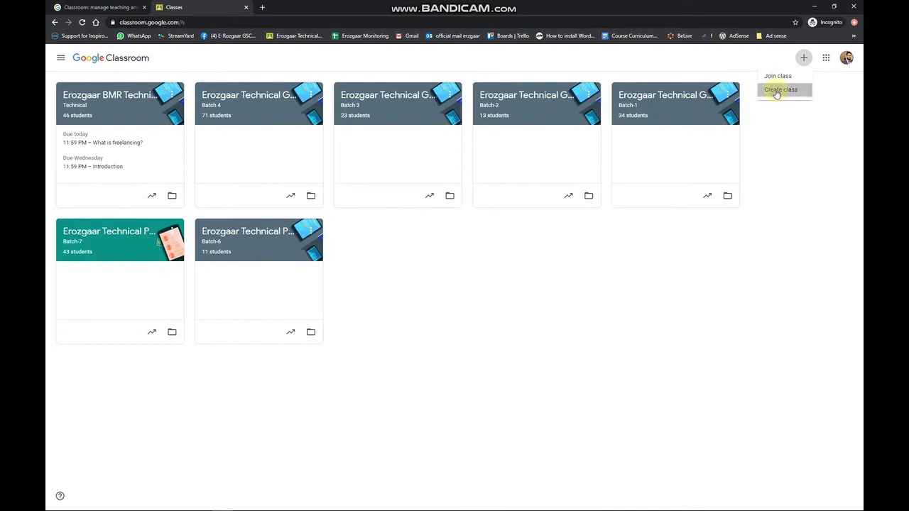
pyautogui.click(409, 320)
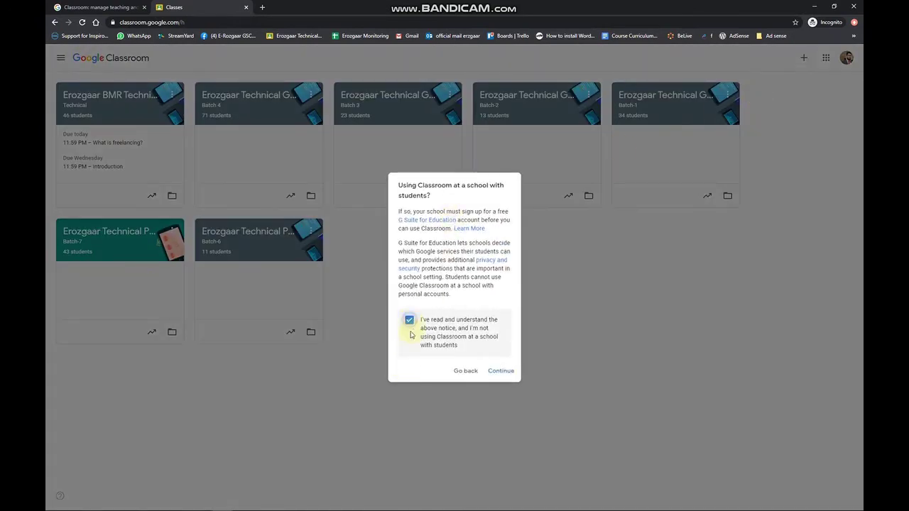
pyautogui.click(498, 370)
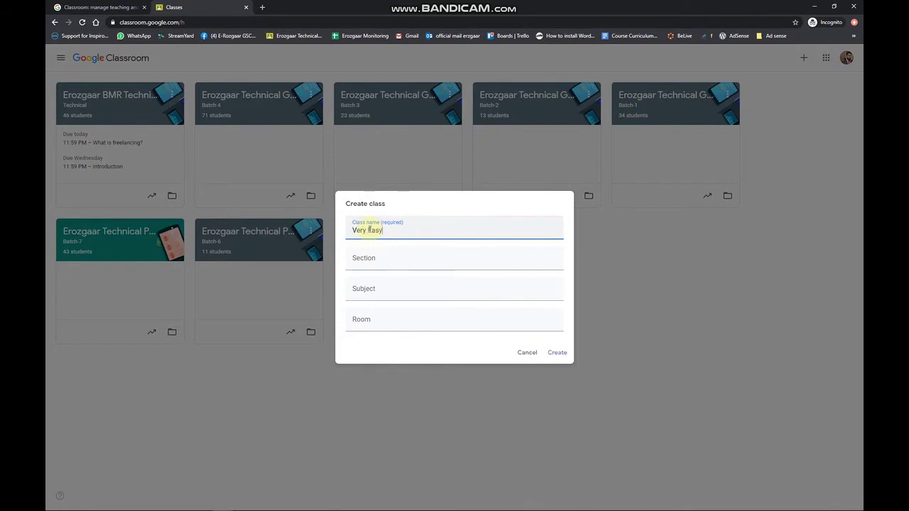
pyautogui.press('Tab')
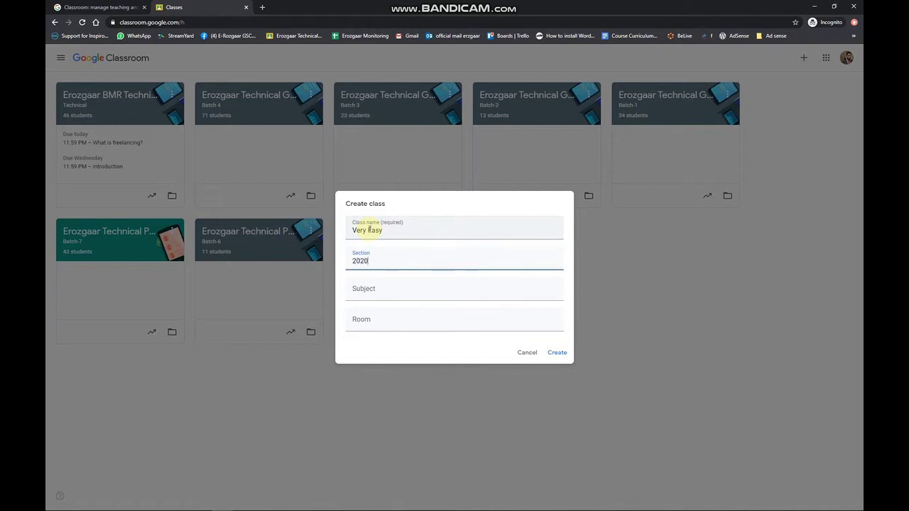
pyautogui.press('Tab')
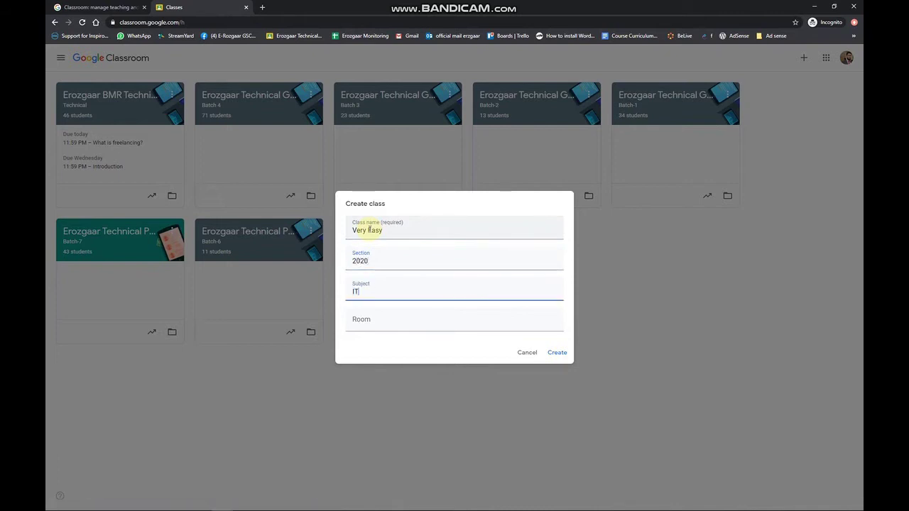
pyautogui.press('Tab')
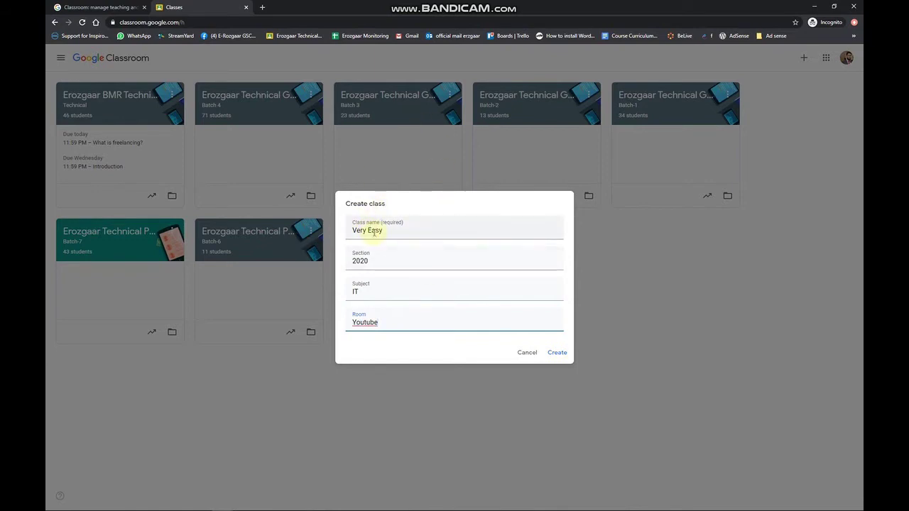
pyautogui.moveTo(354, 231); pyautogui.dragTo(383, 231)
pyautogui.click(418, 263)
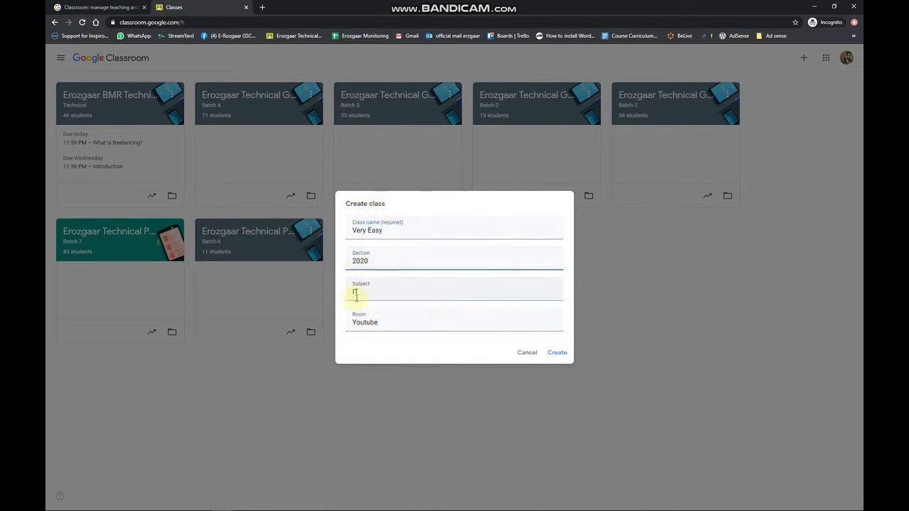
pyautogui.click(559, 353)
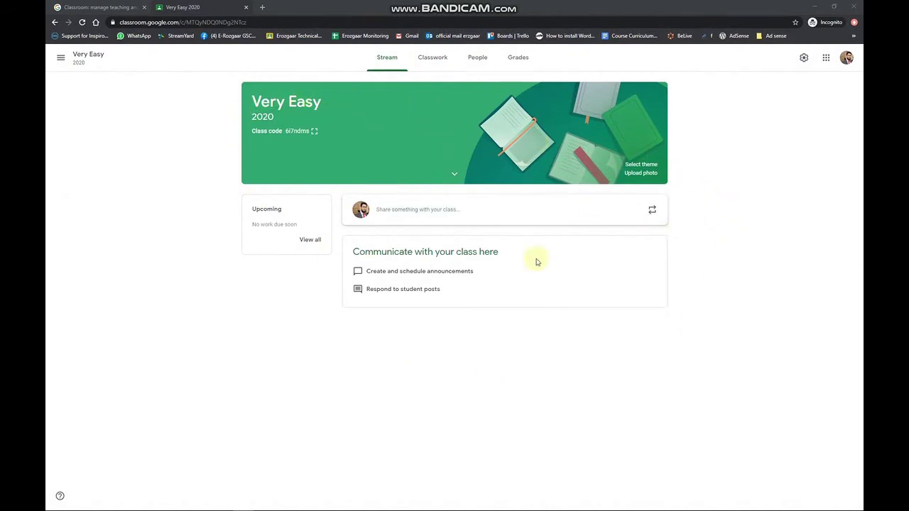
# Step: Go to the Classes list from the drawer and open the Very Easy class
pyautogui.click(58, 58)
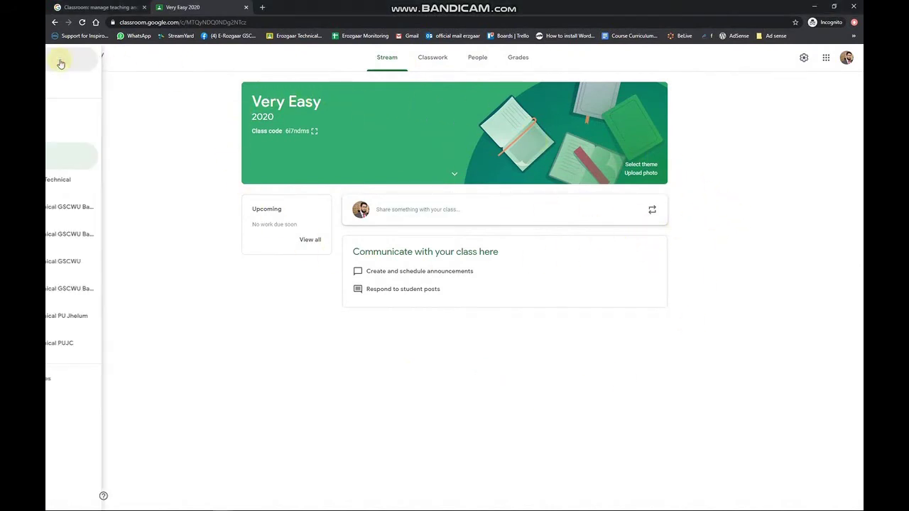
pyautogui.click(93, 67)
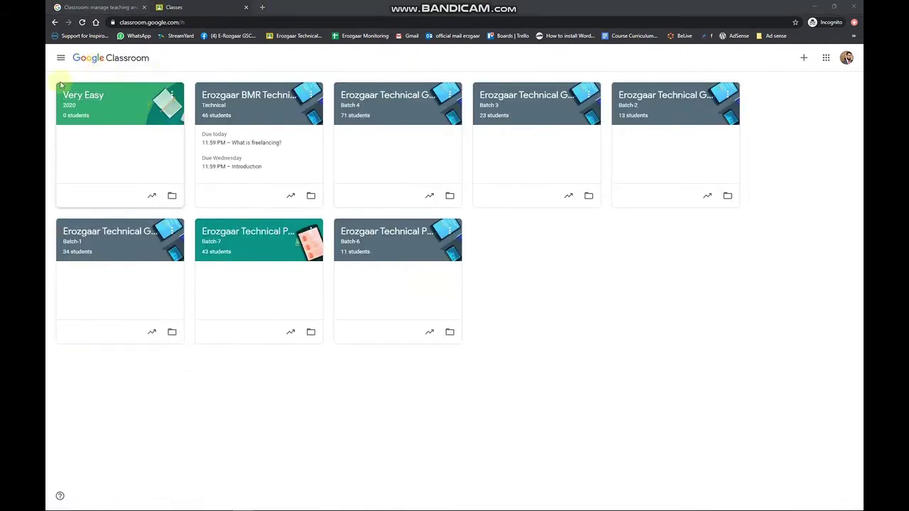
pyautogui.click(103, 99)
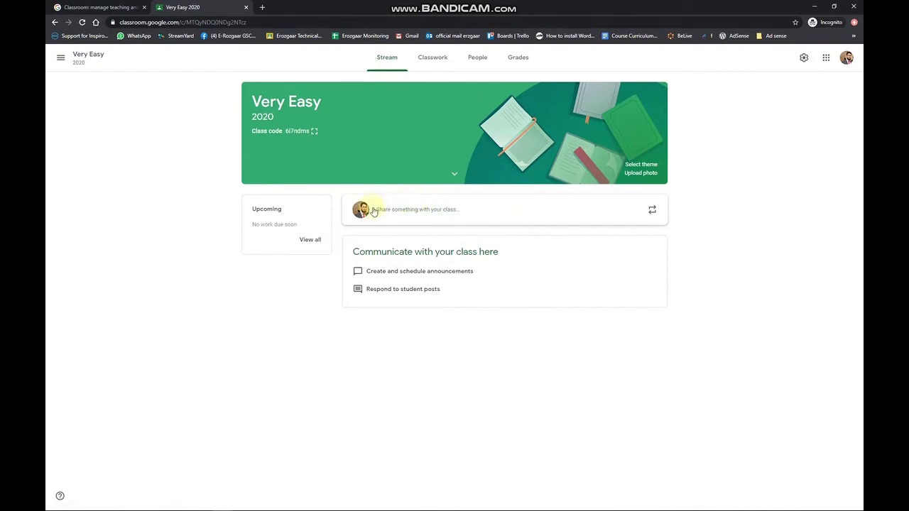
# Step: Start a class post and tick all the other classes as extra recipients
pyautogui.click(397, 210)
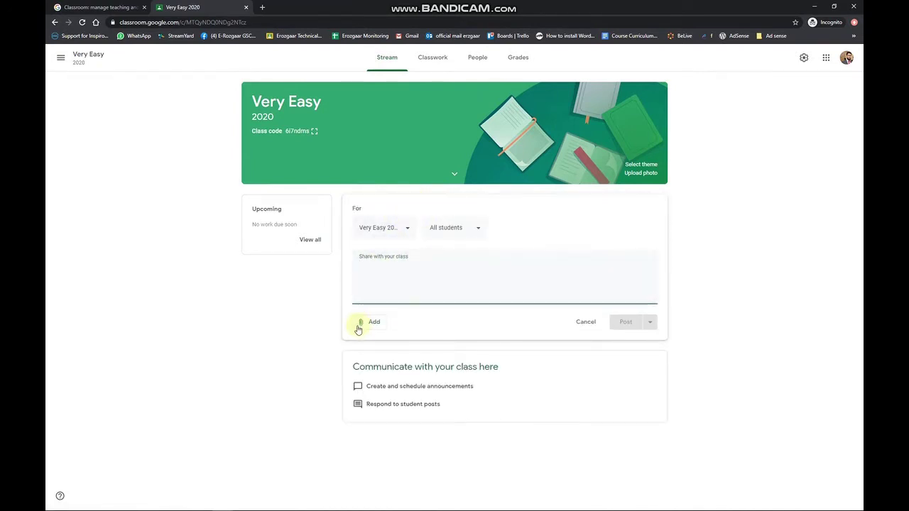
pyautogui.click(406, 232)
pyautogui.click(405, 229)
pyautogui.click(393, 228)
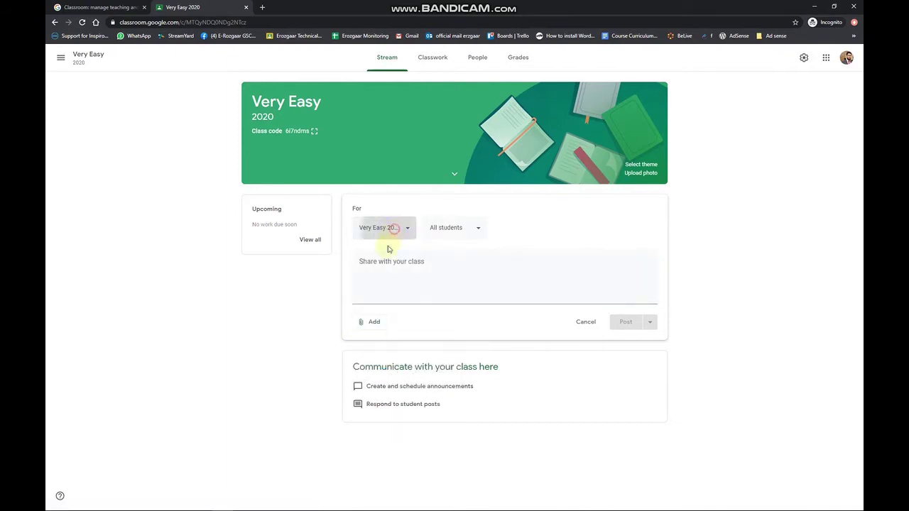
pyautogui.click(364, 278)
pyautogui.click(364, 303)
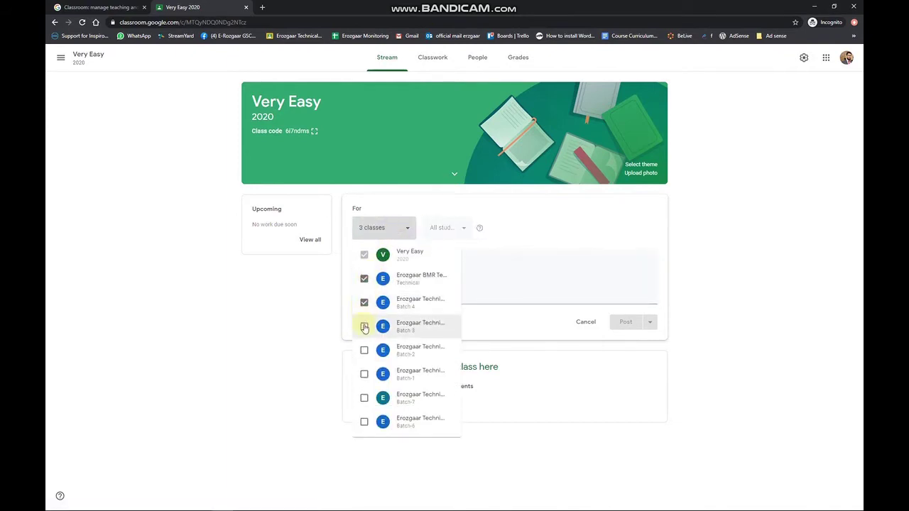
pyautogui.click(364, 326)
pyautogui.click(364, 350)
pyautogui.click(364, 374)
pyautogui.click(364, 397)
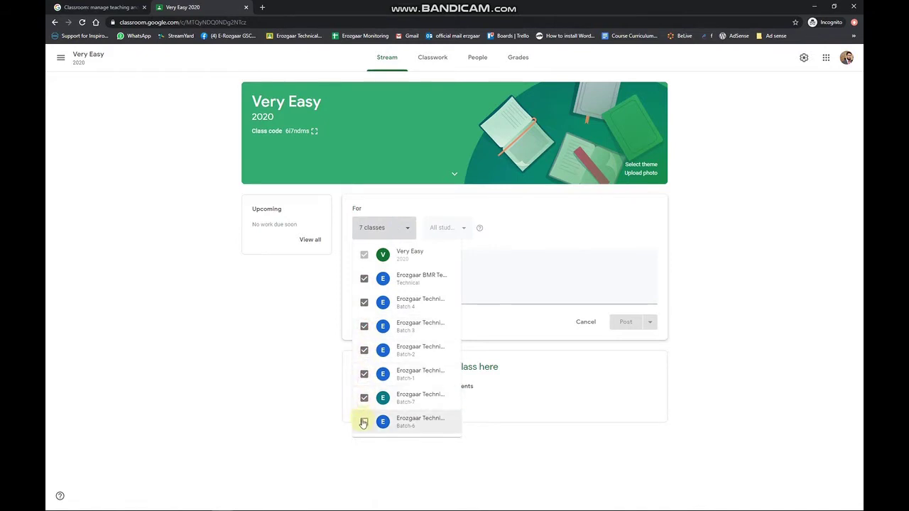
pyautogui.click(363, 422)
# Step: Untick the other classes so only Very Easy receives the post
pyautogui.rightClick(364, 423)
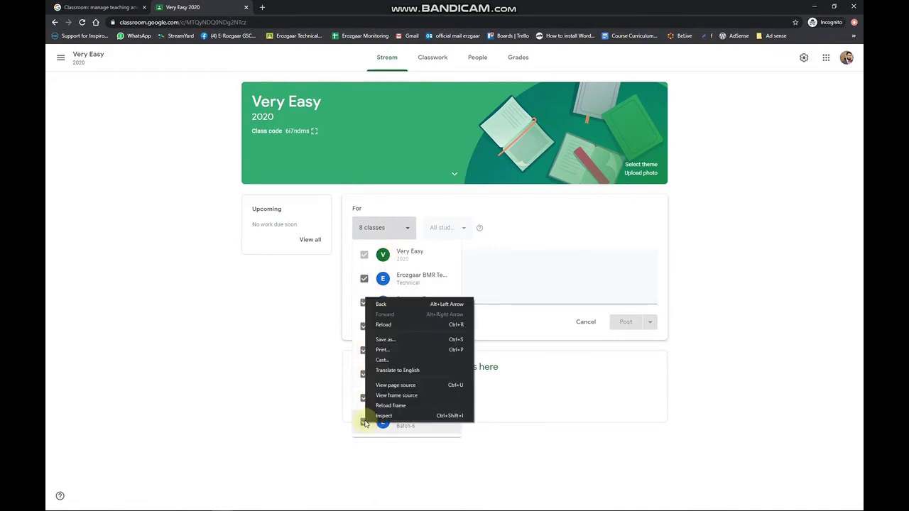
pyautogui.click(364, 422)
pyautogui.click(365, 397)
pyautogui.click(365, 349)
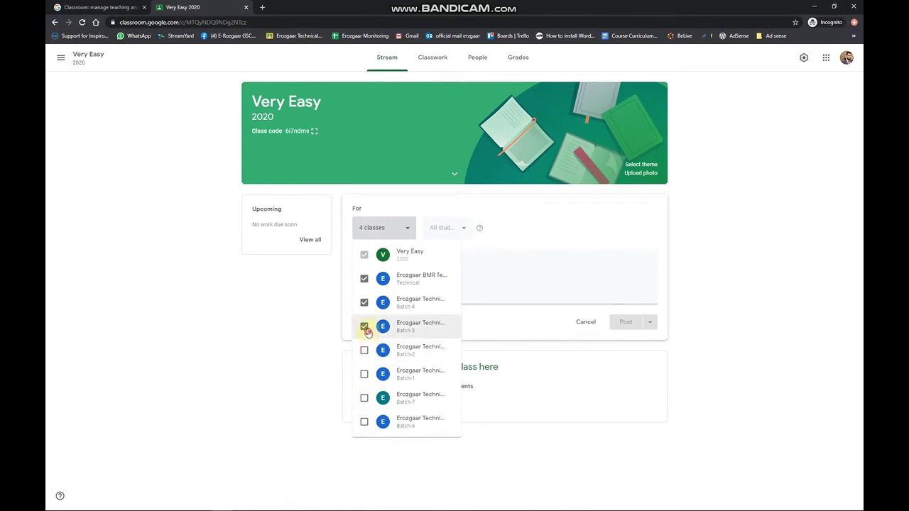
pyautogui.click(364, 326)
pyautogui.click(364, 303)
pyautogui.click(364, 279)
pyautogui.click(482, 260)
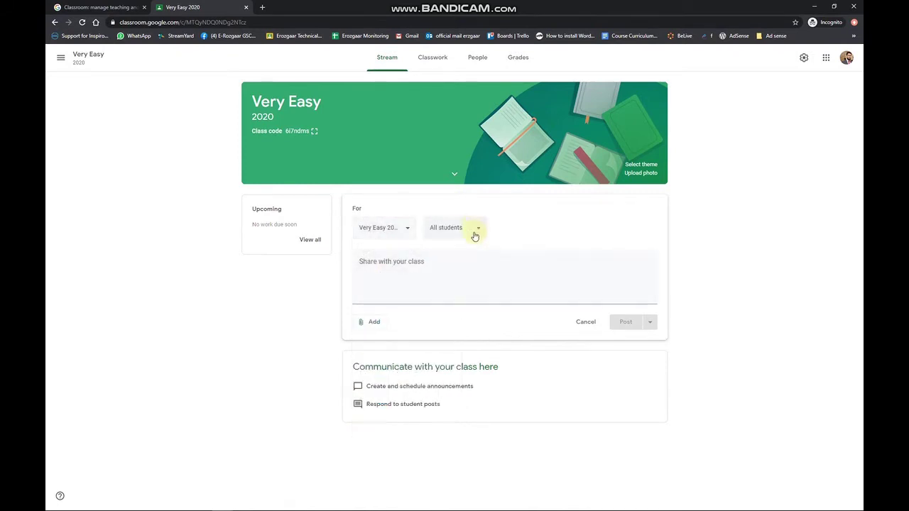
# Step: Keep All students, write the 'Hello everyone!' message and post it
pyautogui.click(474, 233)
pyautogui.click(477, 236)
pyautogui.click(463, 294)
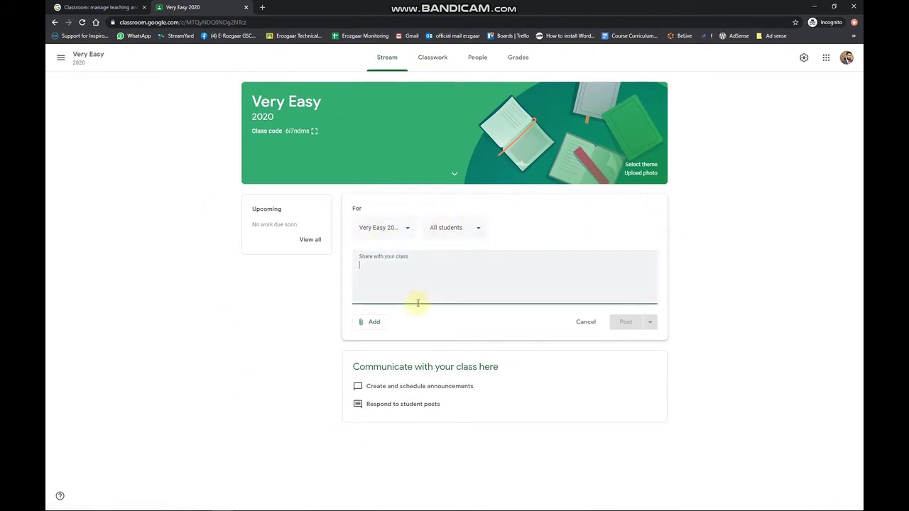
pyautogui.write('Heloo')
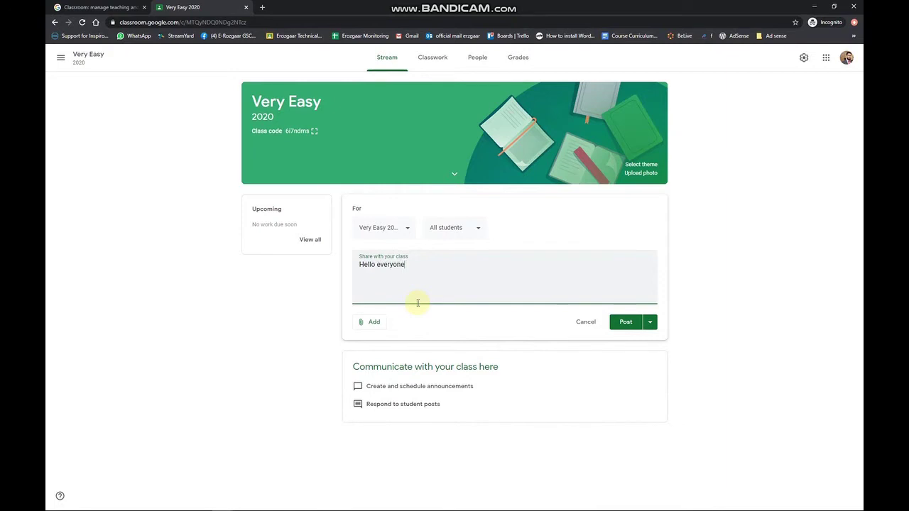
pyautogui.click(636, 322)
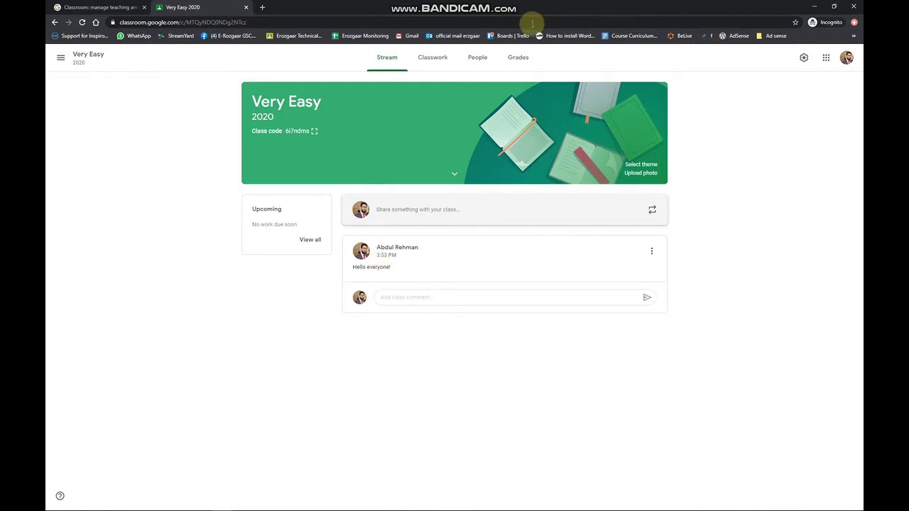
pyautogui.click(489, 207)
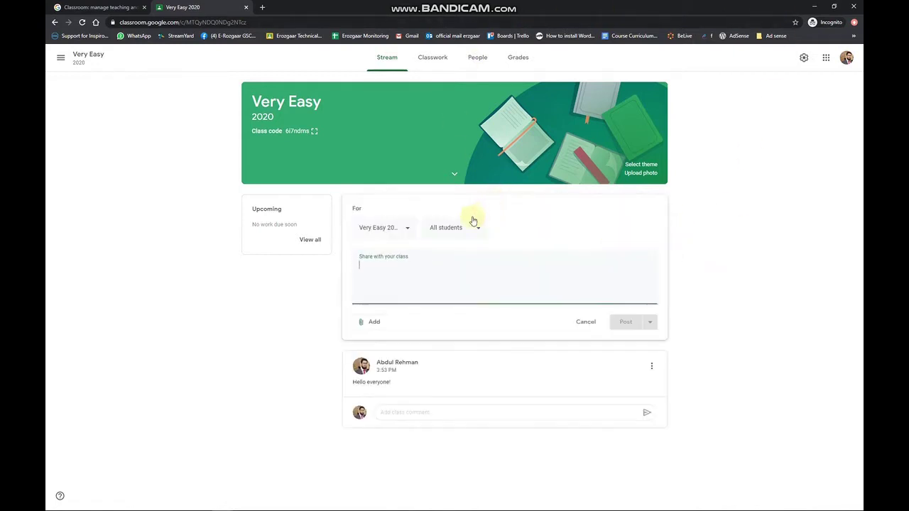
pyautogui.click(371, 321)
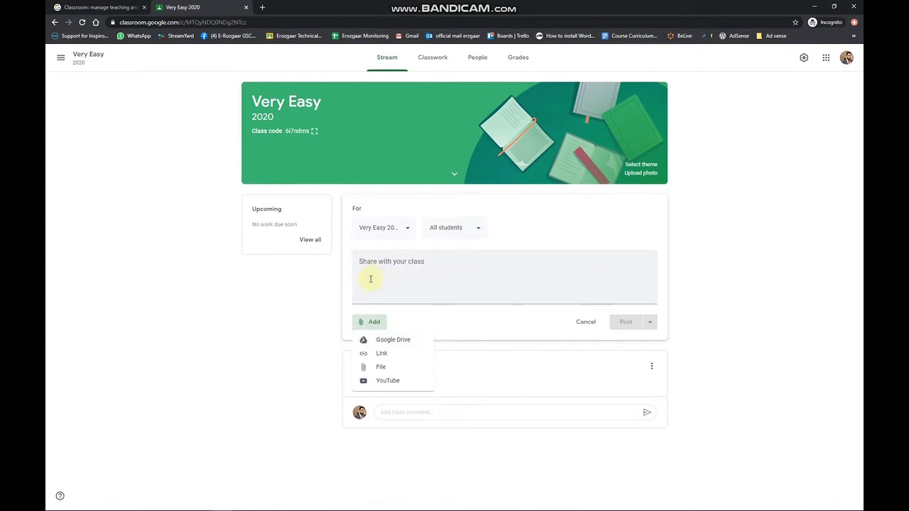
pyautogui.click(260, 382)
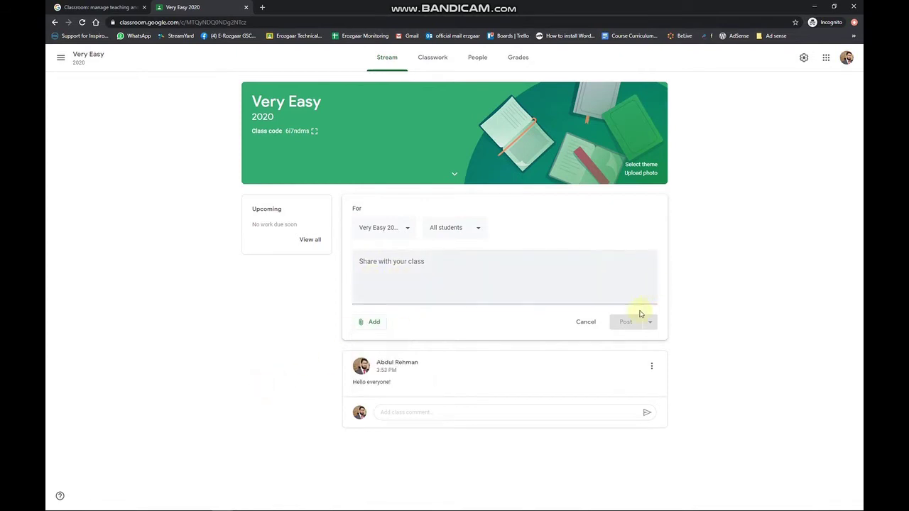
pyautogui.click(569, 321)
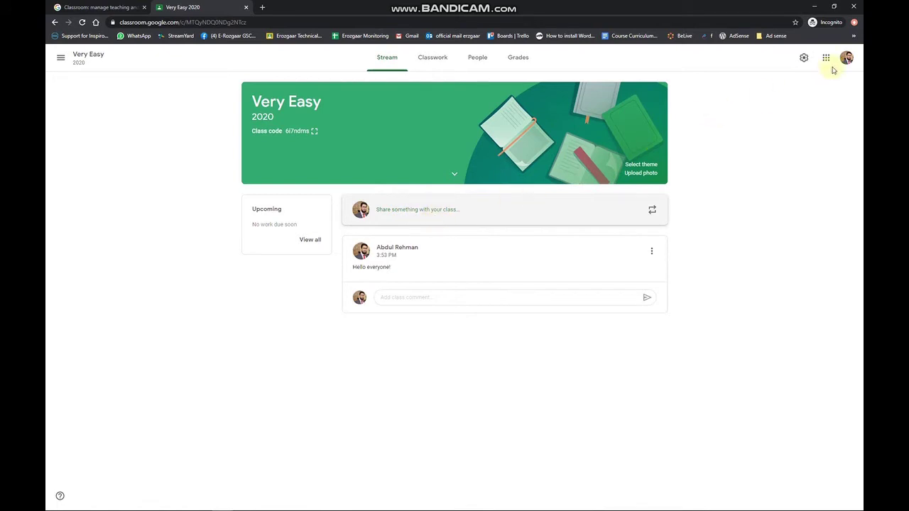
# Step: Open the Very Easy class settings and scroll through them
pyautogui.click(803, 60)
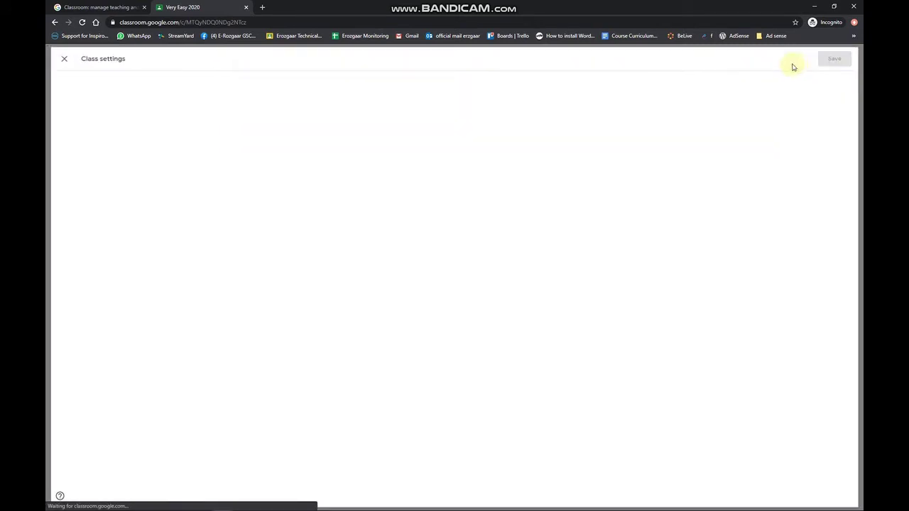
pyautogui.click(56, 56)
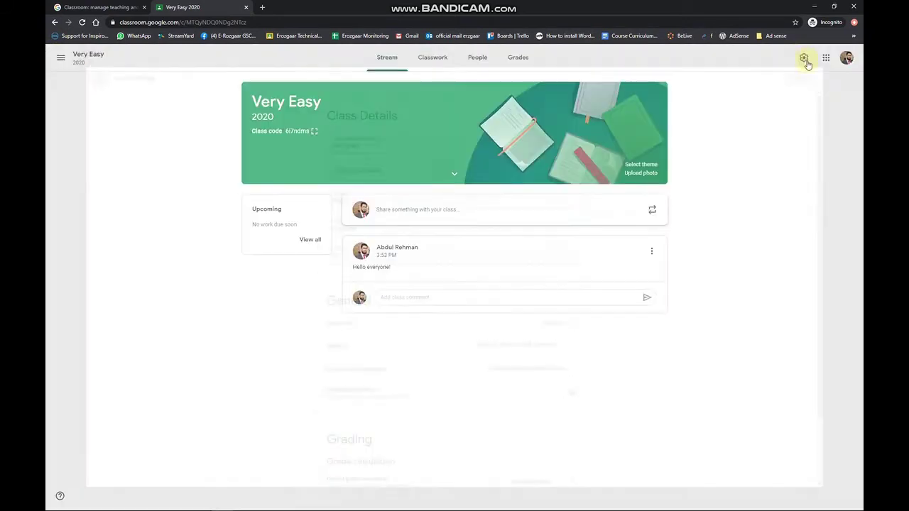
pyautogui.click(803, 60)
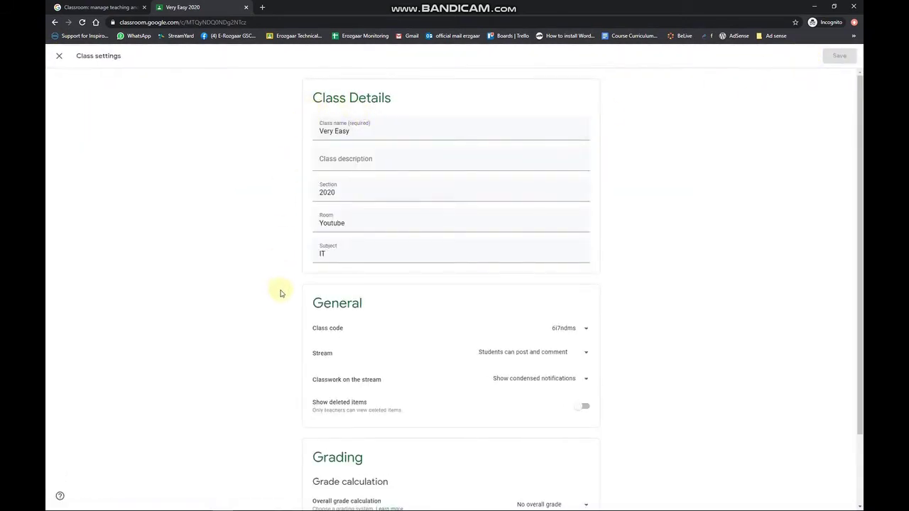
pyautogui.scroll(-2, 563, 314)
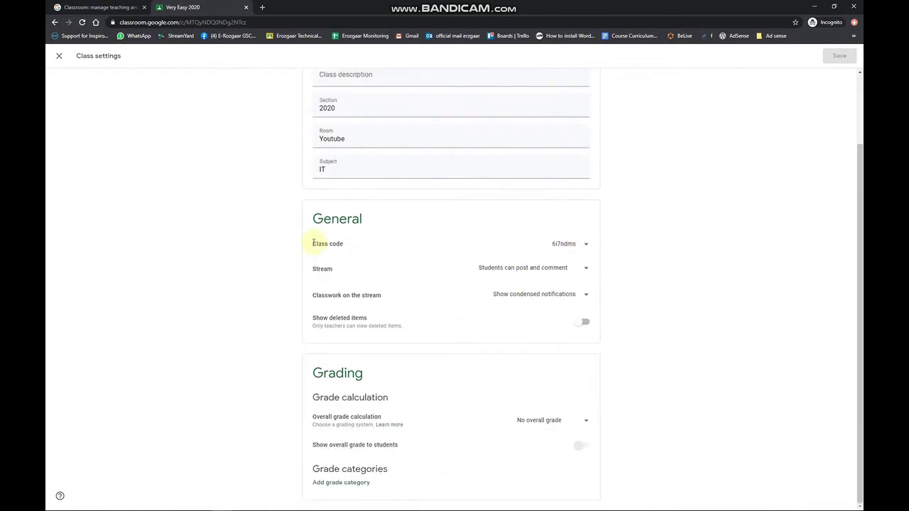
pyautogui.moveTo(313, 243); pyautogui.dragTo(398, 240)
pyautogui.scroll(2, 454, 298)
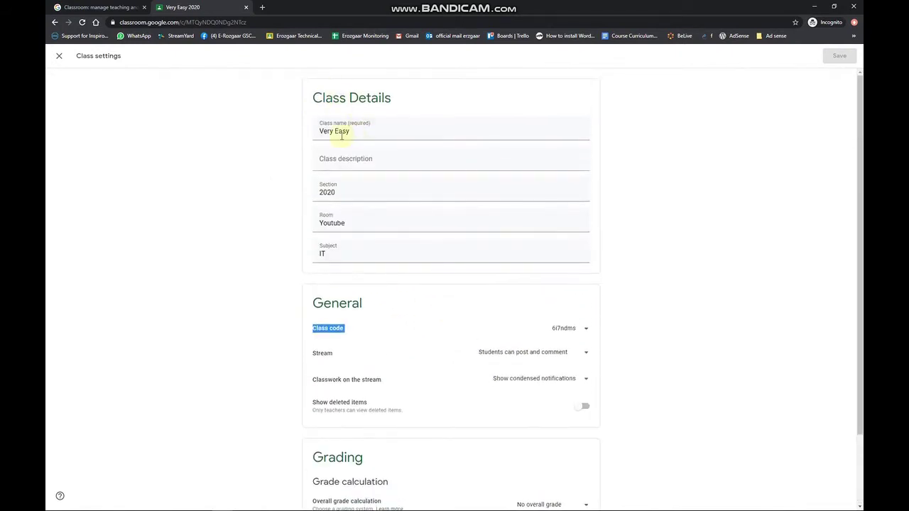
# Step: Inspect the class name, section, description and class code options, then close settings
pyautogui.click(392, 136)
pyautogui.tripleClick(392, 135)
pyautogui.click(371, 180)
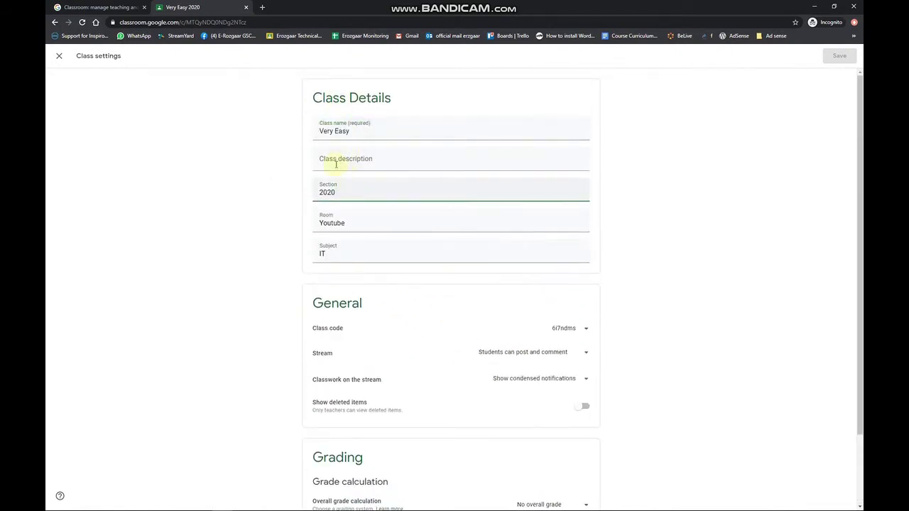
pyautogui.click(338, 165)
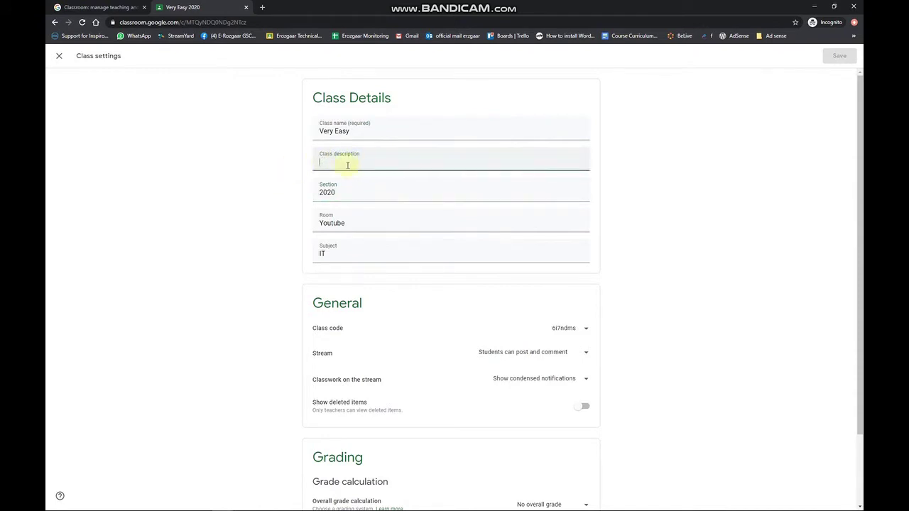
pyautogui.click(260, 203)
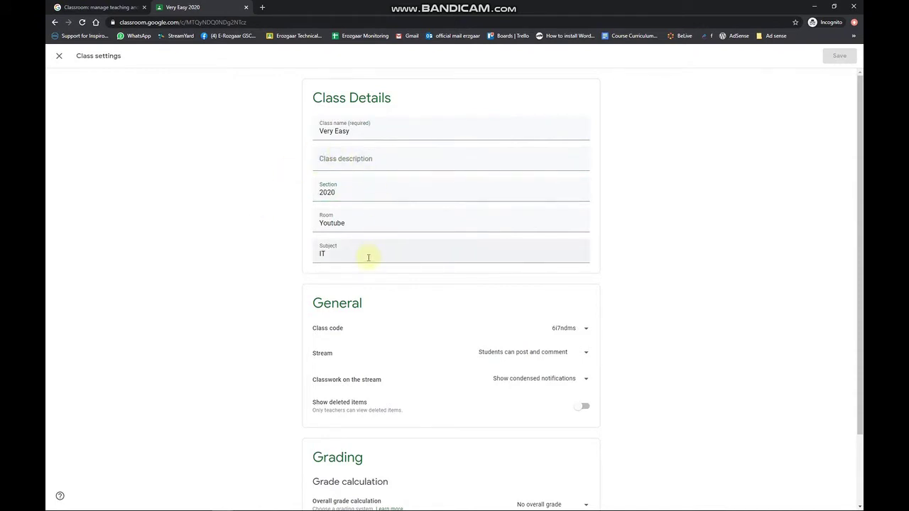
pyautogui.scroll(-2, 374, 272)
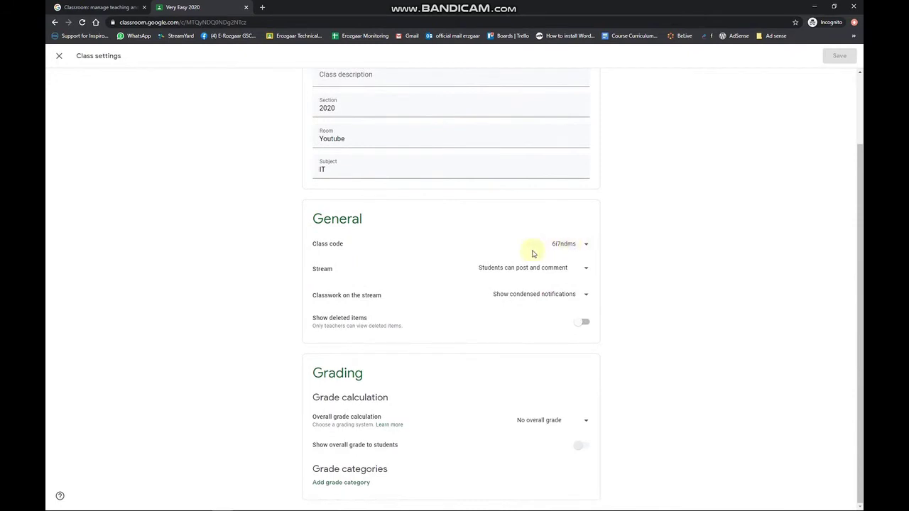
pyautogui.click(566, 250)
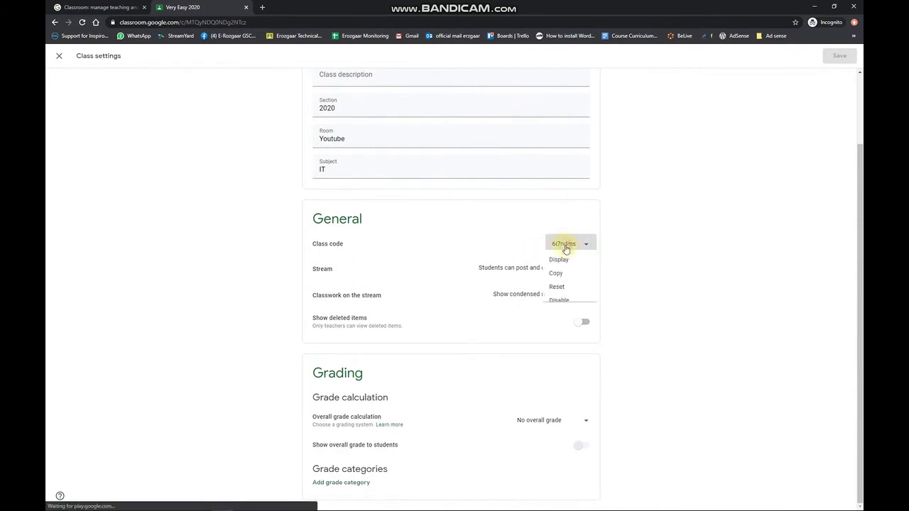
pyautogui.click(629, 235)
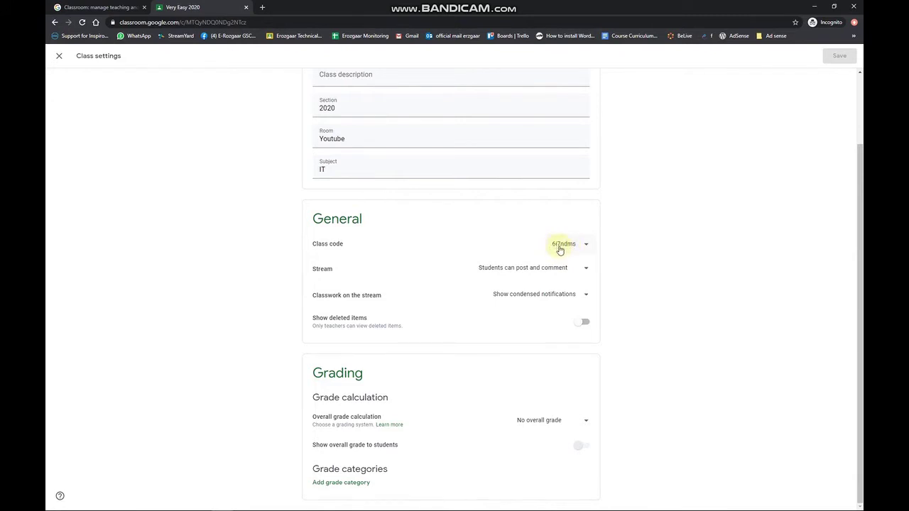
pyautogui.click(59, 56)
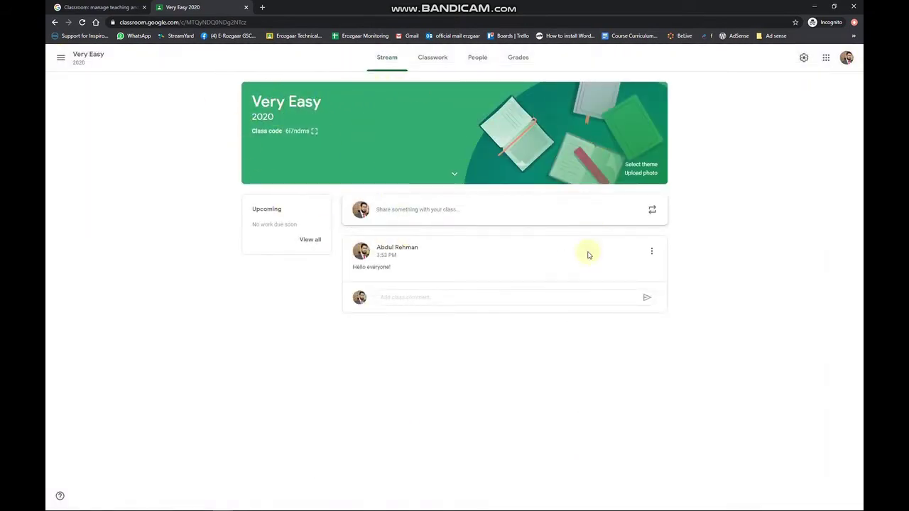
# Step: View the People page (one teacher, no students), then return to Stream and open class settings
pyautogui.click(478, 57)
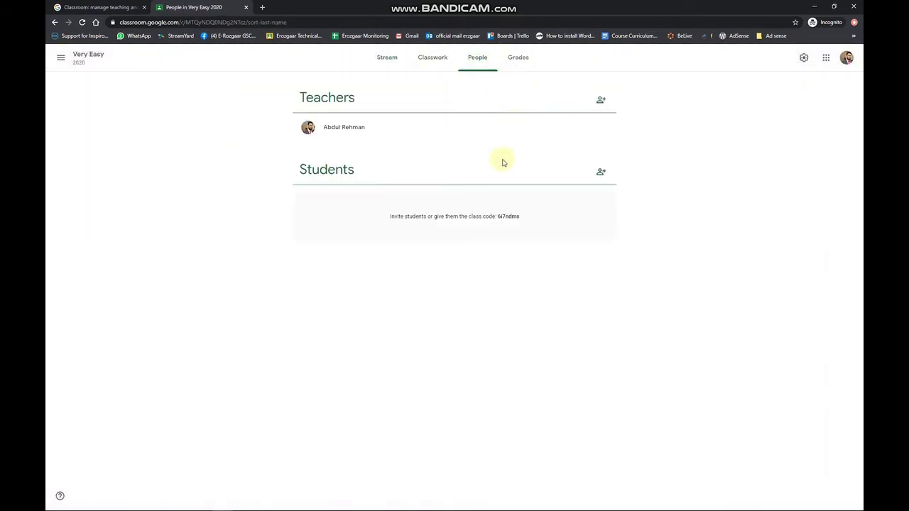
pyautogui.doubleClick(299, 97)
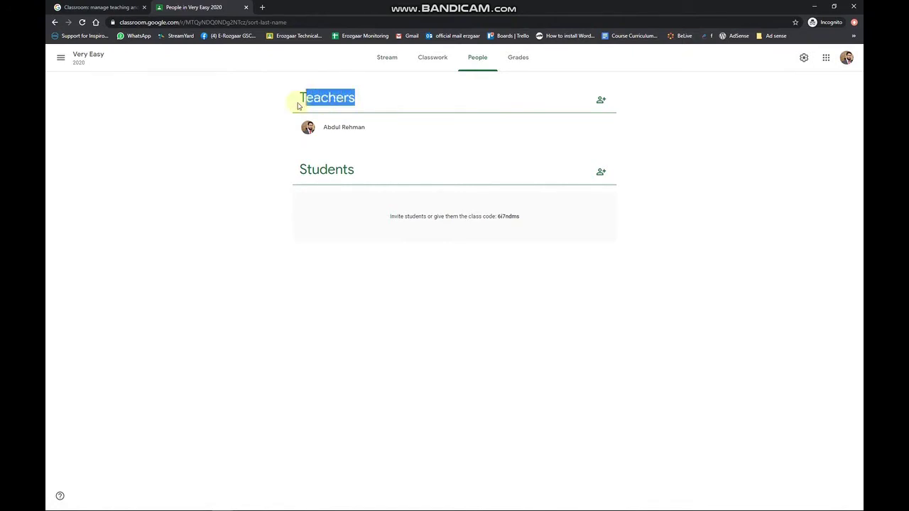
pyautogui.moveTo(376, 126); pyautogui.dragTo(310, 127)
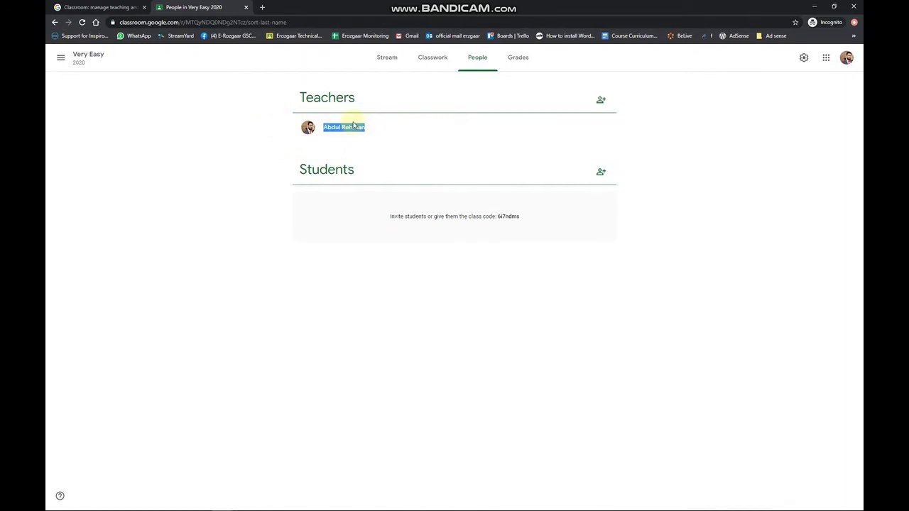
pyautogui.click(395, 70)
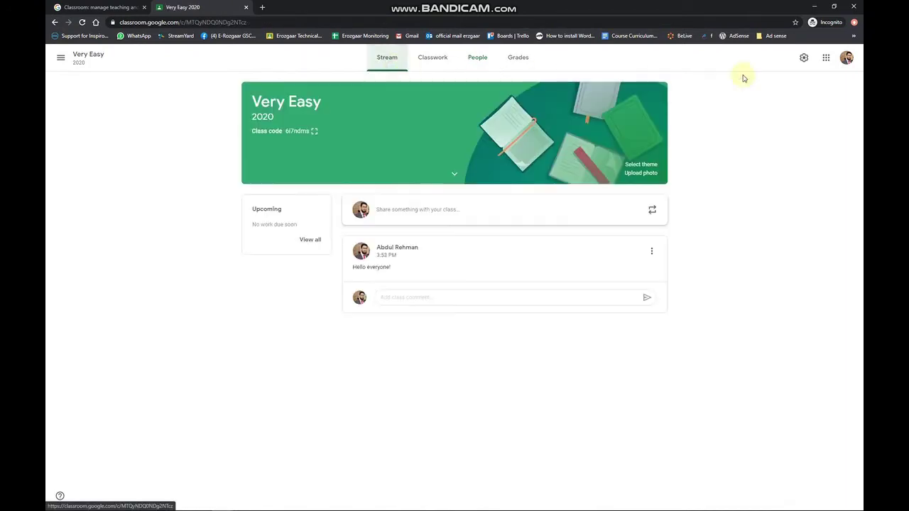
pyautogui.click(846, 58)
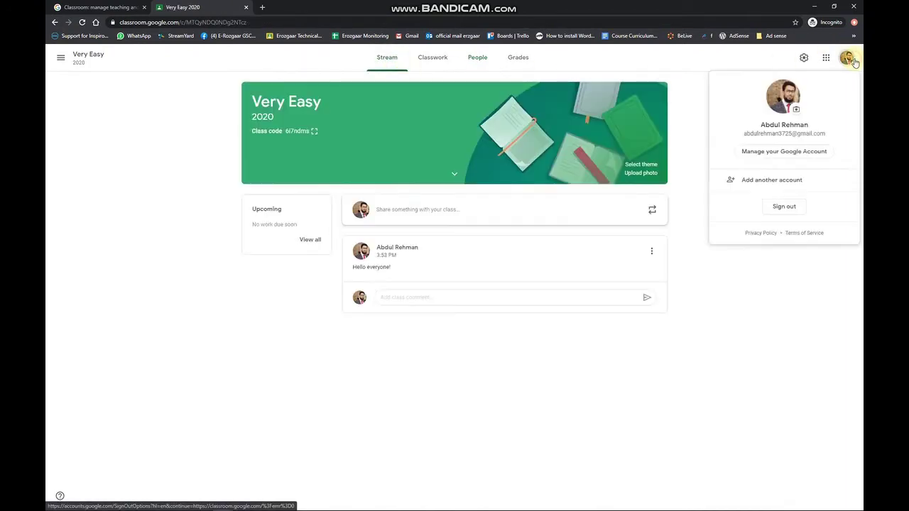
pyautogui.click(802, 58)
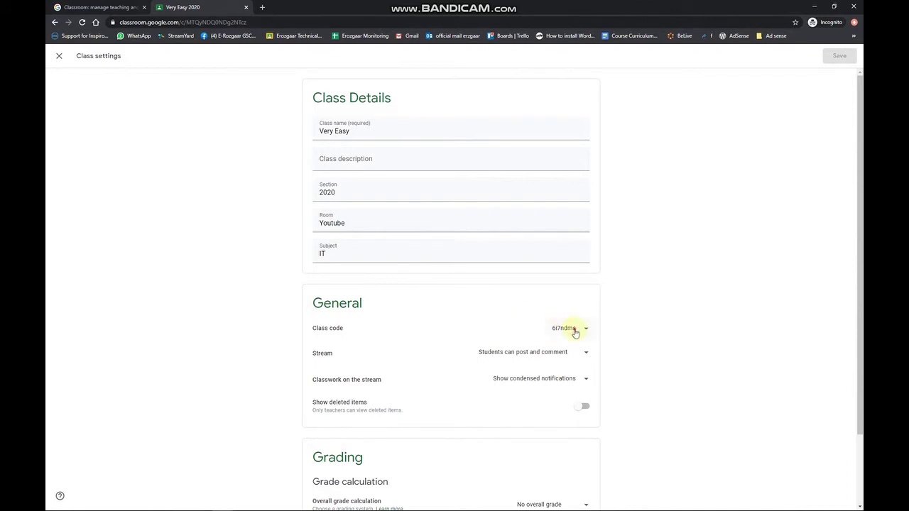
# Step: Copy the Very Easy class code and open the Erozgaar Technical bookmark in a new incognito window
pyautogui.click(575, 330)
pyautogui.click(561, 363)
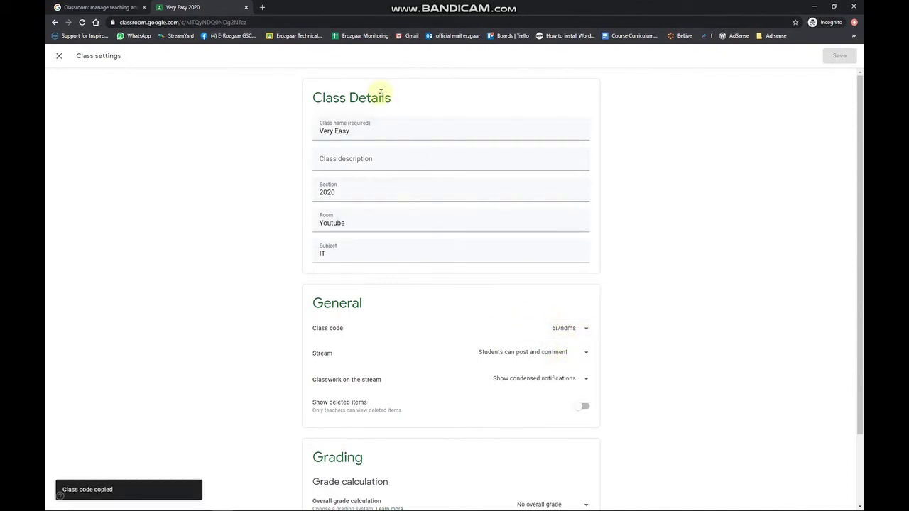
pyautogui.hotkey('ctrl', 'shift', 'n')
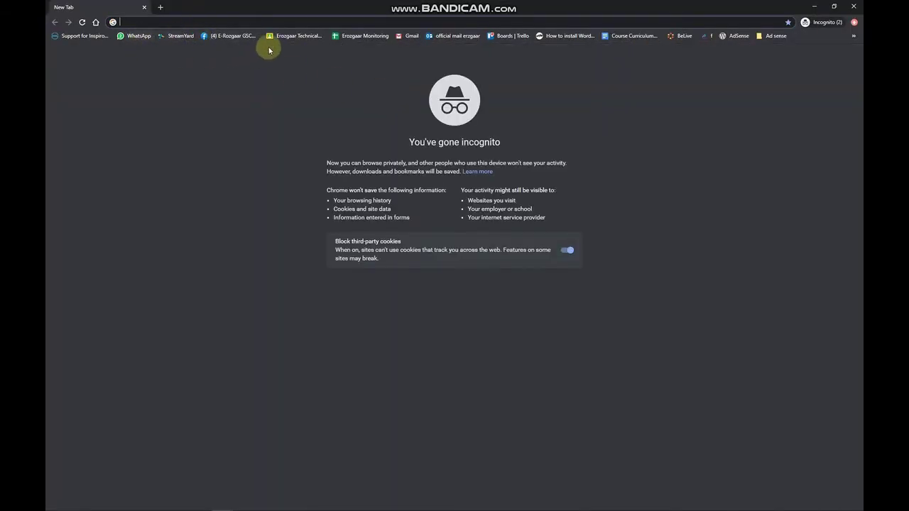
pyautogui.click(305, 36)
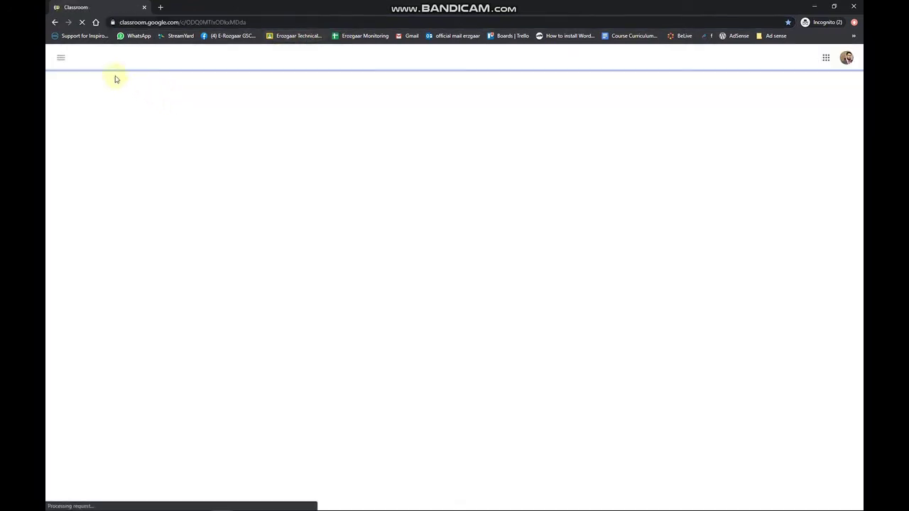
# Step: Open the all-classes list and its join/create options, then switch to Microsoft Edge
pyautogui.click(61, 58)
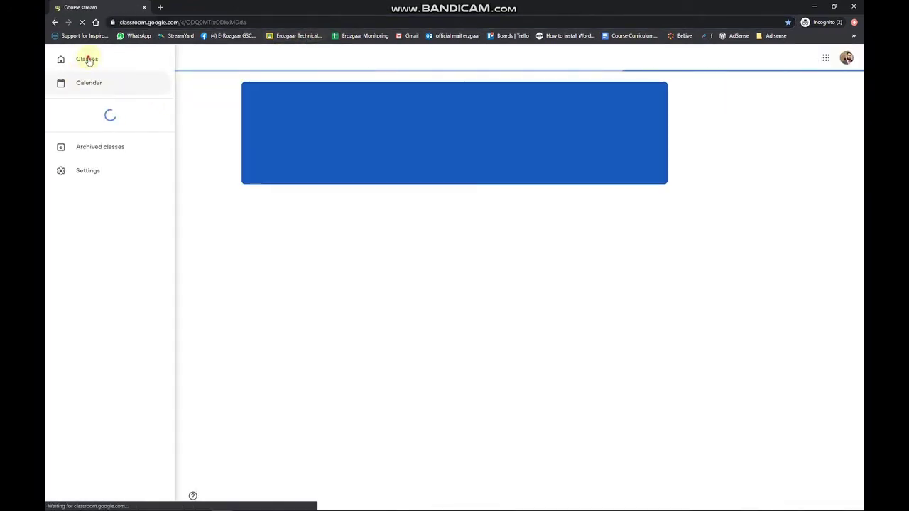
pyautogui.click(149, 63)
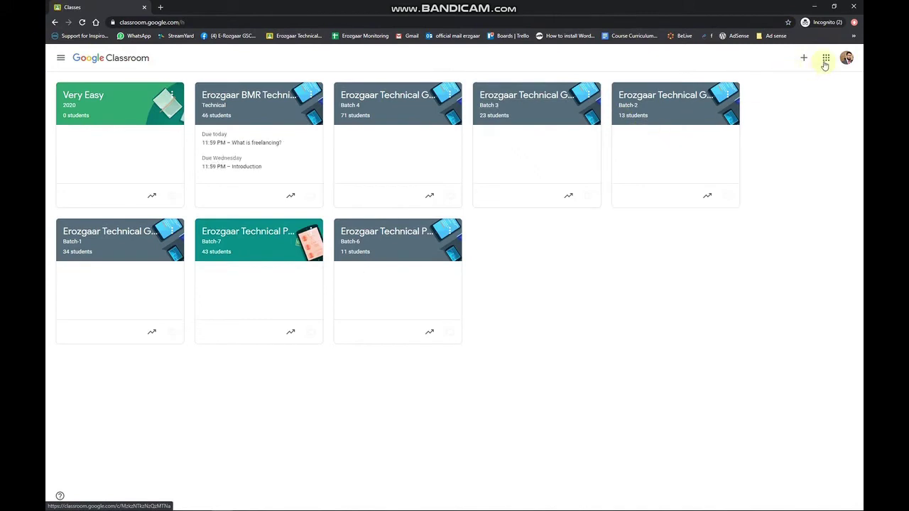
pyautogui.click(806, 61)
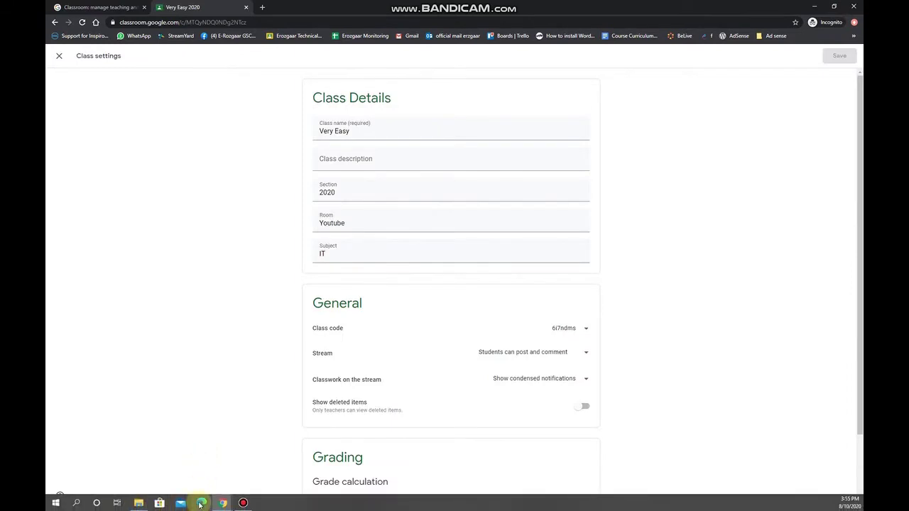
pyautogui.click(200, 503)
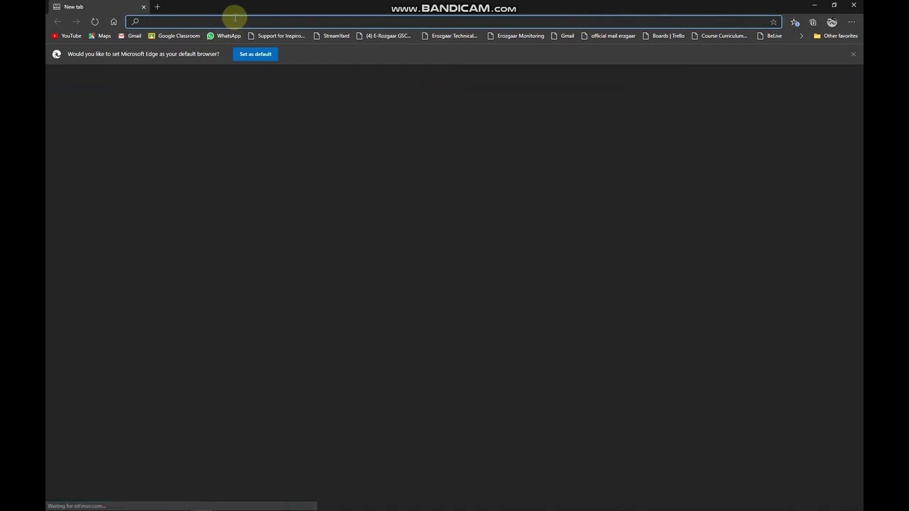
# Step: Search 'goolge classroom' from the Edge address bar
pyautogui.write('goolge ')
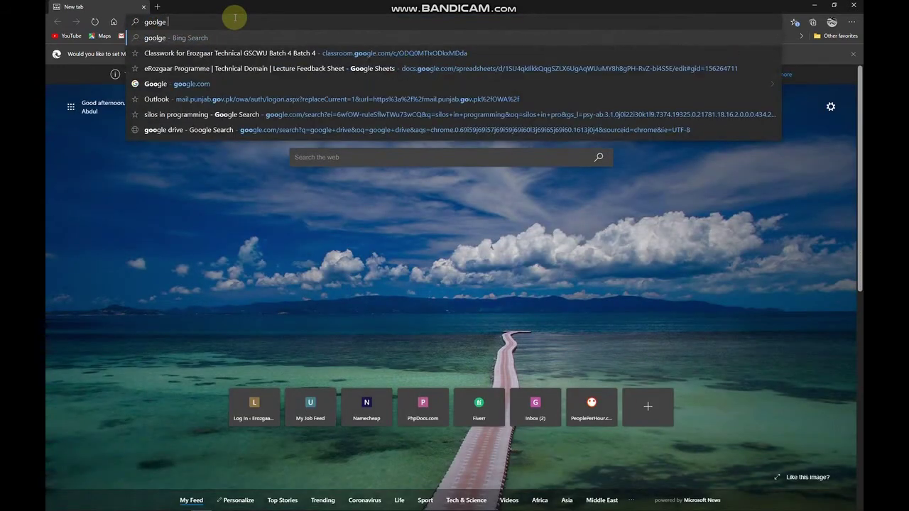
pyautogui.write('classroom')
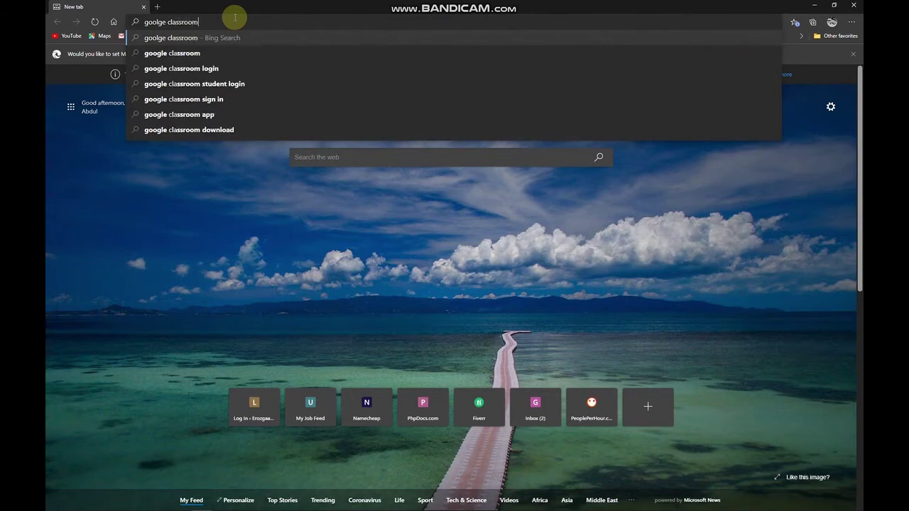
pyautogui.press('Return')
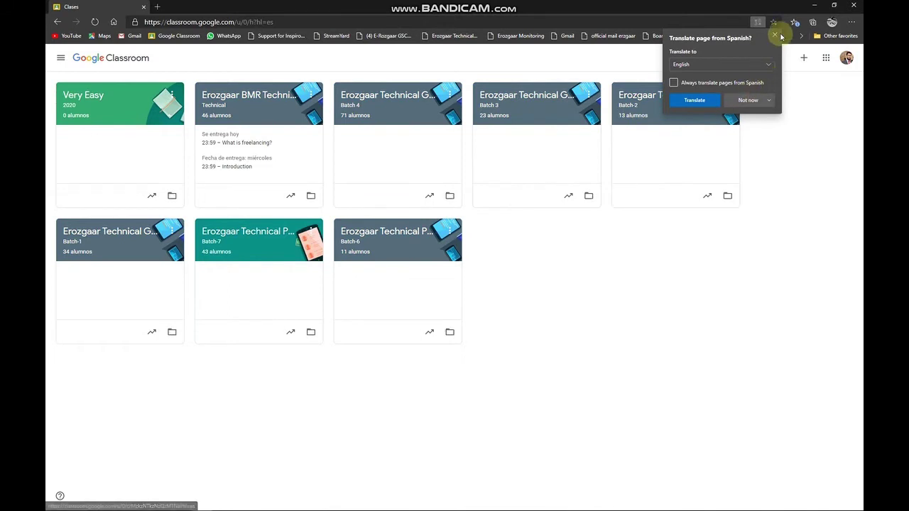
# Step: Translate the class list into English and start signing in to the signed-out student account
pyautogui.click(775, 35)
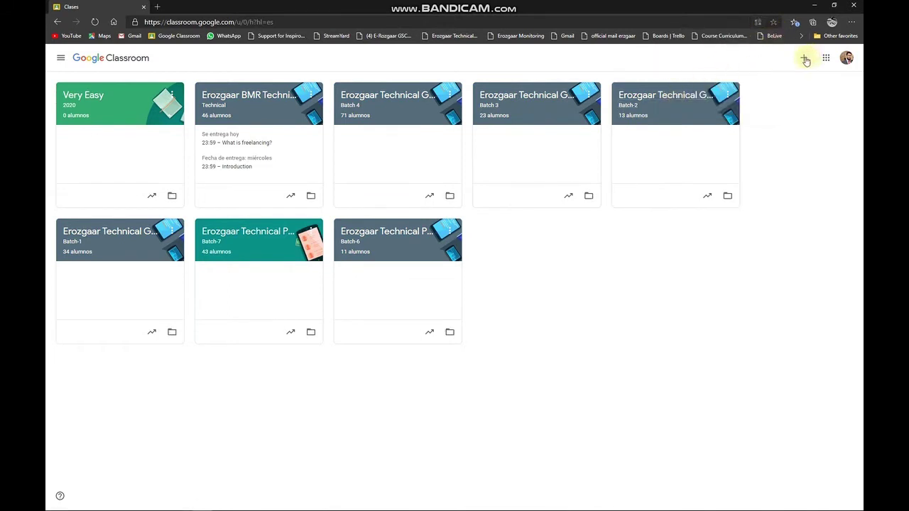
pyautogui.click(846, 57)
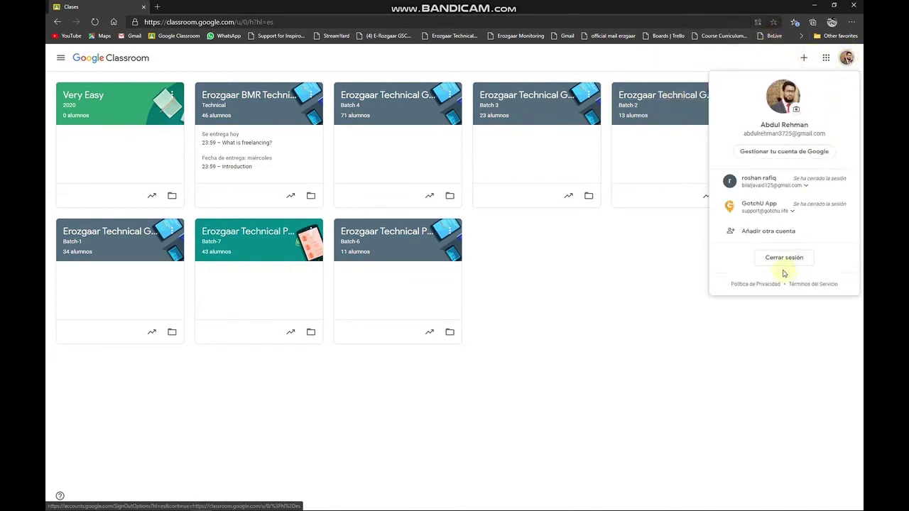
pyautogui.click(757, 186)
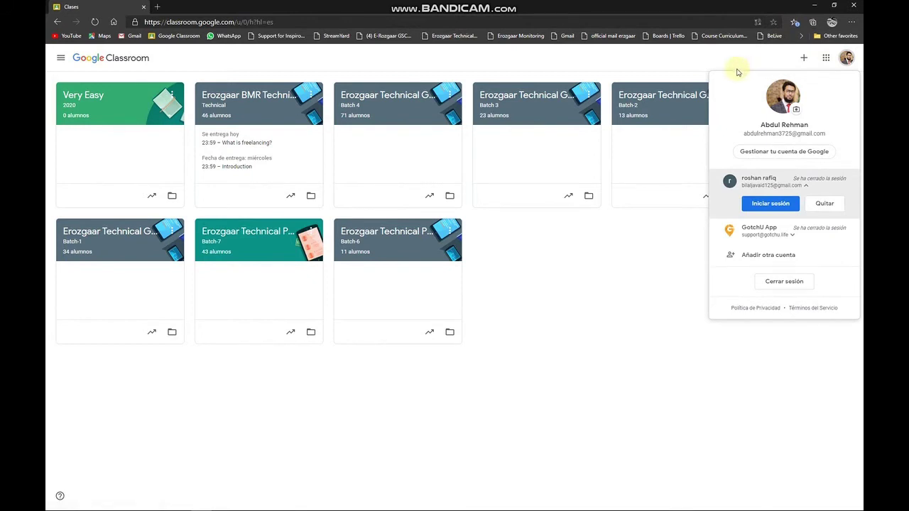
pyautogui.click(757, 22)
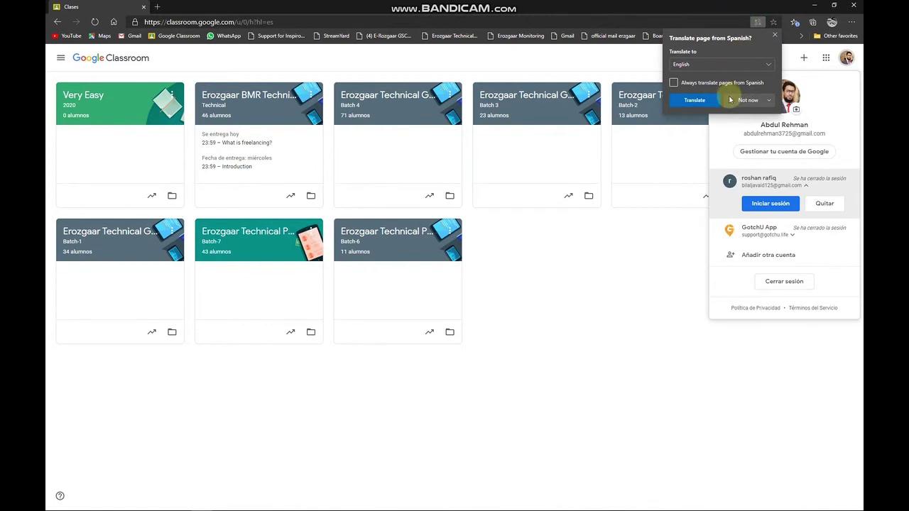
pyautogui.click(695, 99)
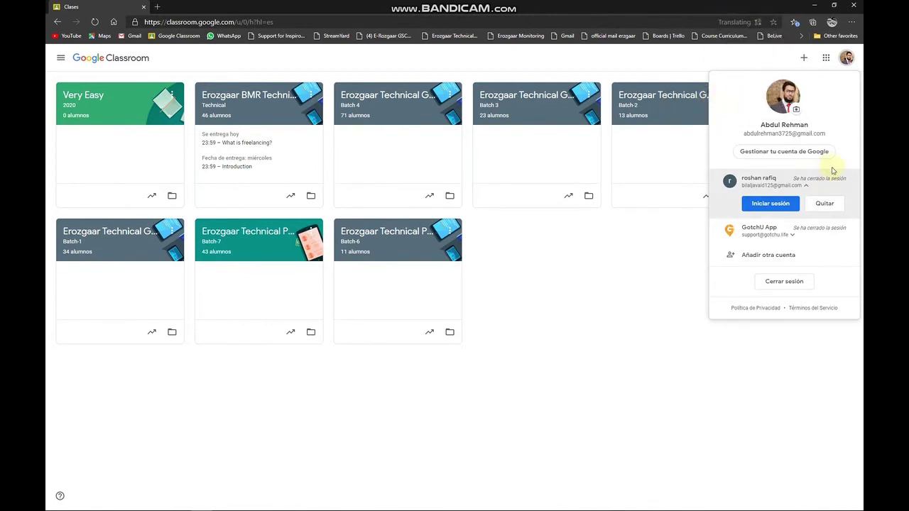
pyautogui.click(679, 24)
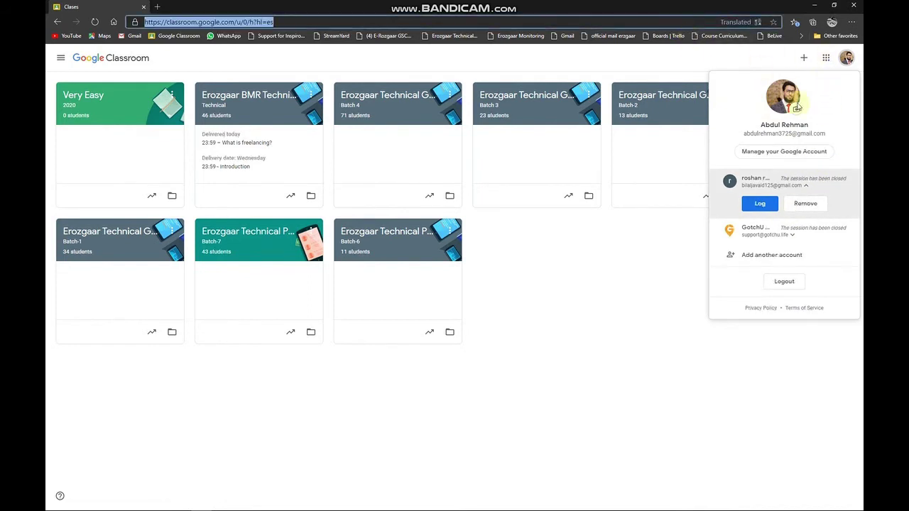
pyautogui.click(777, 183)
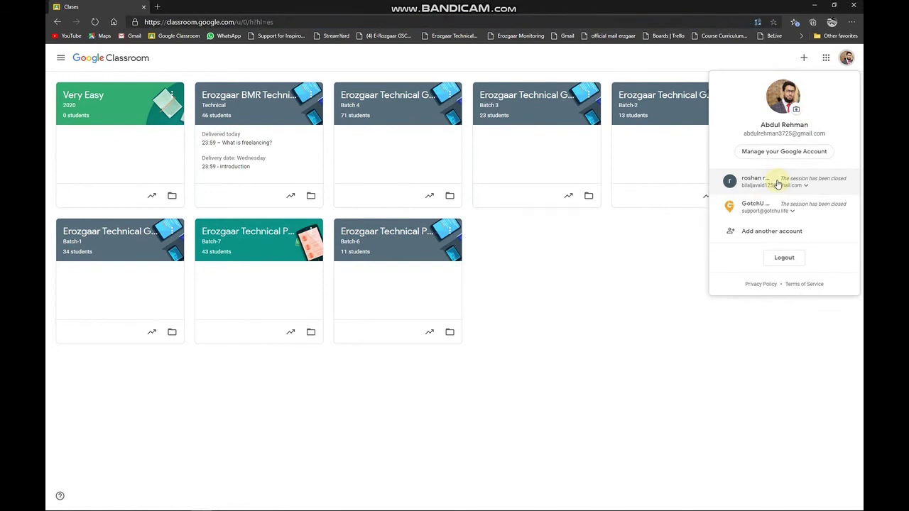
pyautogui.click(777, 183)
pyautogui.click(763, 204)
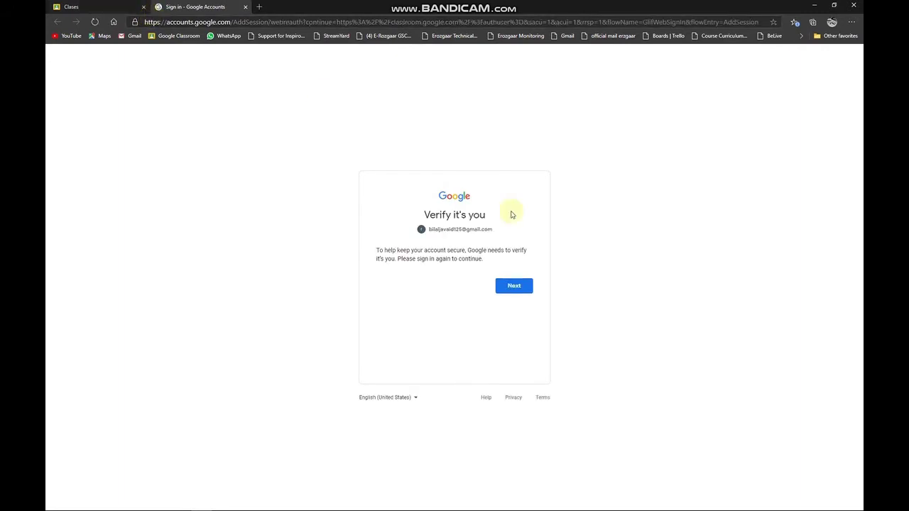
# Step: Pass the 'Verify it's you' check and submit the student account's password
pyautogui.click(514, 286)
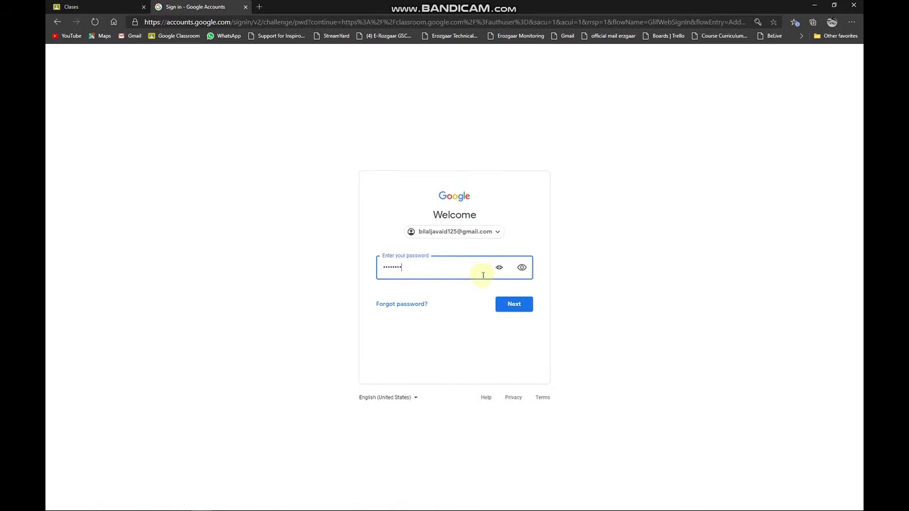
pyautogui.click(505, 302)
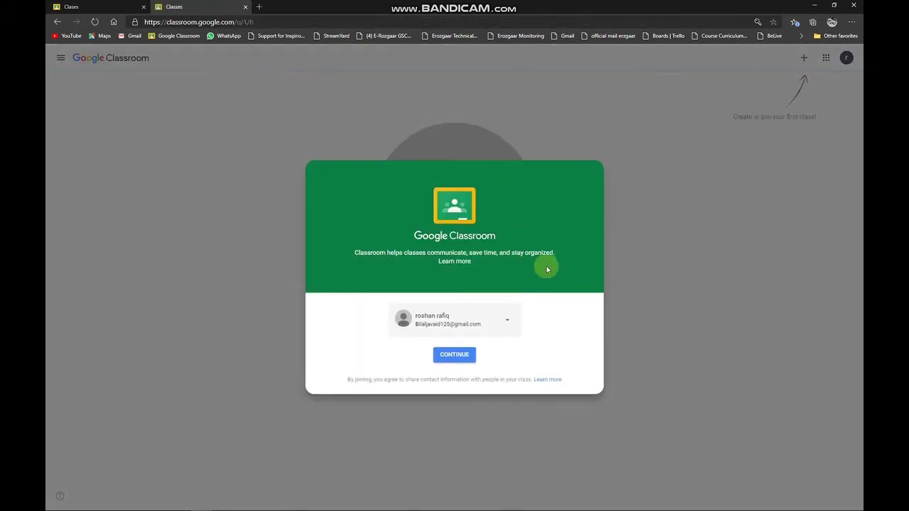
# Step: Continue past the welcome screen, check the teacher's Very Easy settings in Chrome, then return to Edge
pyautogui.click(456, 354)
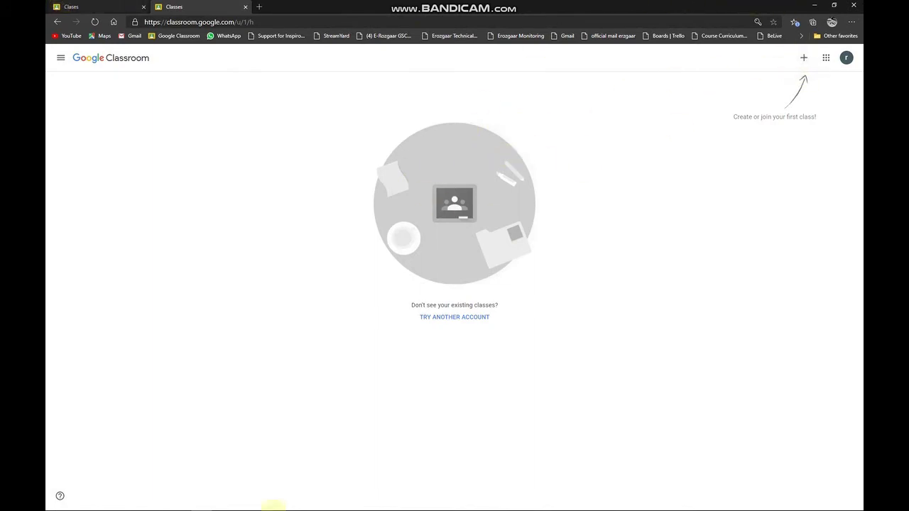
pyautogui.moveTo(254, 501)
pyautogui.moveTo(224, 501)
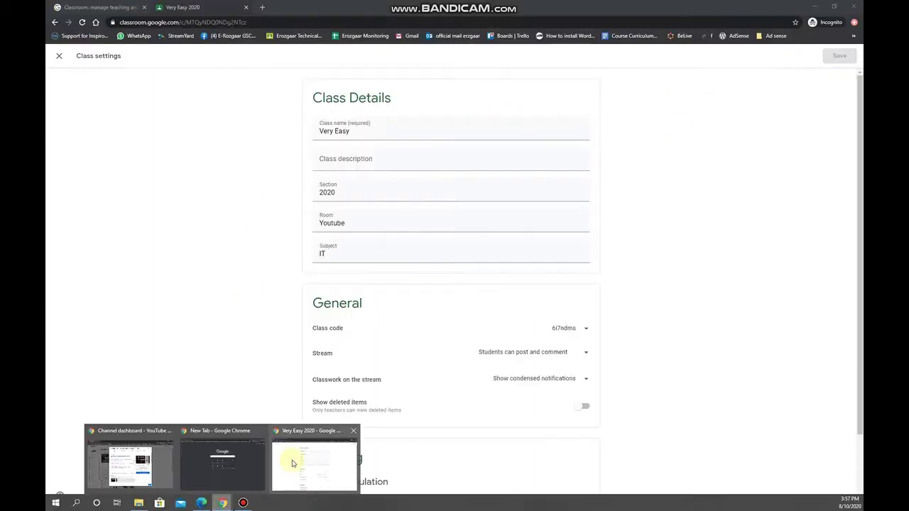
pyautogui.click(292, 463)
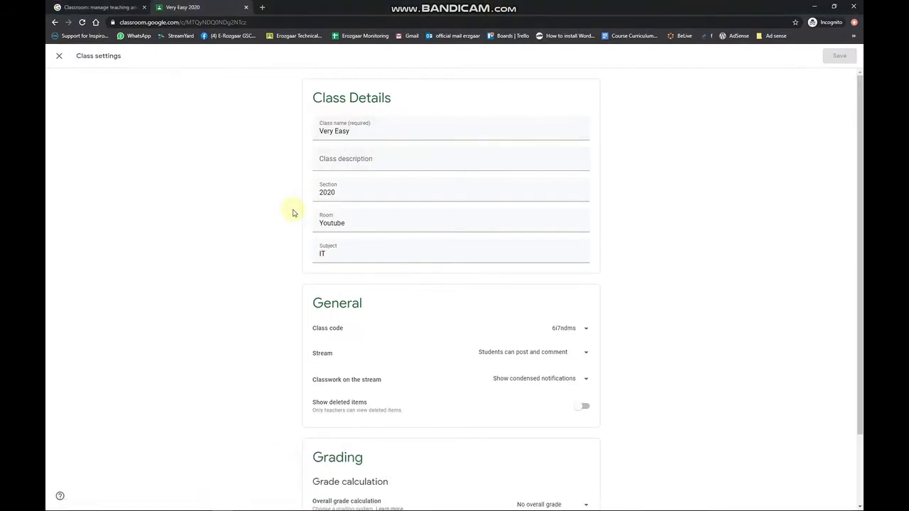
pyautogui.moveTo(233, 501)
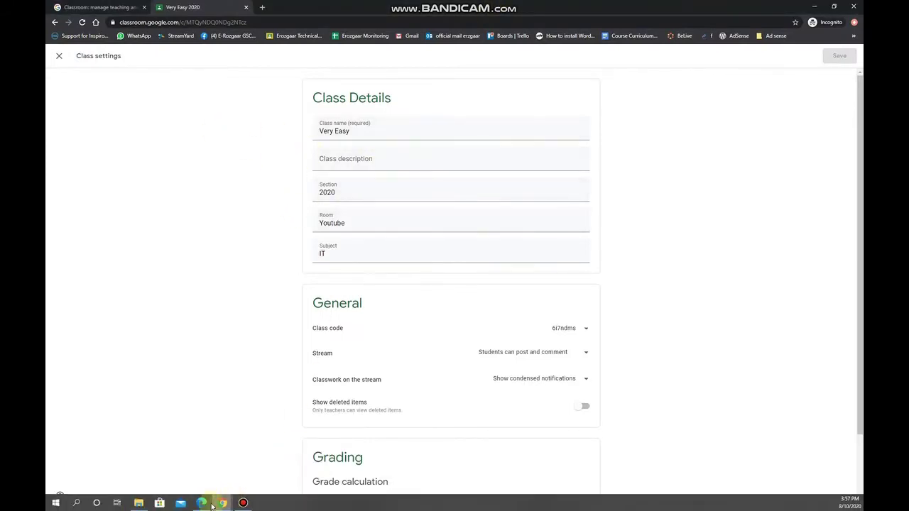
pyautogui.click(202, 503)
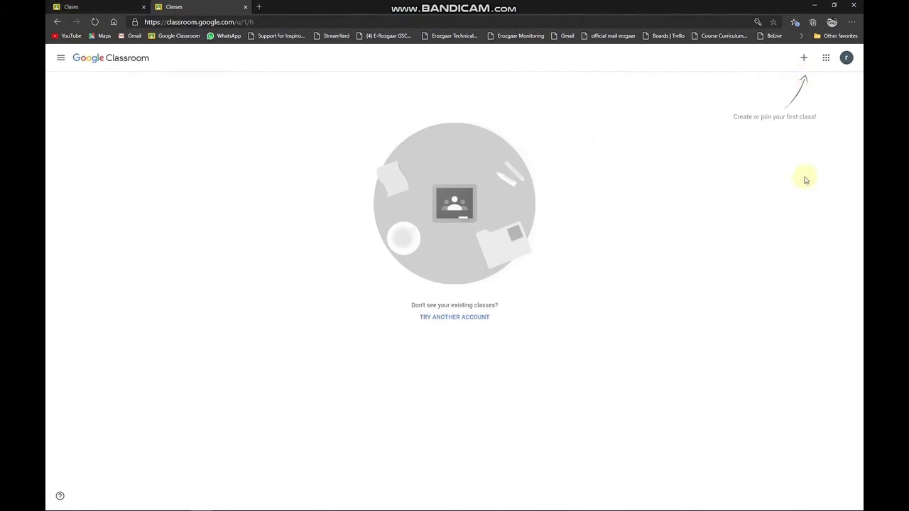
# Step: Enter the teacher's class code on the Join class page and join Very Easy as the student
pyautogui.click(800, 59)
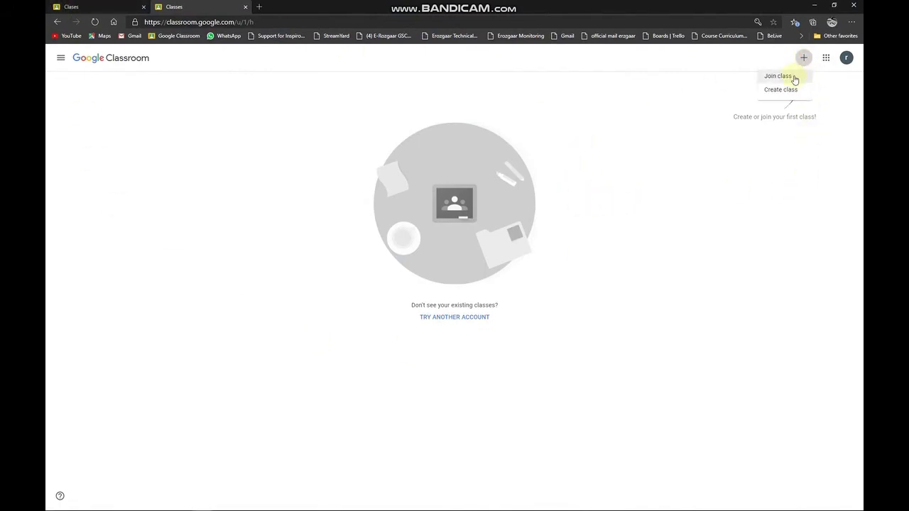
pyautogui.click(779, 76)
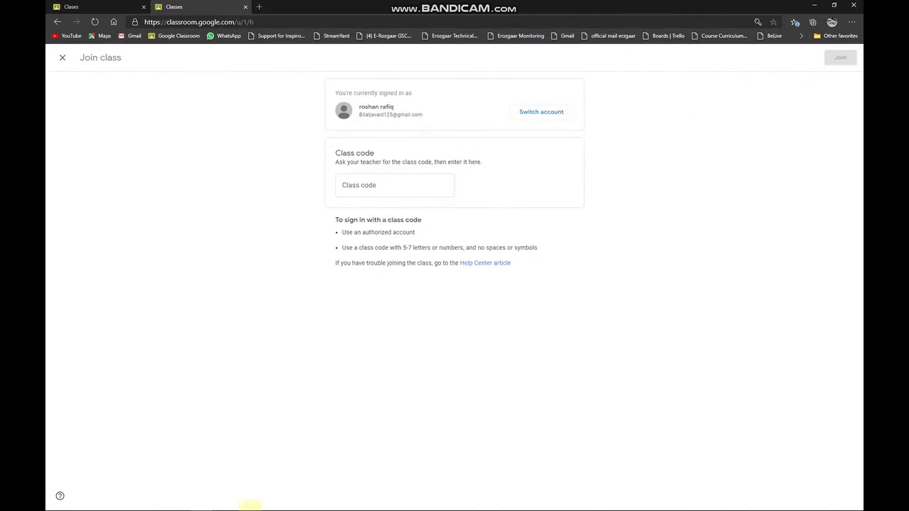
pyautogui.click(206, 502)
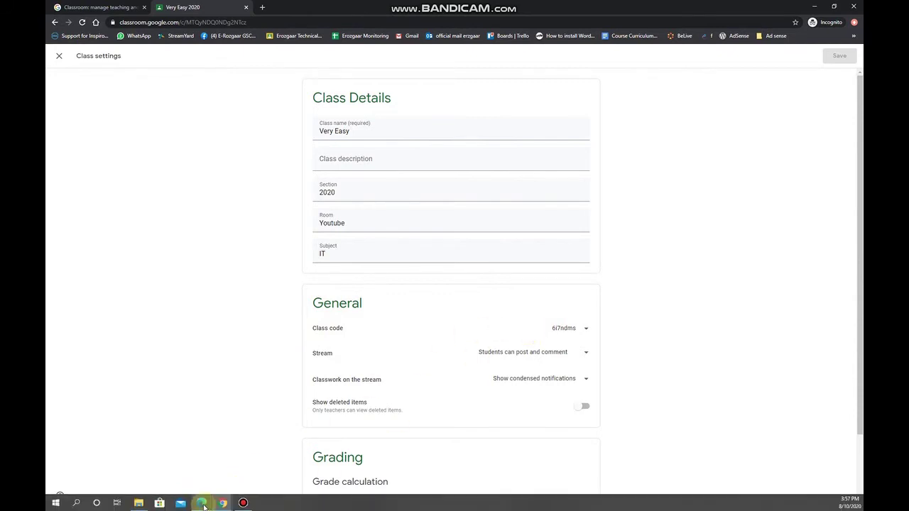
pyautogui.click(213, 503)
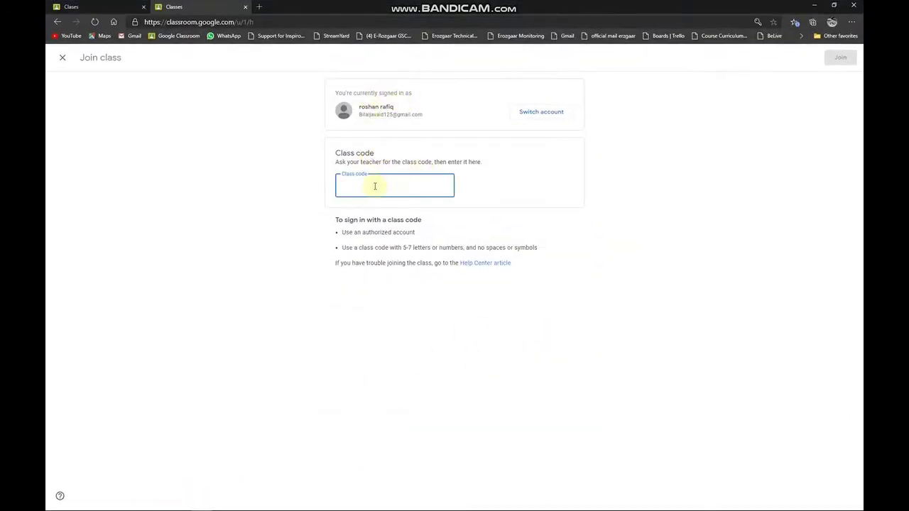
pyautogui.click(63, 58)
pyautogui.click(803, 57)
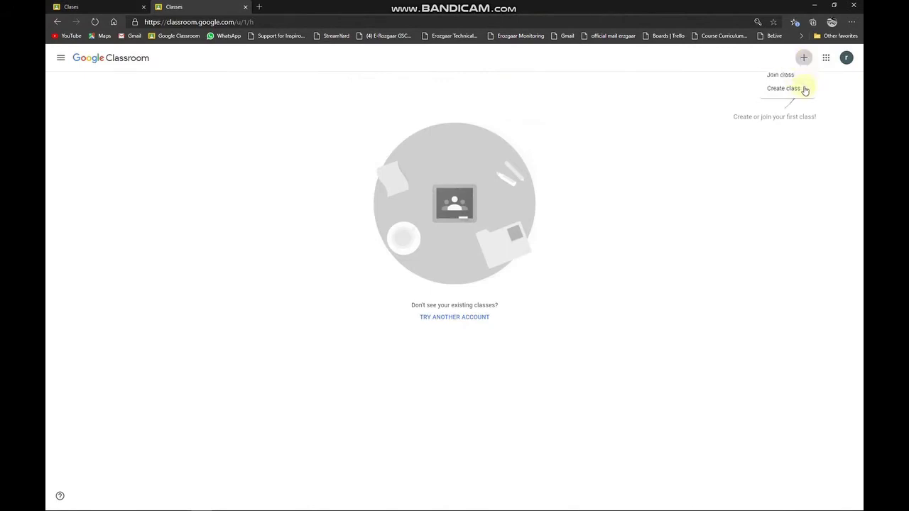
pyautogui.click(778, 75)
pyautogui.click(393, 187)
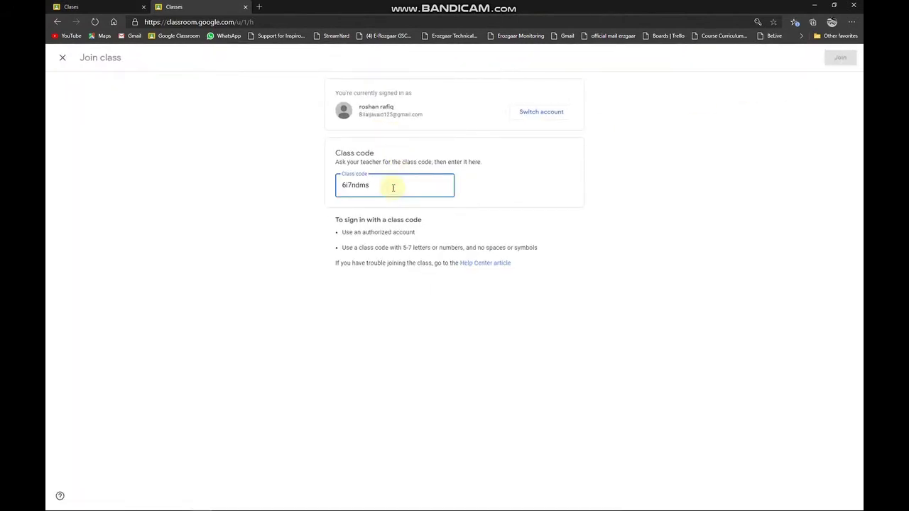
pyautogui.click(840, 59)
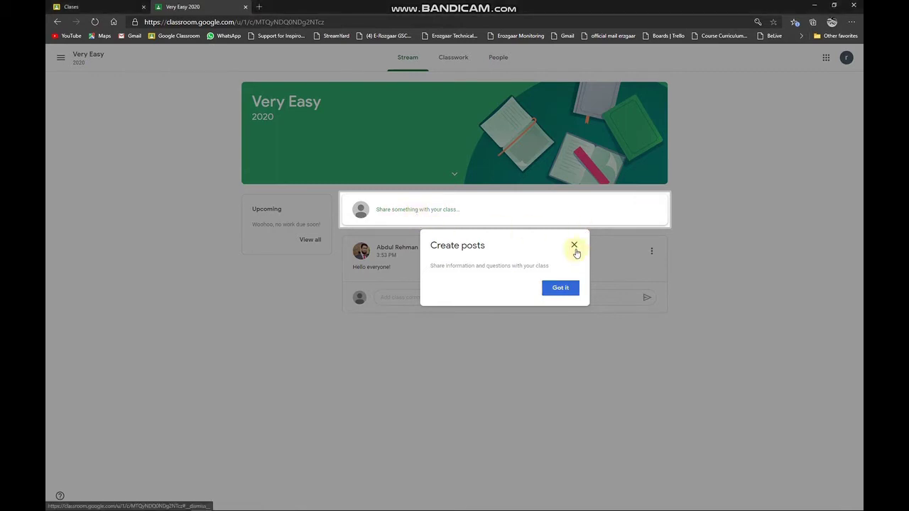
# Step: Dismiss the Create posts tip and check which student account is signed in
pyautogui.click(532, 244)
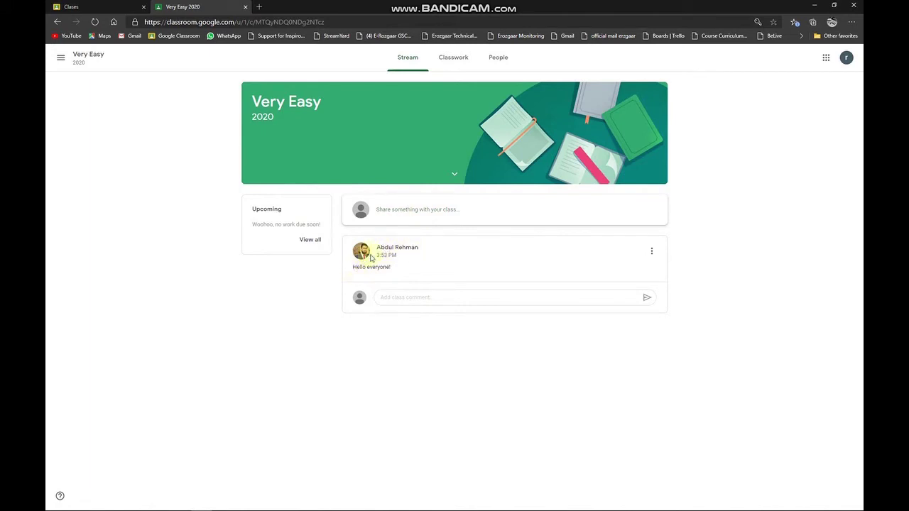
pyautogui.click(846, 58)
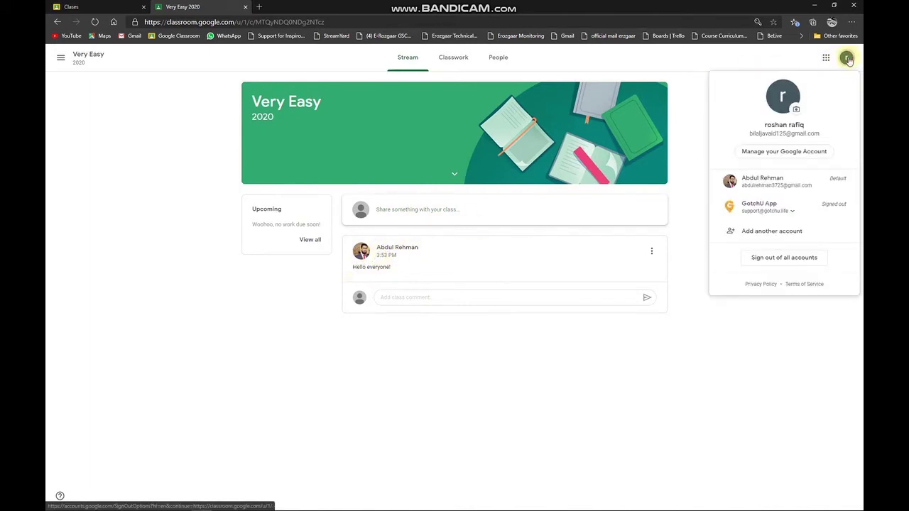
pyautogui.moveTo(758, 128); pyautogui.dragTo(818, 125)
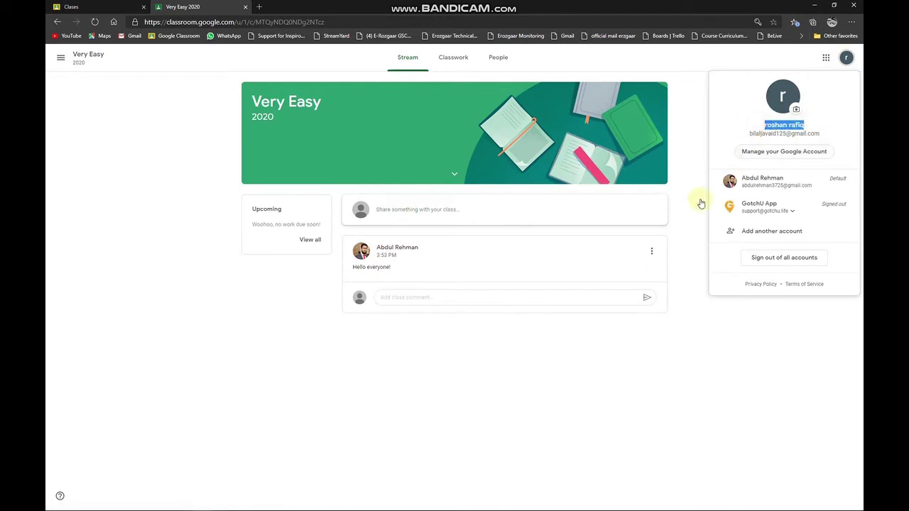
pyautogui.click(549, 445)
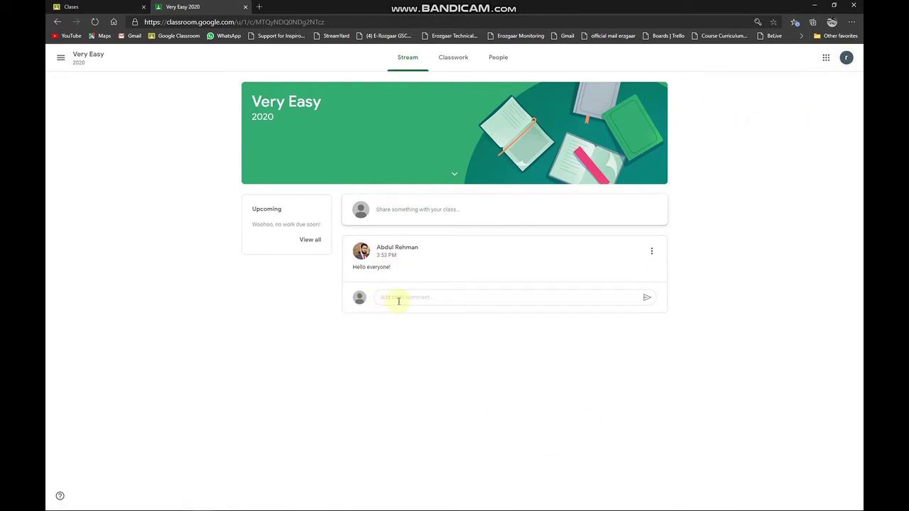
# Step: Comment 'hi' on the teacher's Hello everyone! post
pyautogui.click(403, 295)
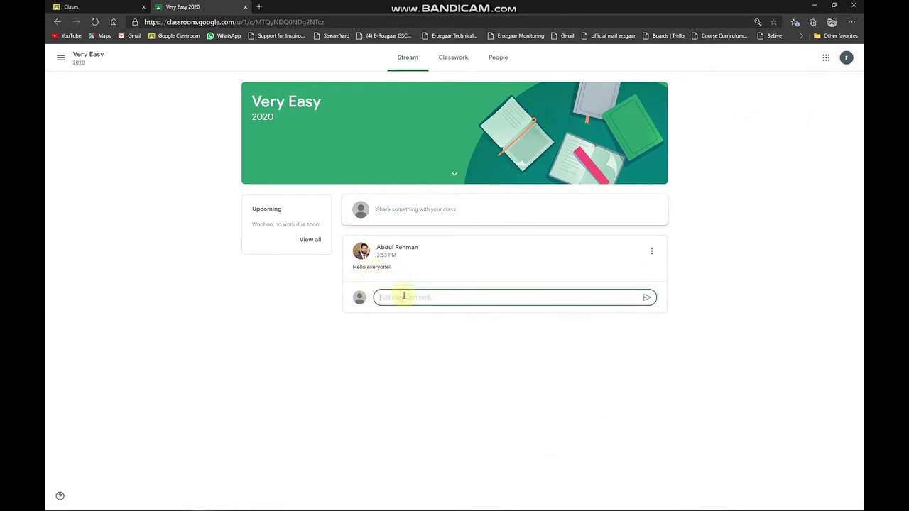
pyautogui.write('hi')
pyautogui.press('Return')
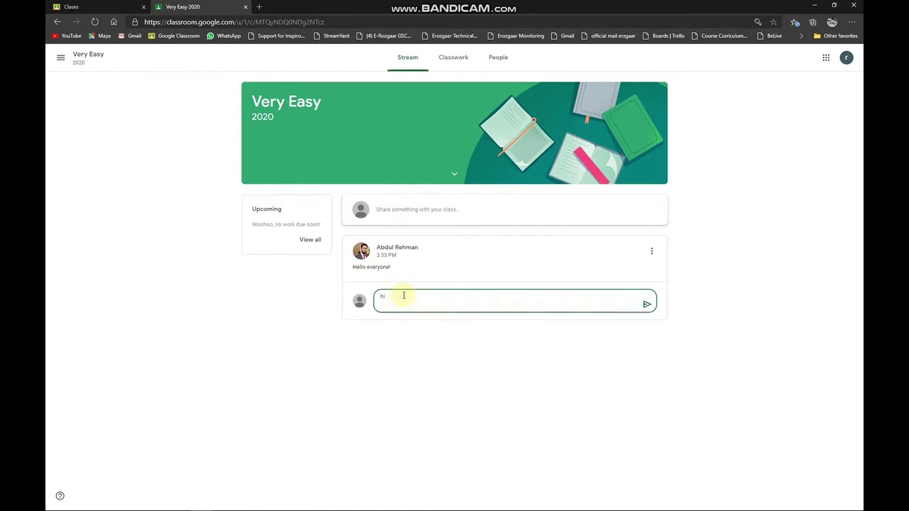
pyautogui.click(648, 305)
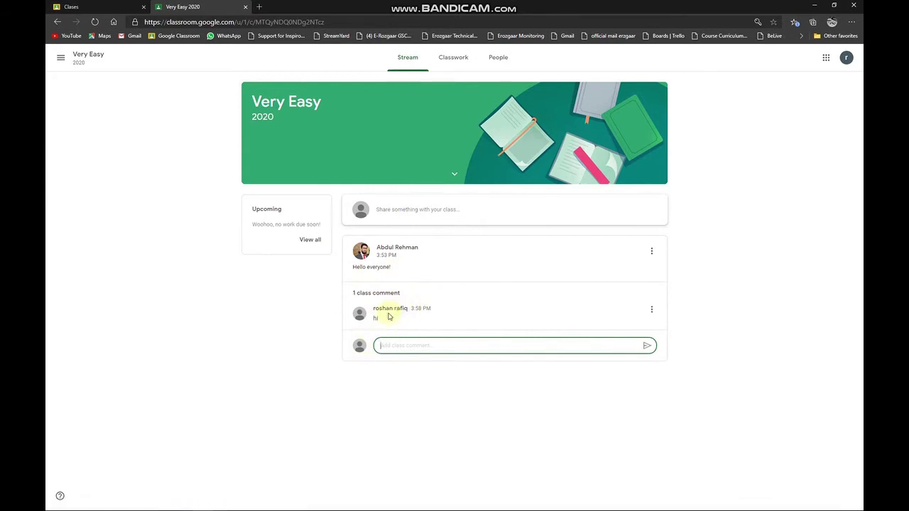
# Step: As the teacher, reload the Very Easy stream and reply 'how your class is going'
pyautogui.click(200, 502)
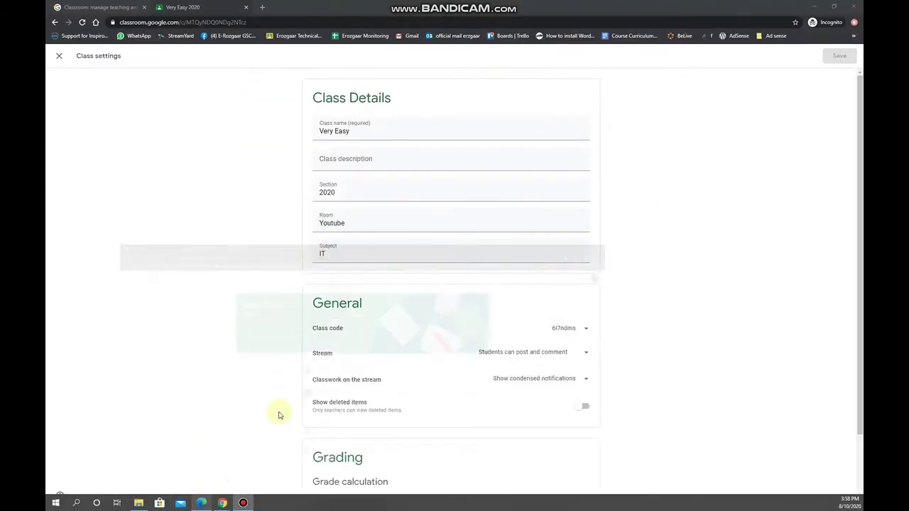
pyautogui.click(58, 56)
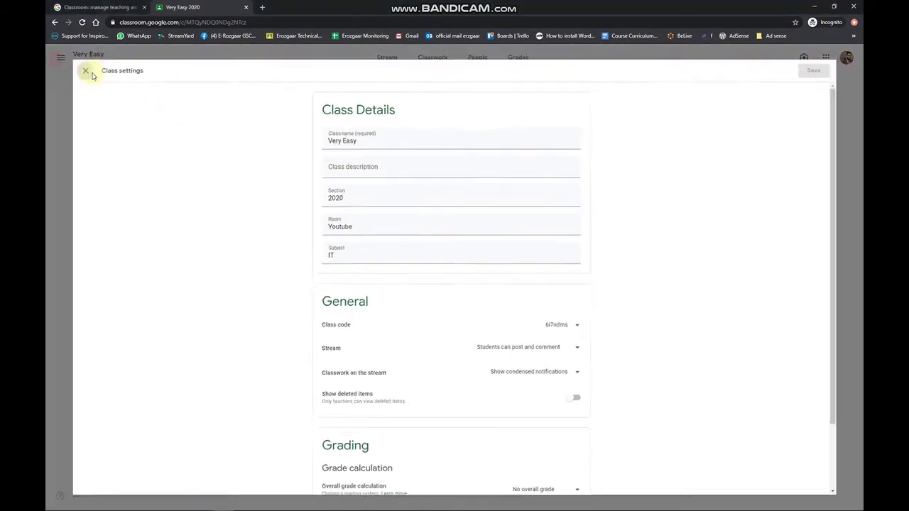
pyautogui.click(82, 22)
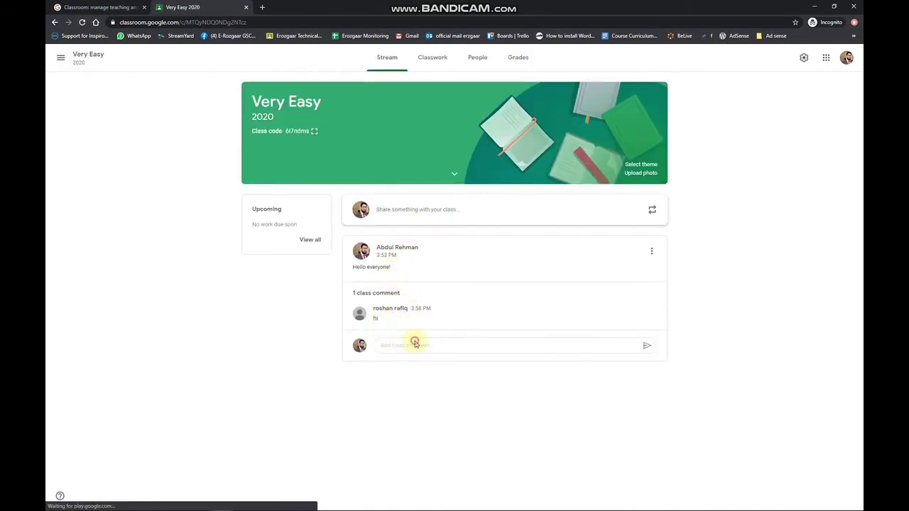
pyautogui.click(414, 346)
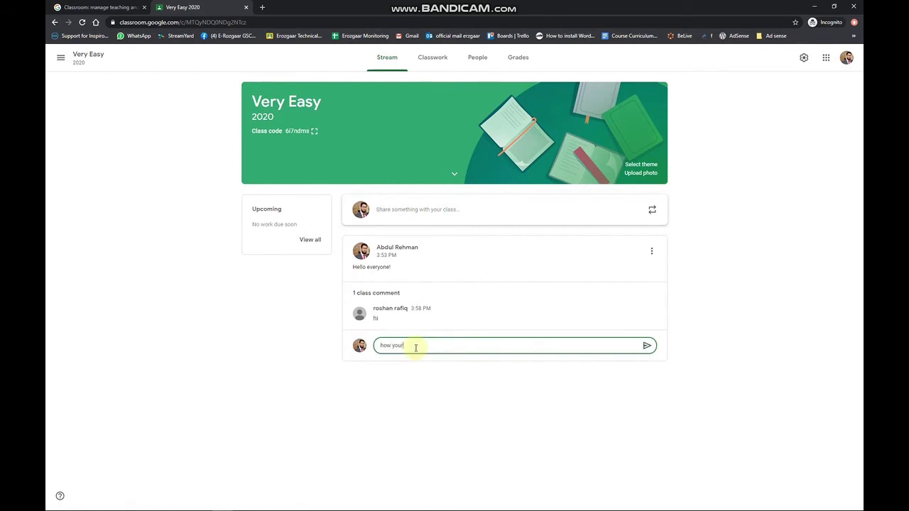
pyautogui.write('how your class is going')
pyautogui.press('Return')
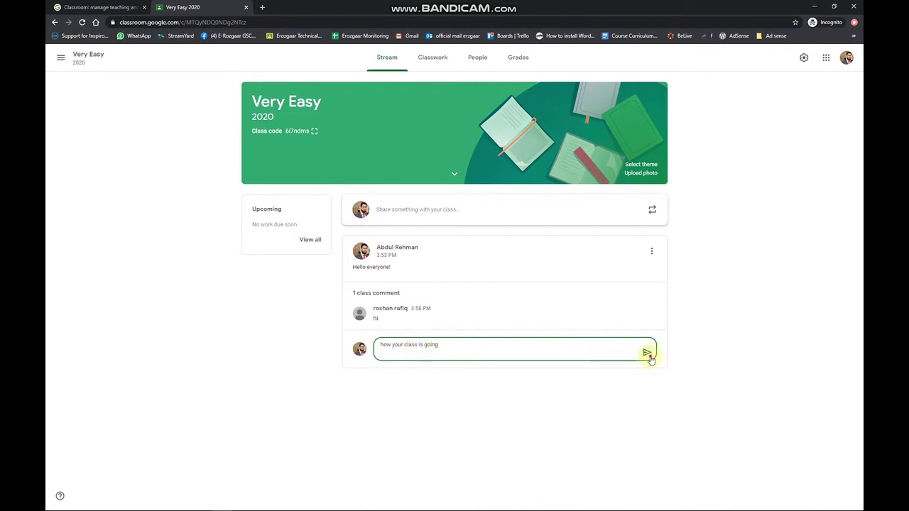
pyautogui.click(648, 354)
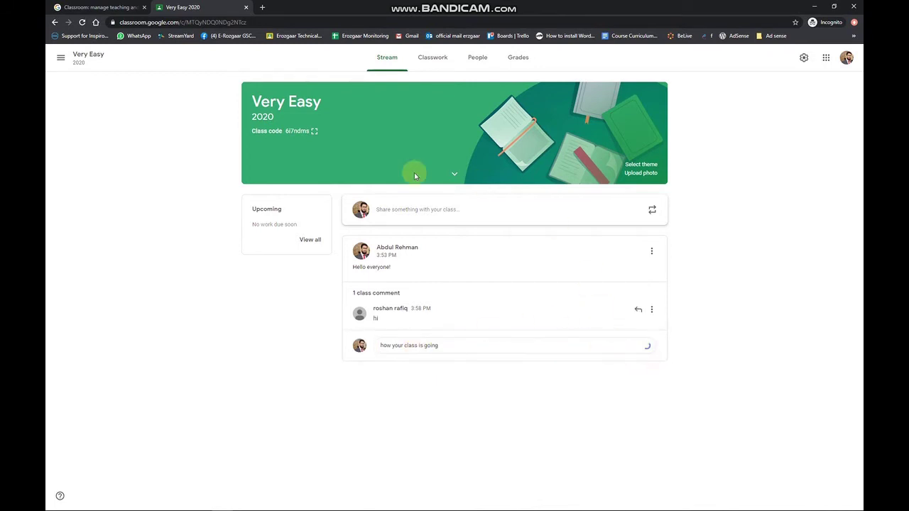
pyautogui.click(383, 293)
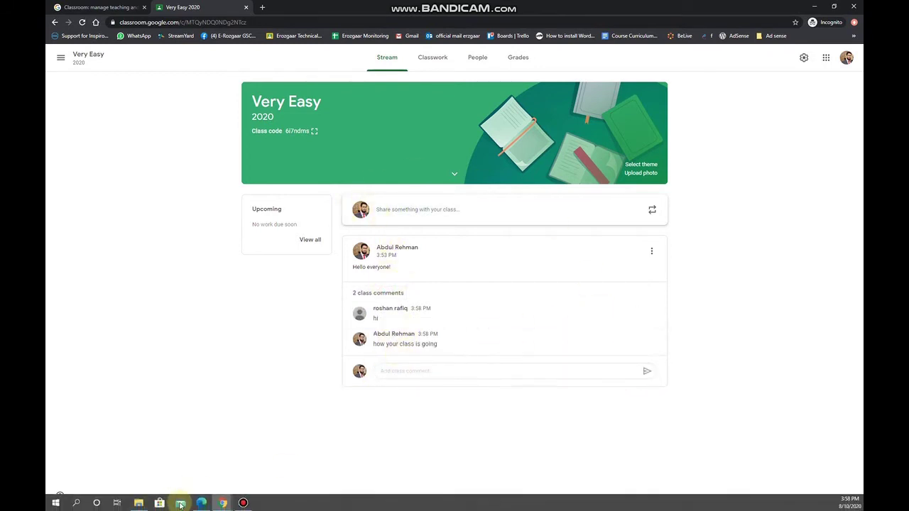
# Step: Reload the student's window to show the teacher's reply, then return to the teacher's view
pyautogui.moveTo(199, 505)
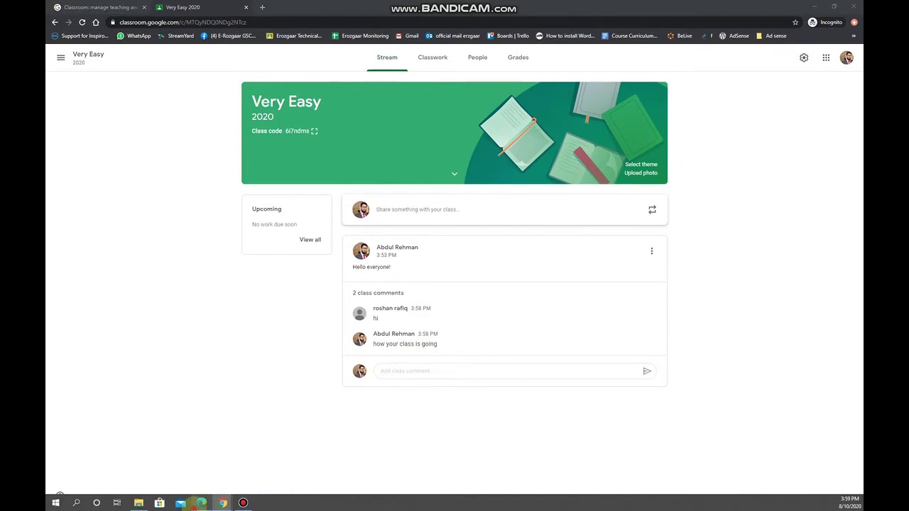
pyautogui.click(201, 504)
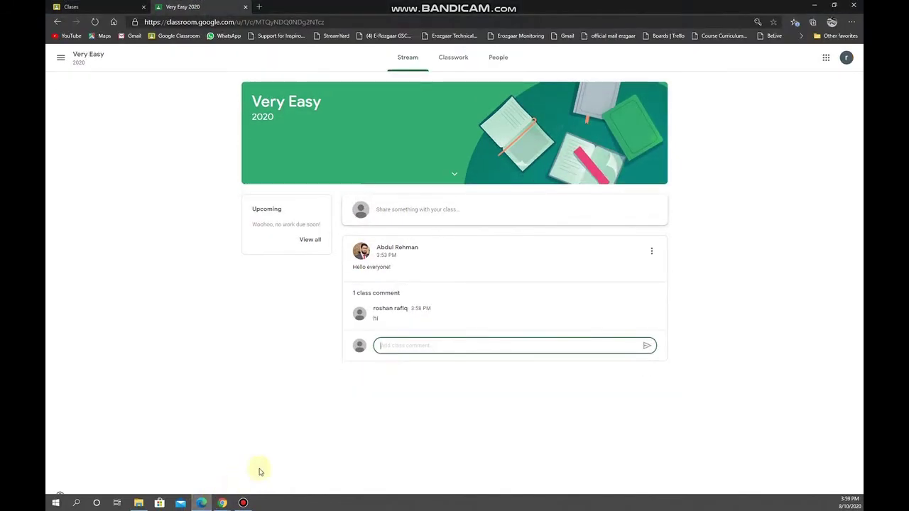
pyautogui.click(95, 22)
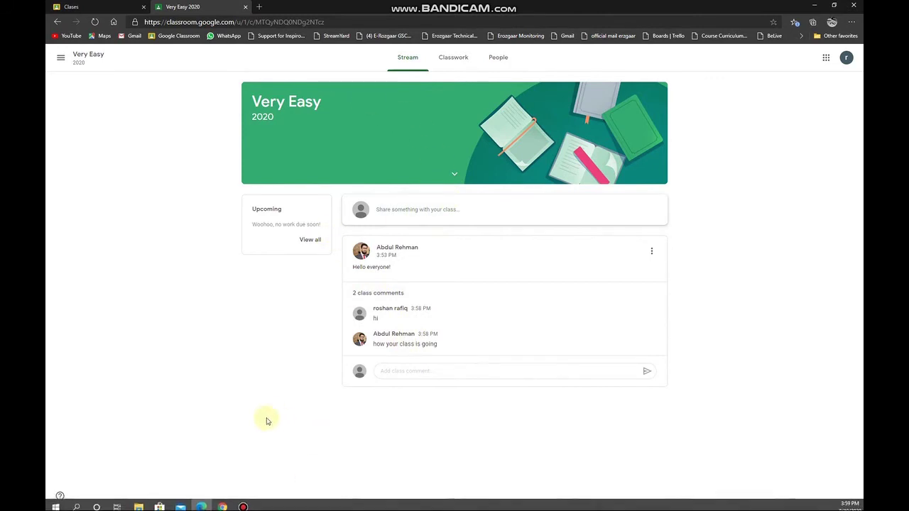
pyautogui.click(223, 507)
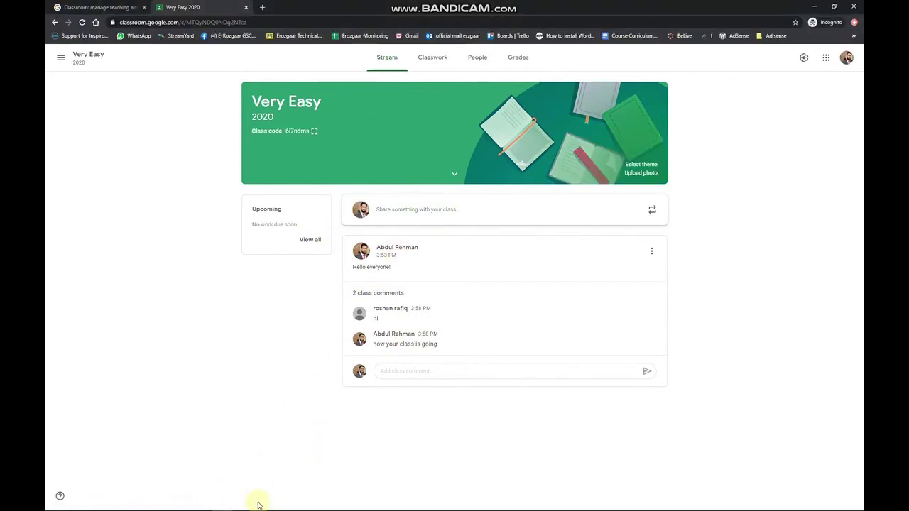
pyautogui.click(203, 502)
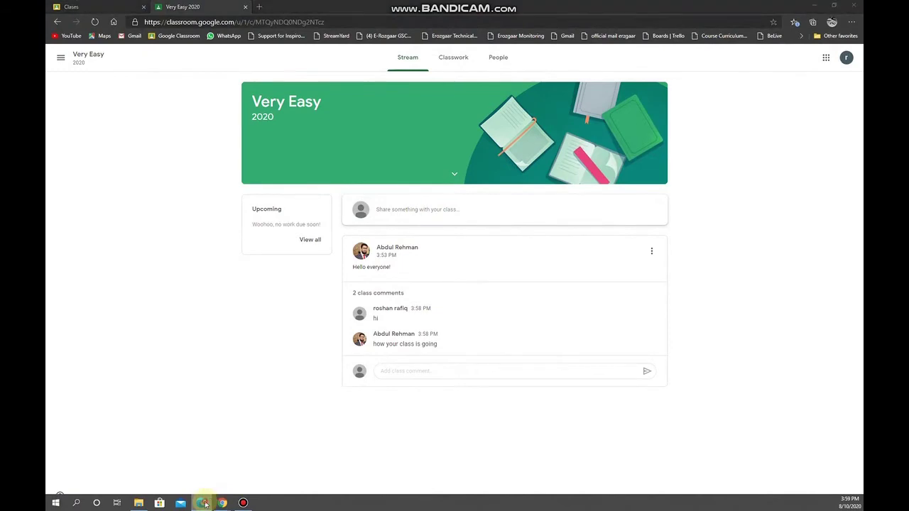
pyautogui.click(203, 503)
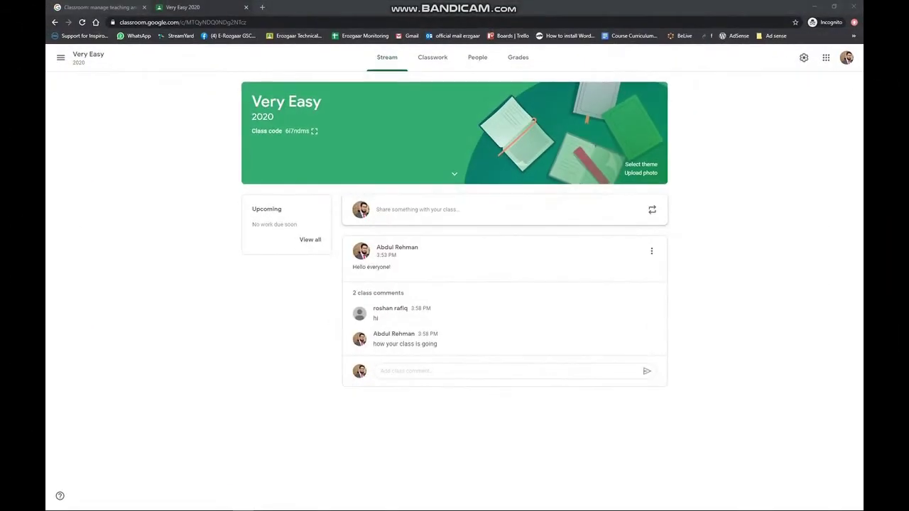
pyautogui.click(483, 70)
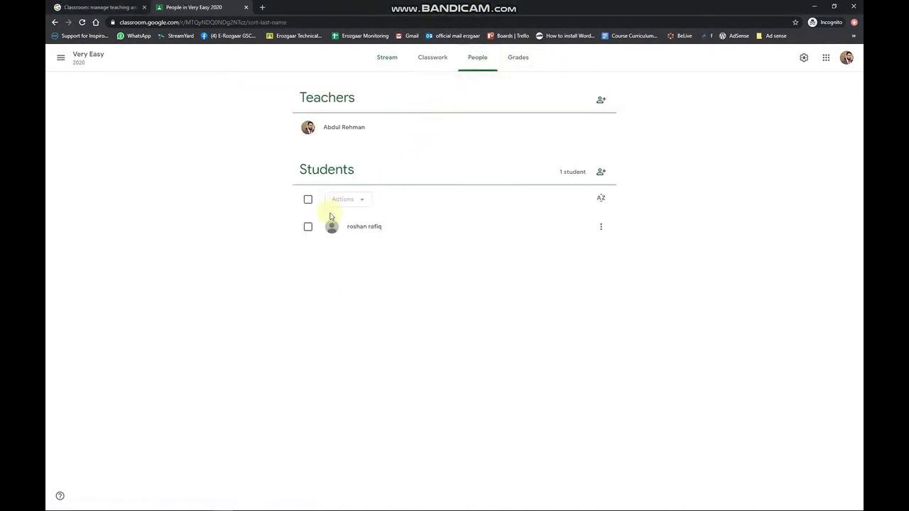
pyautogui.moveTo(300, 169); pyautogui.dragTo(355, 168)
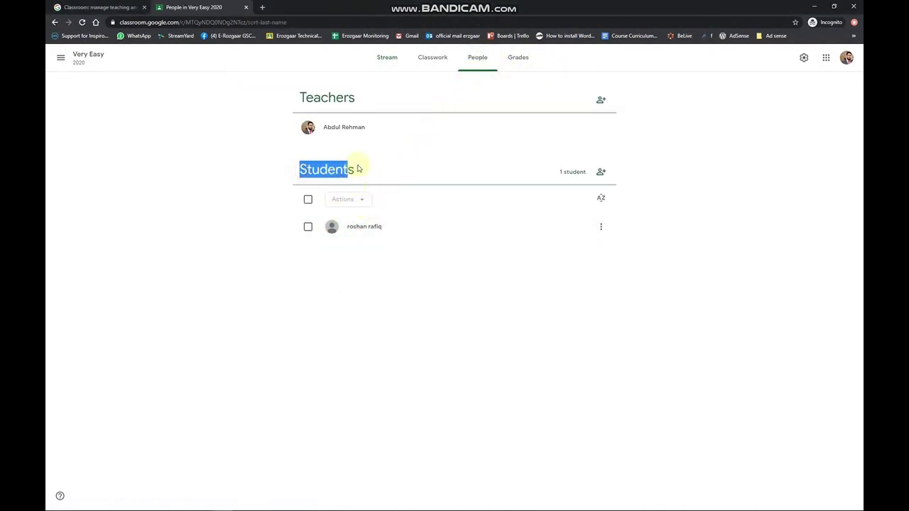
pyautogui.click(355, 169)
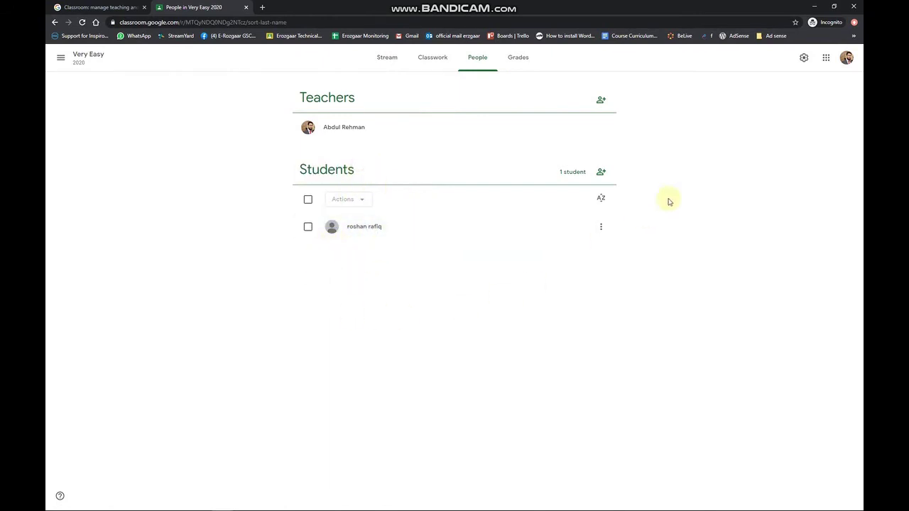
pyautogui.click(802, 58)
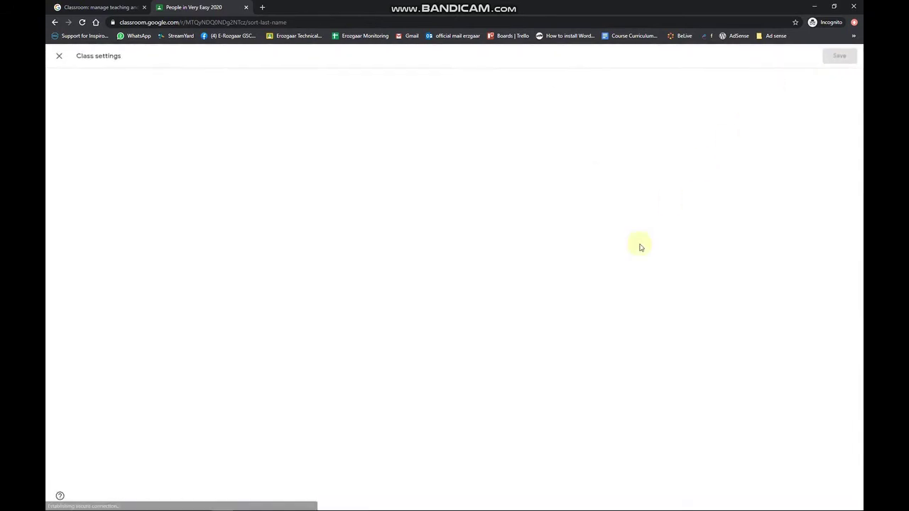
pyautogui.click(60, 57)
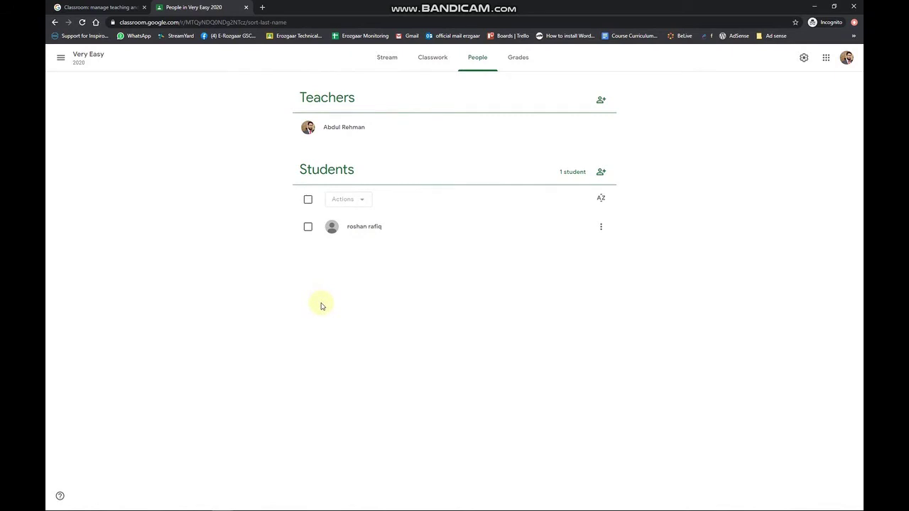
pyautogui.click(383, 61)
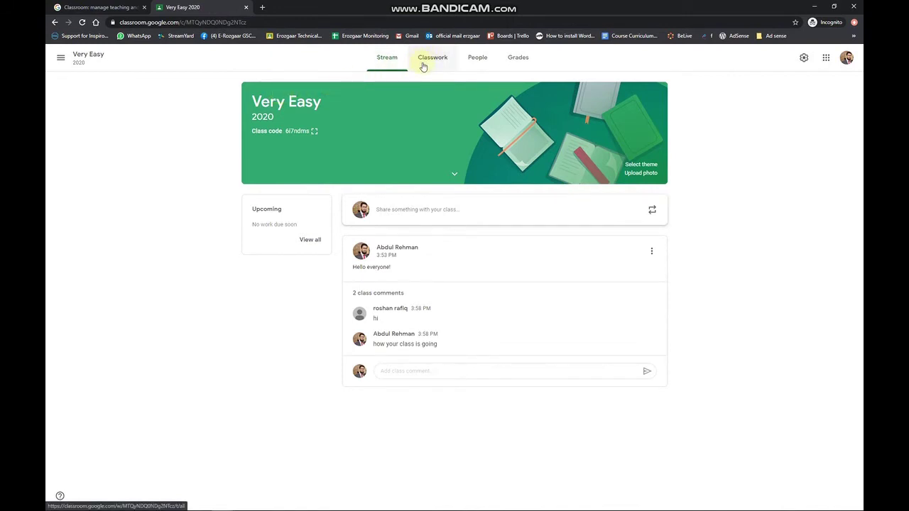
# Step: Open the Very Easy Classwork page and highlight its hints on assignments, topics and ordering
pyautogui.click(430, 64)
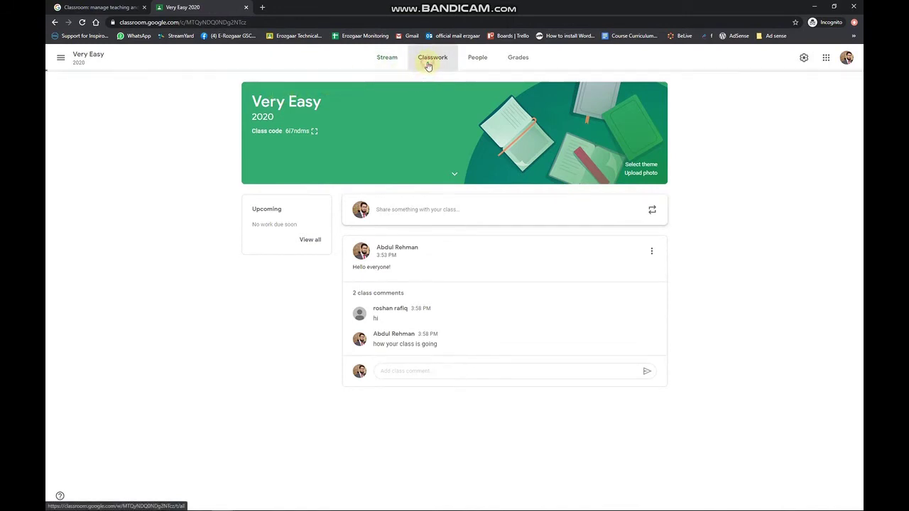
pyautogui.click(317, 95)
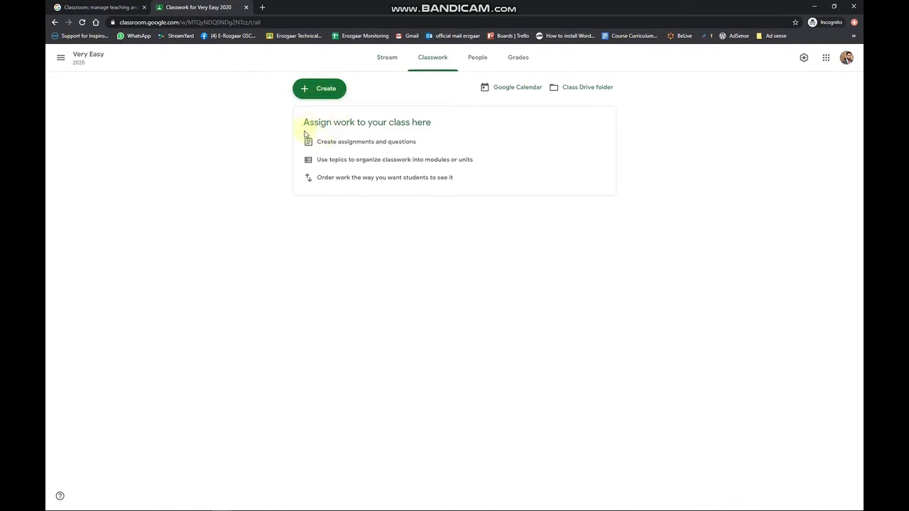
pyautogui.moveTo(319, 141); pyautogui.dragTo(445, 145)
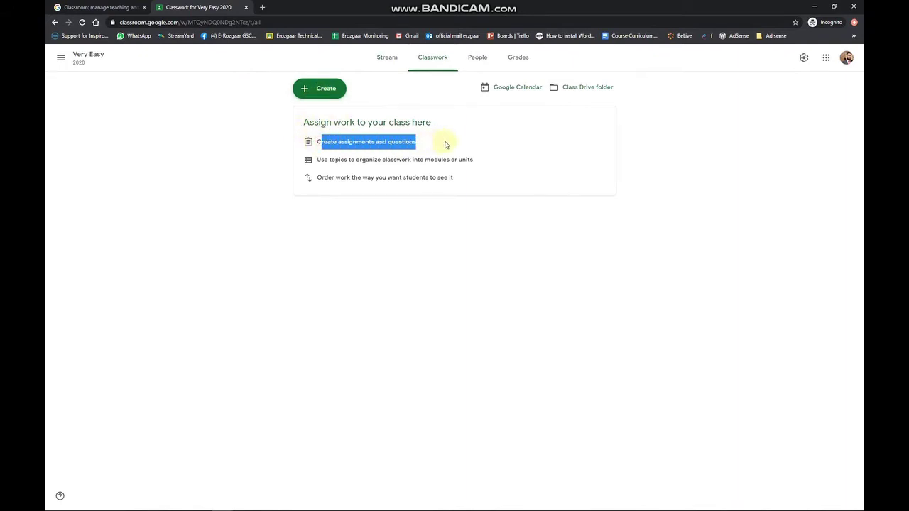
pyautogui.moveTo(317, 159); pyautogui.dragTo(482, 162)
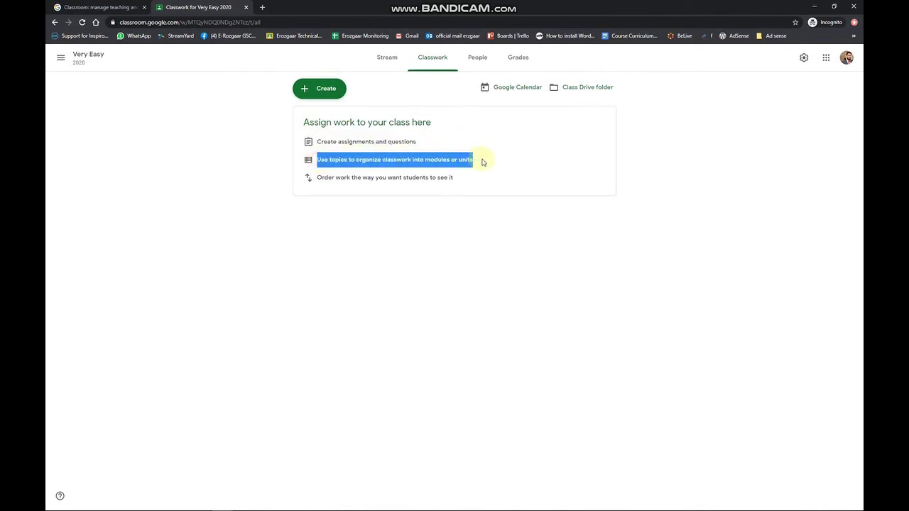
pyautogui.moveTo(317, 177); pyautogui.dragTo(462, 183)
pyautogui.click(313, 89)
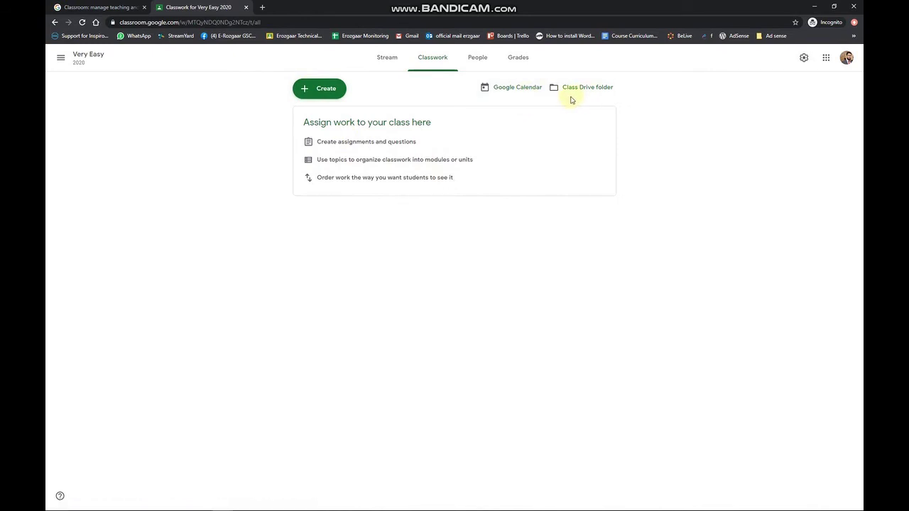
# Step: Open and close the class Drive folder, then bring up the Create menu
pyautogui.click(592, 88)
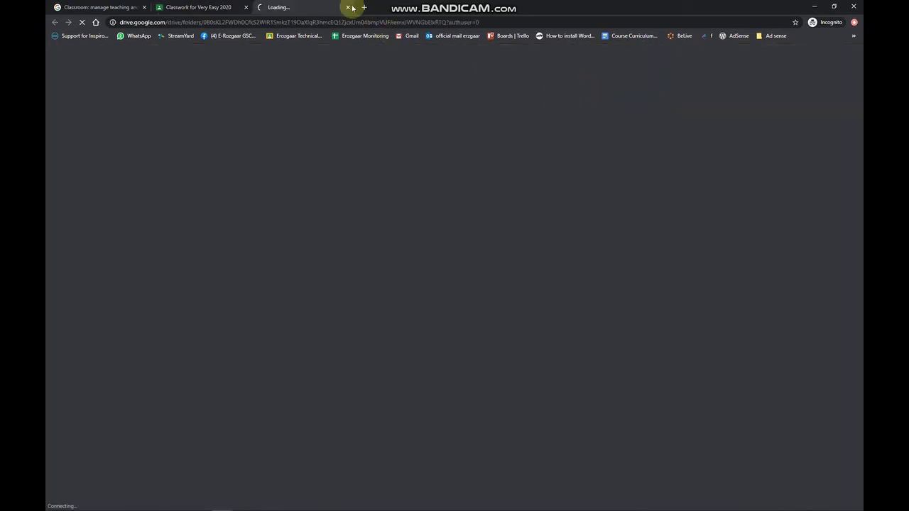
pyautogui.click(349, 7)
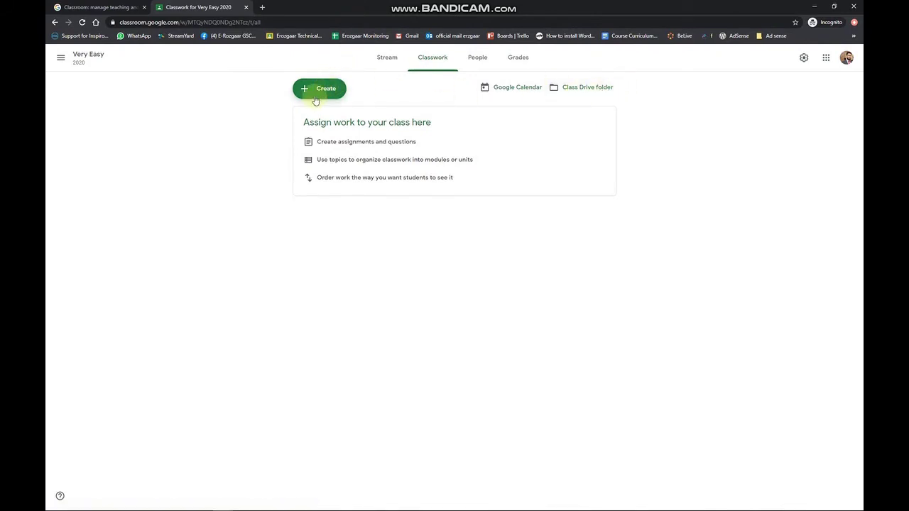
pyautogui.click(311, 92)
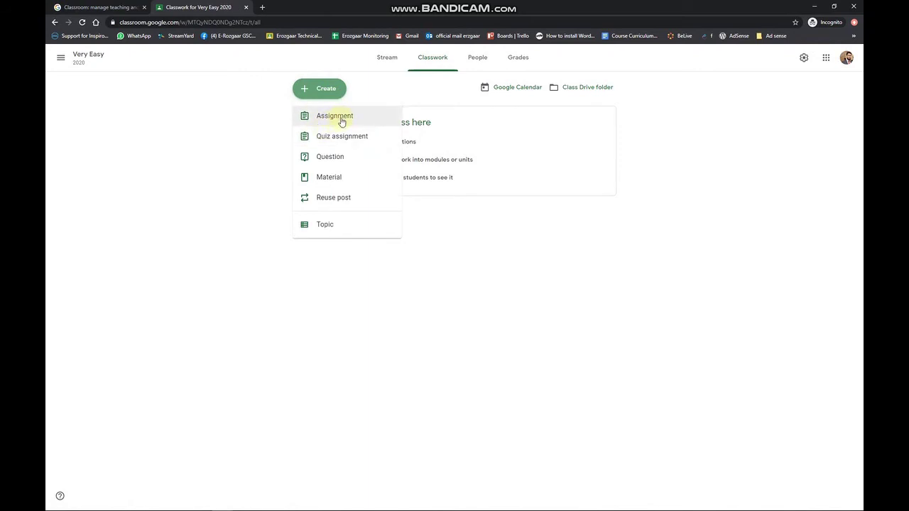
# Step: Start a new assignment titled 'how to use photoshop' with instructions asking for photoshop tutorial links
pyautogui.click(341, 121)
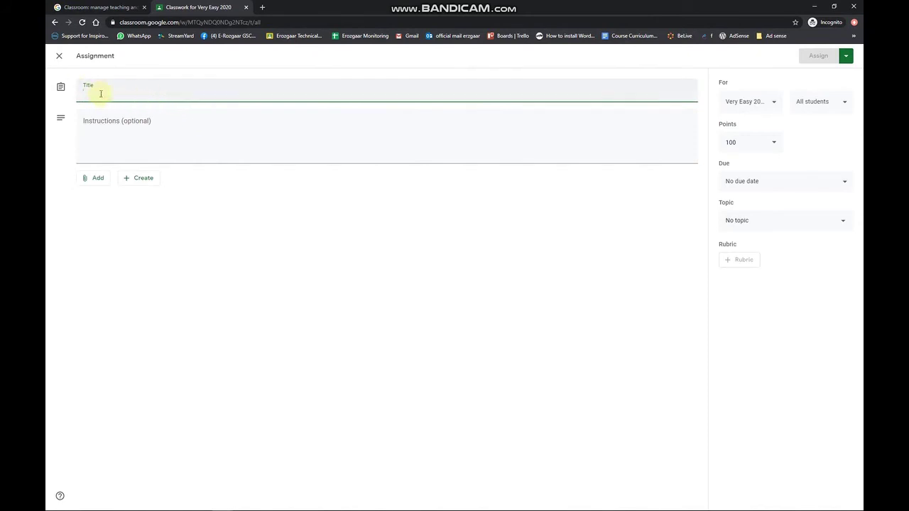
pyautogui.write('how to use photoshop')
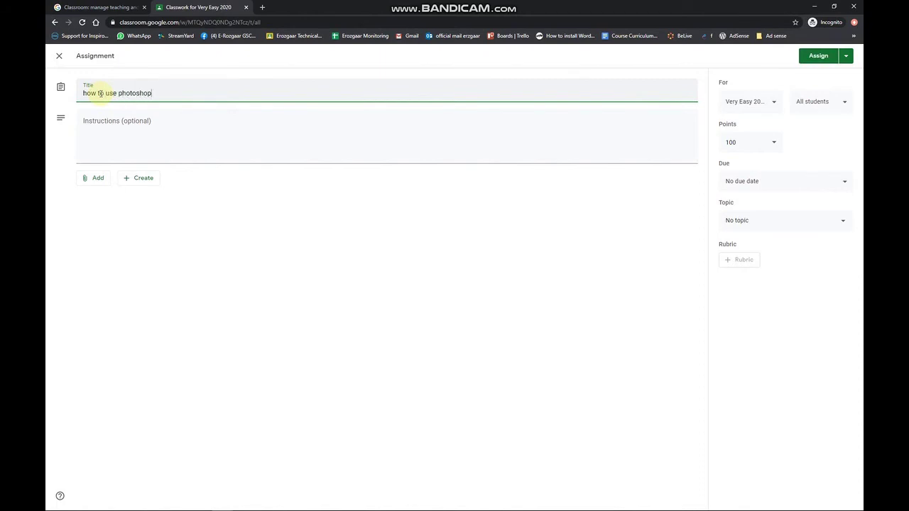
pyautogui.press('Tab')
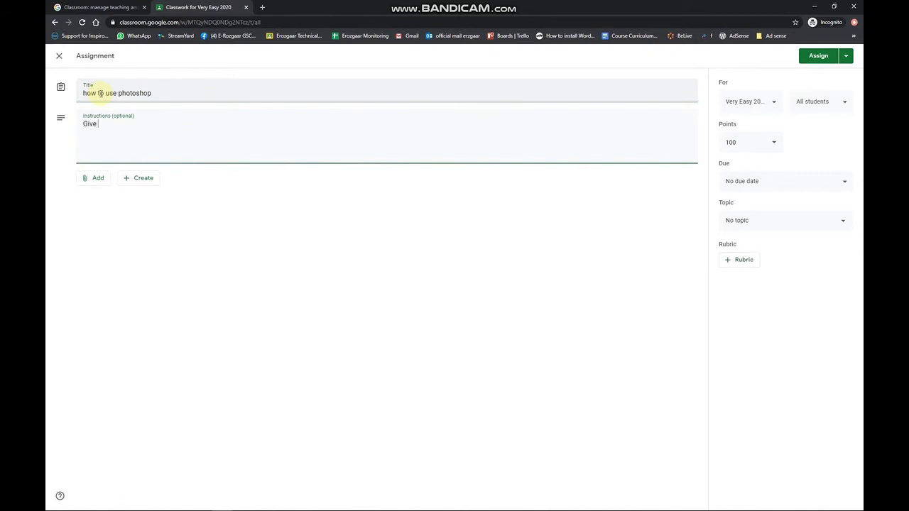
pyautogui.write('Give me a word doc showing us')
pyautogui.hotkey('ctrl', 'a')
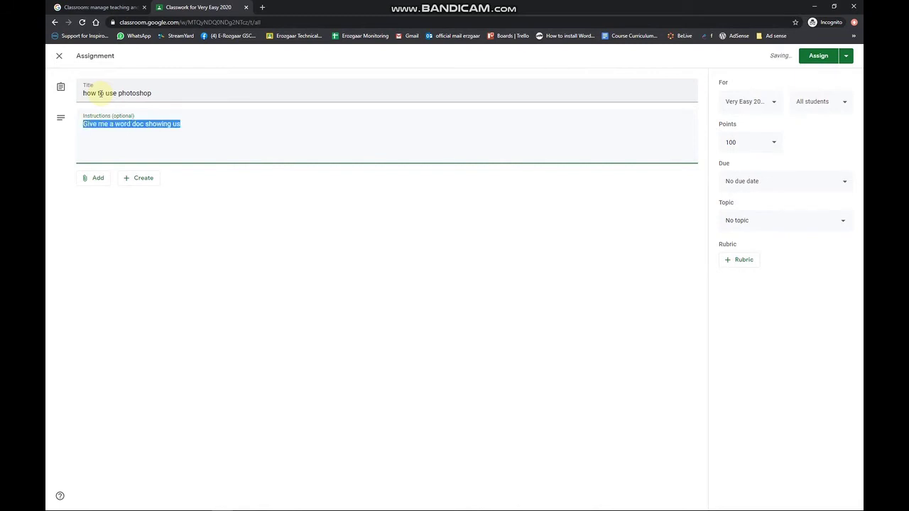
pyautogui.write('Po')
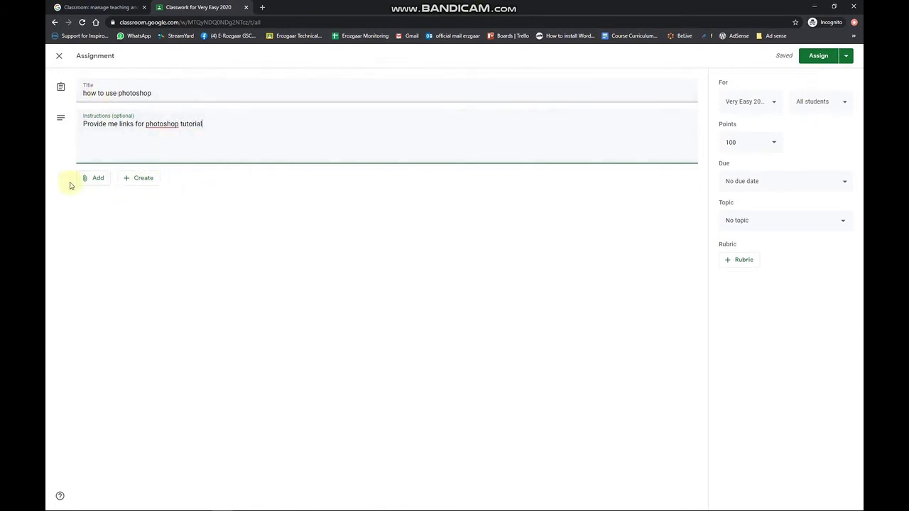
# Step: Preview the Add and Create attachment menus without attaching anything, and set points to 10
pyautogui.click(92, 178)
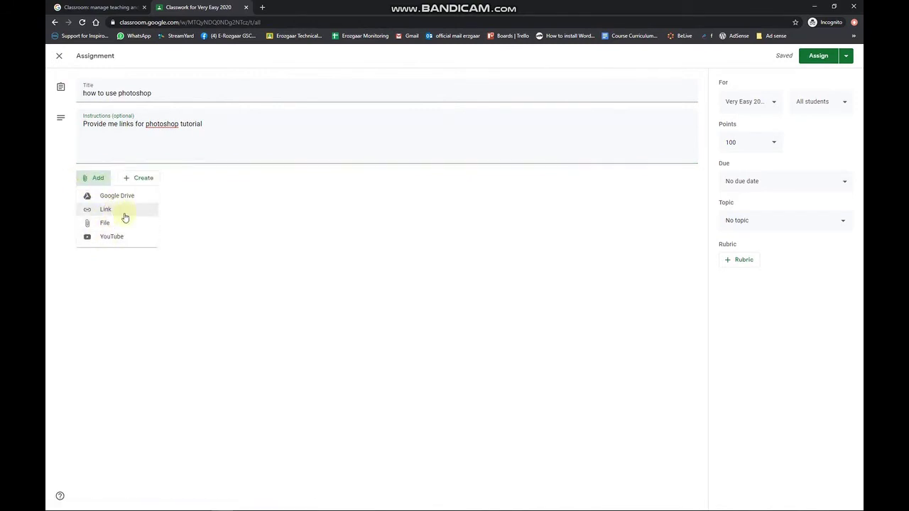
pyautogui.click(145, 179)
pyautogui.click(147, 181)
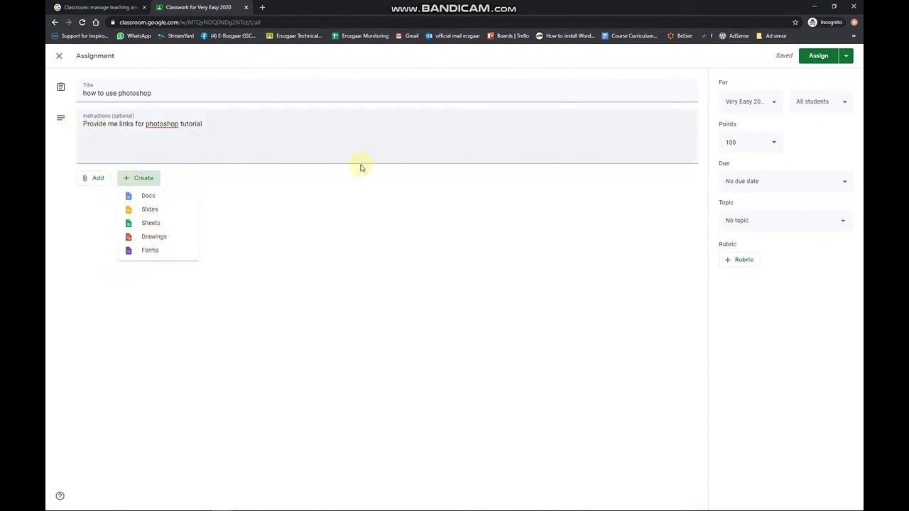
pyautogui.click(369, 259)
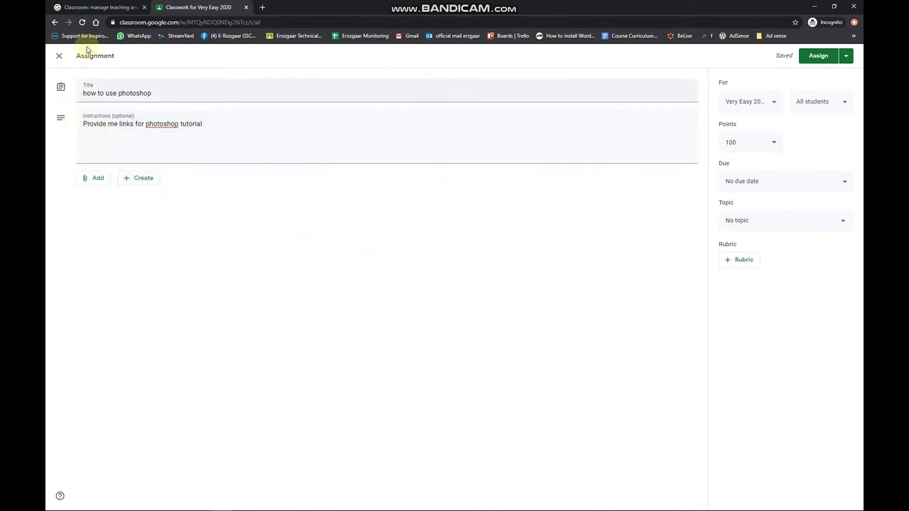
pyautogui.click(752, 142)
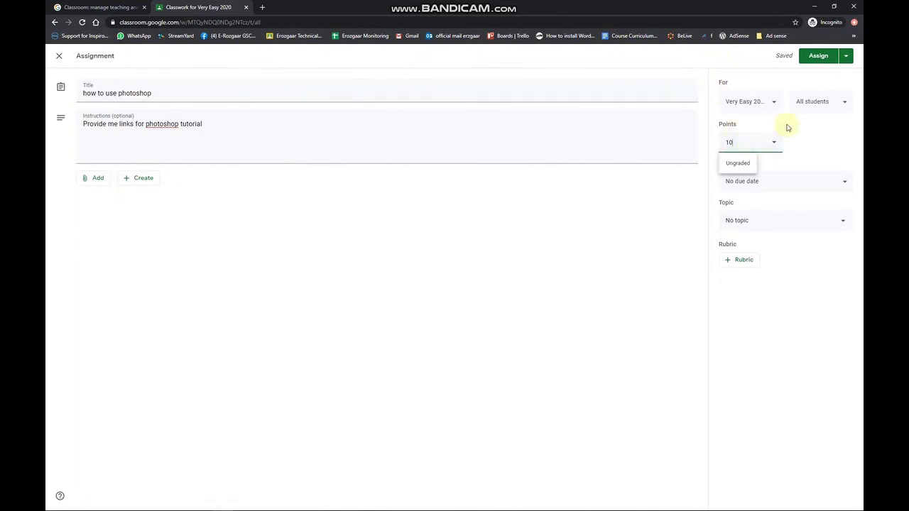
# Step: Set the assignment's due date to August 11 at 11:59 PM
pyautogui.click(806, 158)
pyautogui.click(783, 181)
pyautogui.click(782, 214)
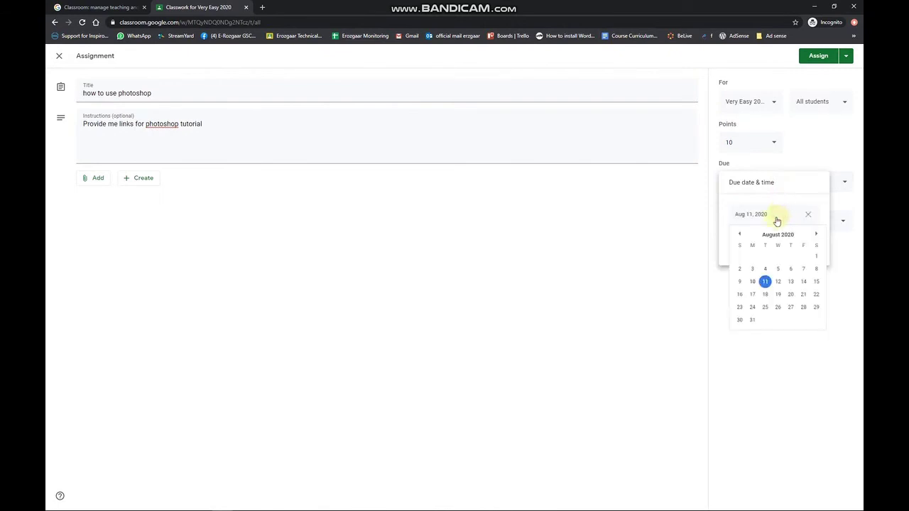
pyautogui.click(763, 282)
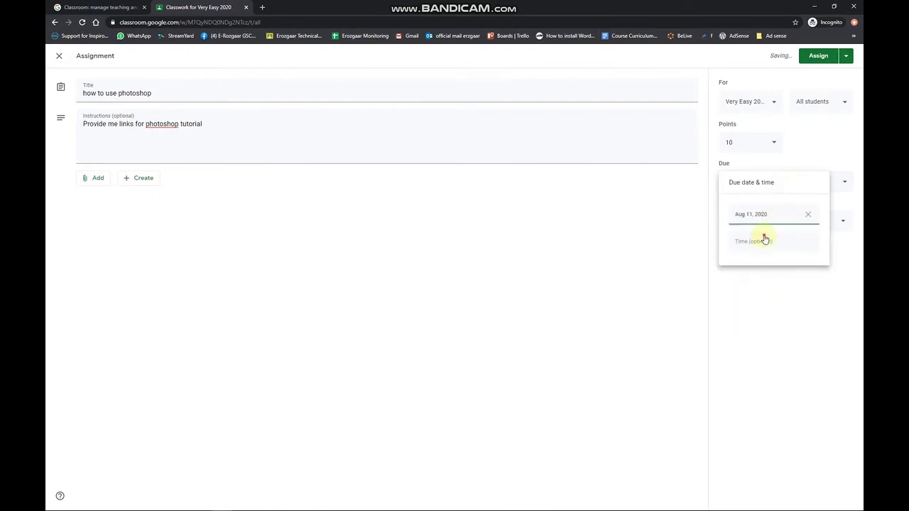
pyautogui.click(760, 242)
pyautogui.click(759, 284)
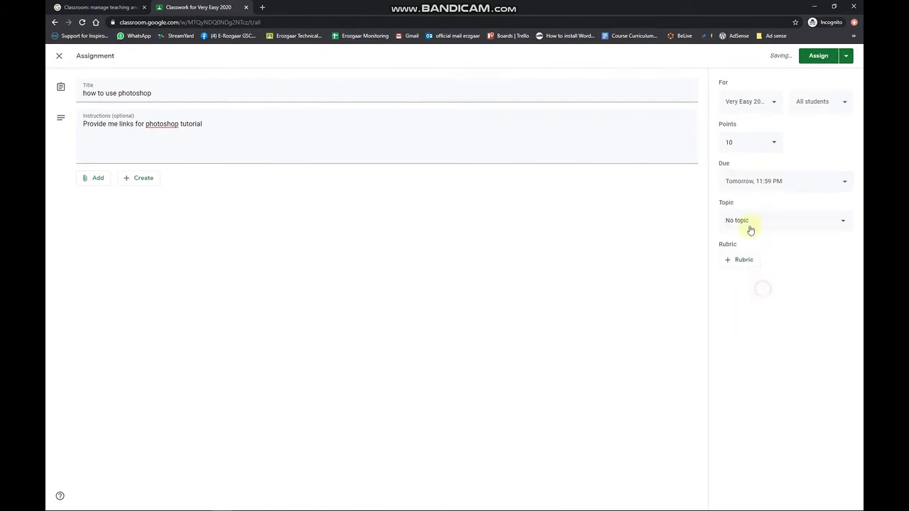
# Step: Put the assignment under a new topic 'designing' and assign it to the class
pyautogui.click(746, 227)
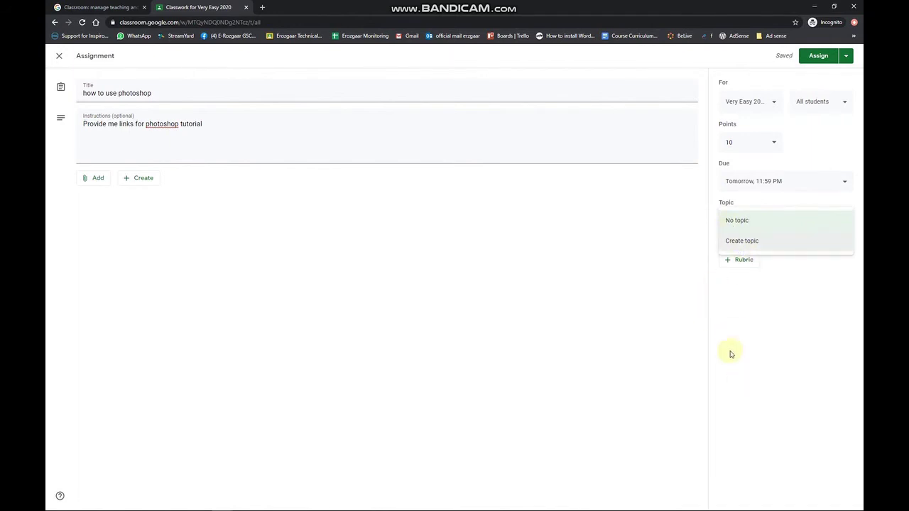
pyautogui.click(763, 243)
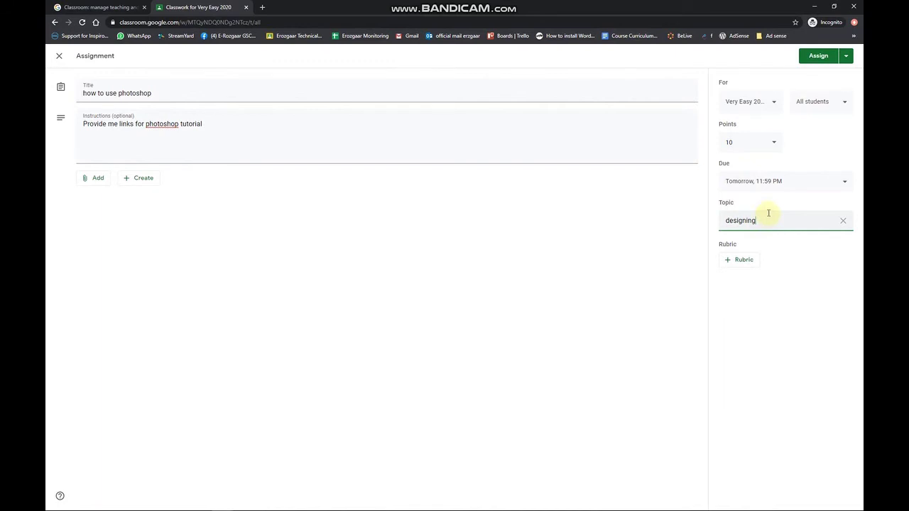
pyautogui.click(820, 56)
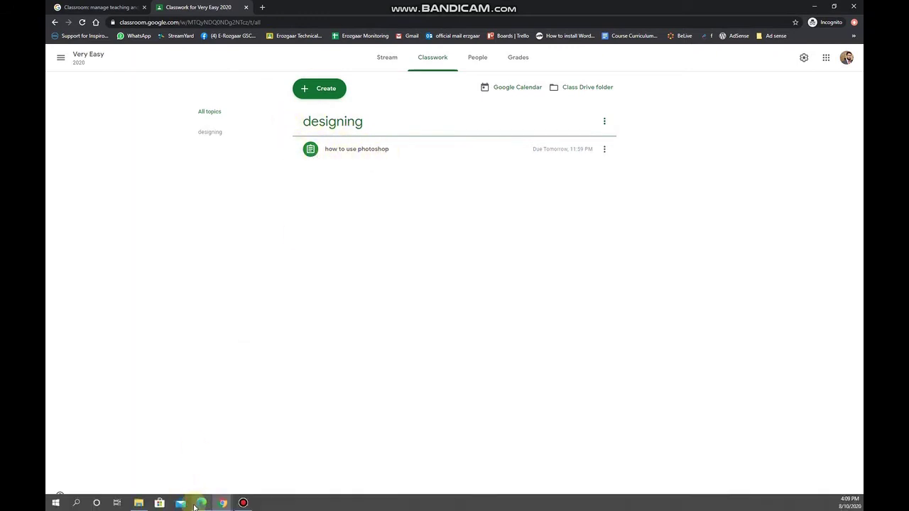
# Step: In the student's Edge window, open the 'how to use photoshop' assignment page and choose to attach a file
pyautogui.click(199, 504)
pyautogui.click(455, 66)
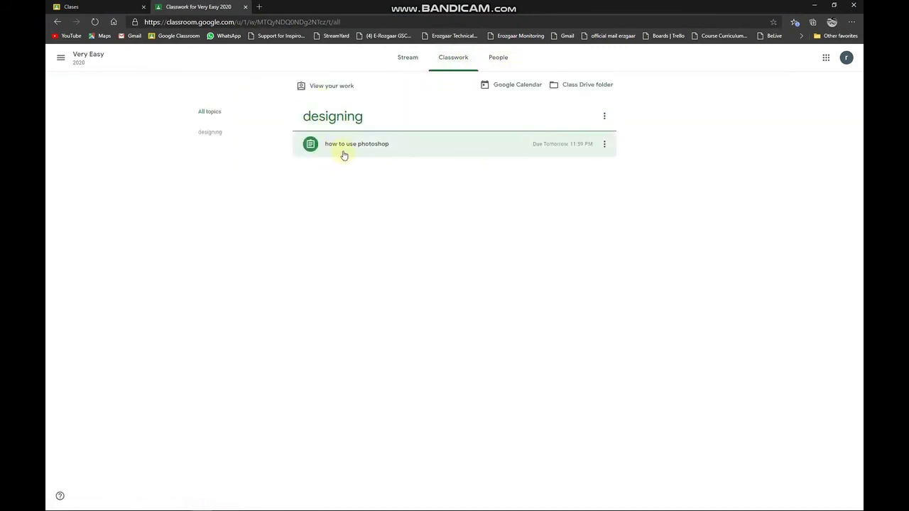
pyautogui.click(464, 144)
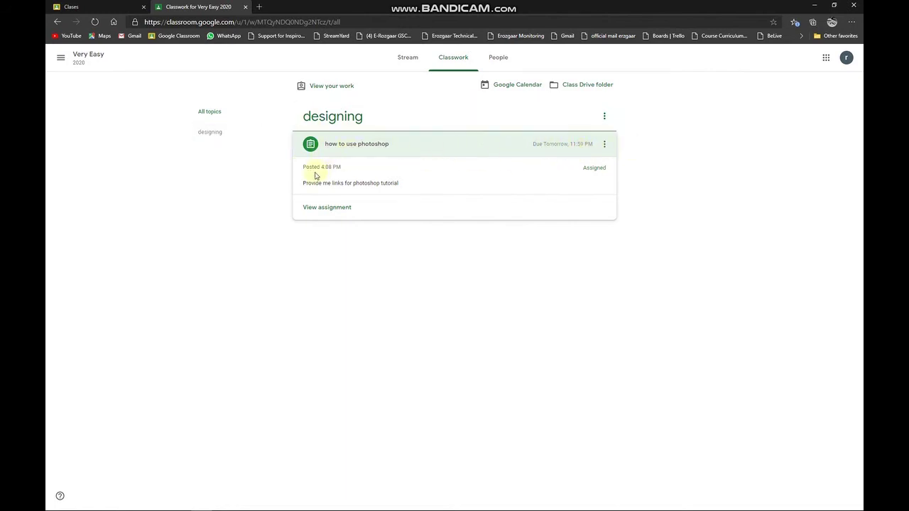
pyautogui.click(334, 207)
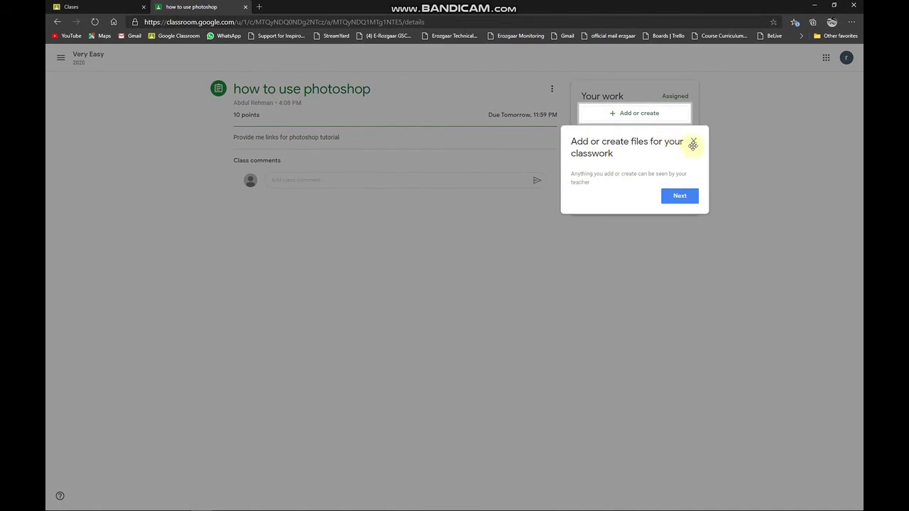
pyautogui.click(694, 141)
pyautogui.click(654, 116)
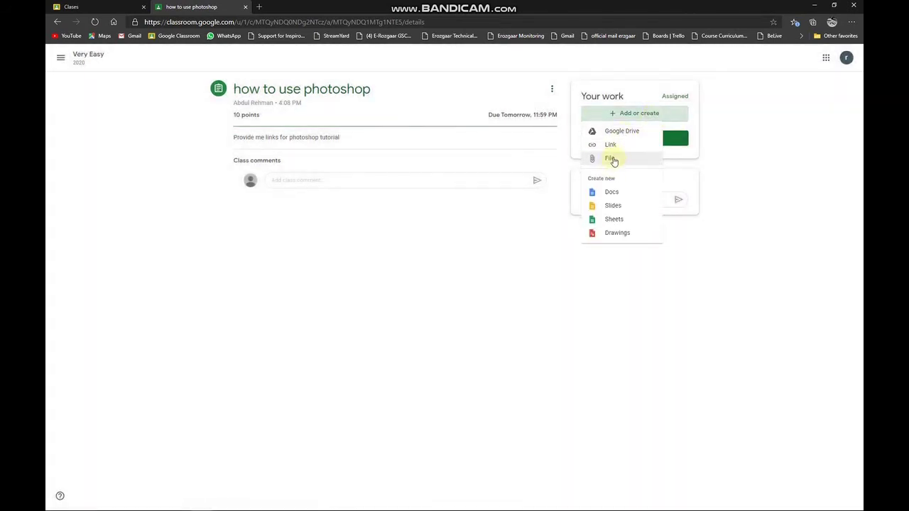
pyautogui.click(615, 159)
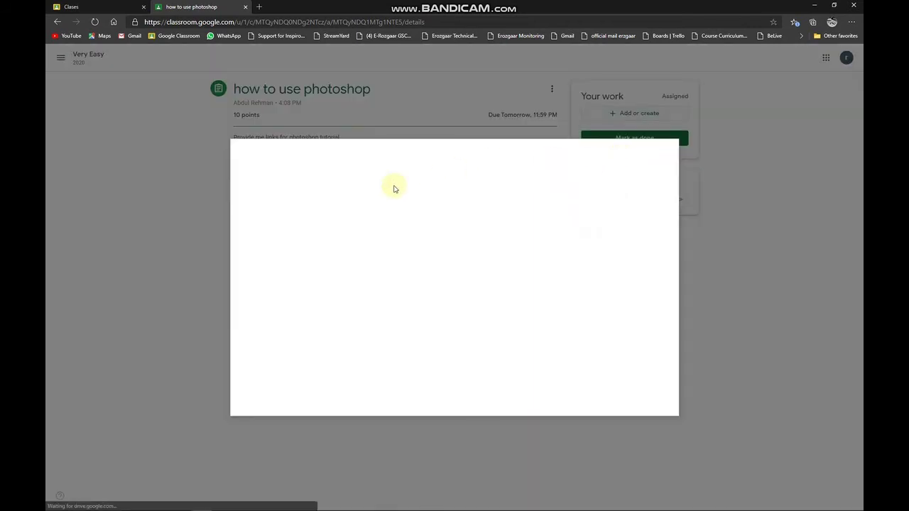
# Step: Upload Screenshot.PNG from the computer as the student's work
pyautogui.click(301, 180)
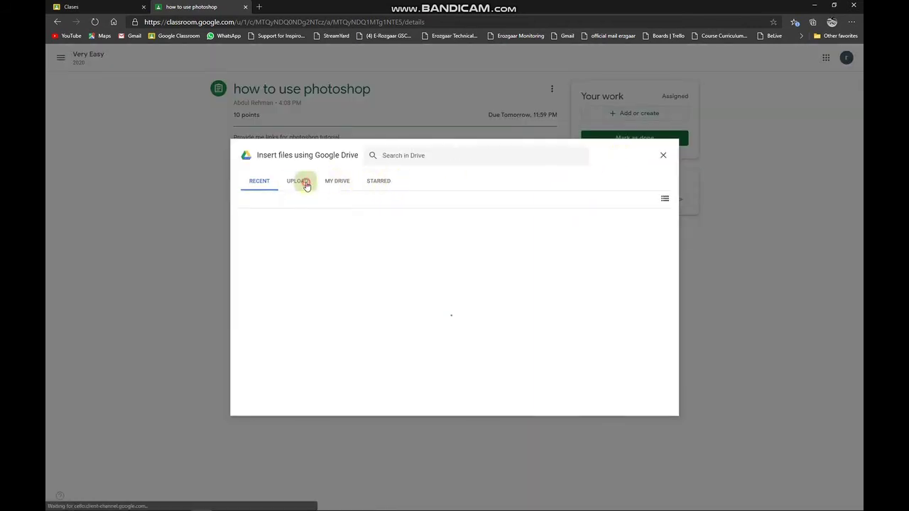
pyautogui.click(455, 330)
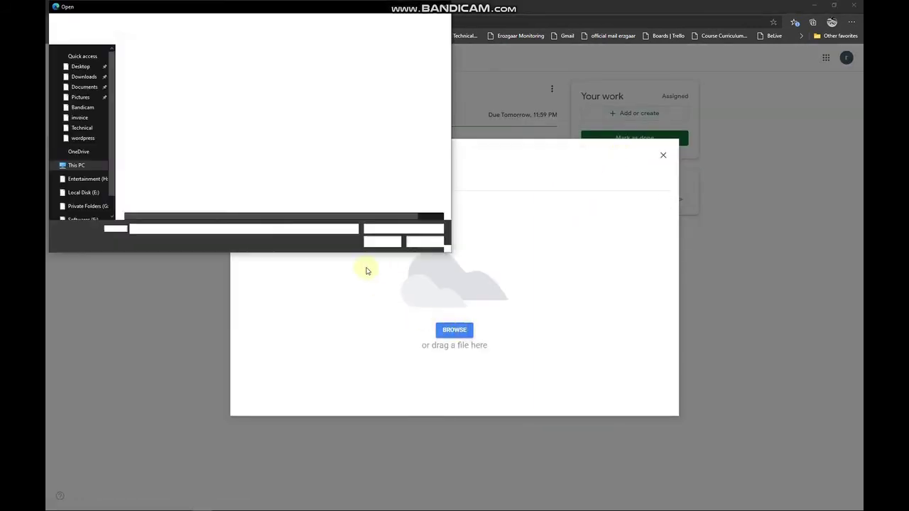
pyautogui.click(157, 116)
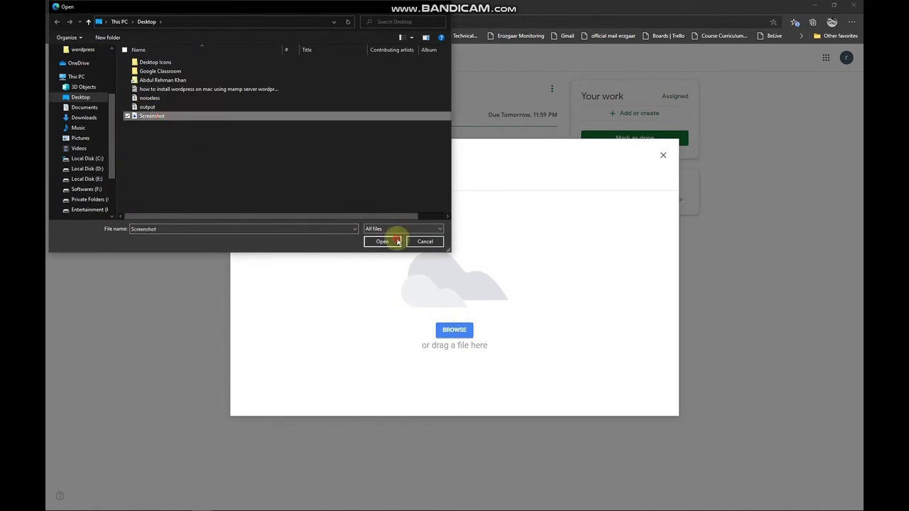
pyautogui.click(394, 242)
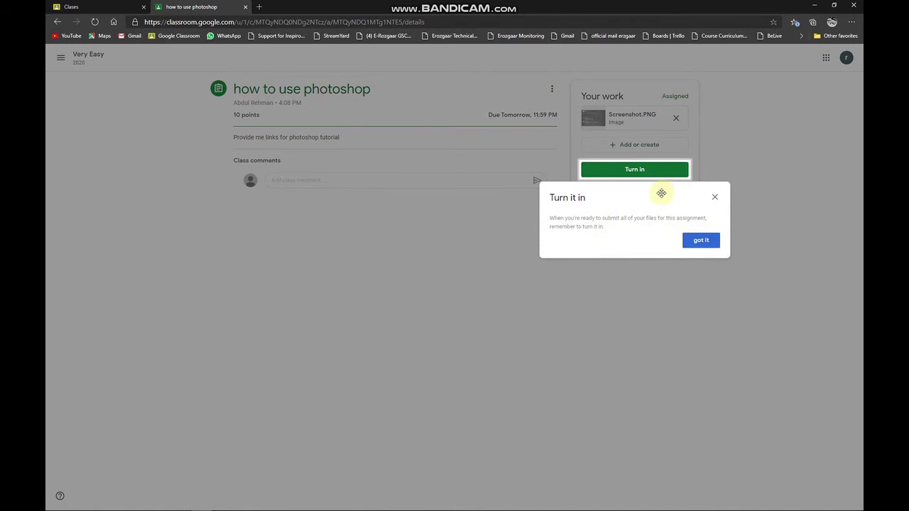
# Step: Turn in the assignment with the attached screenshot and confirm
pyautogui.click(702, 241)
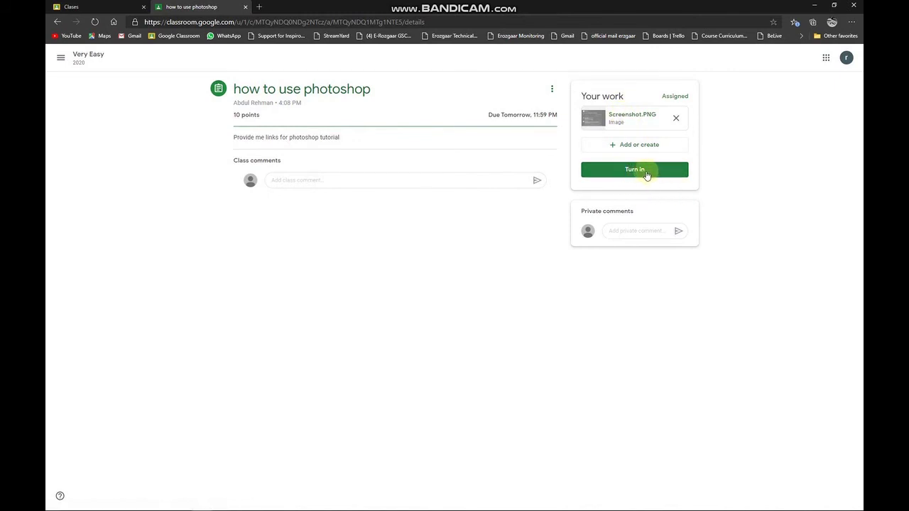
pyautogui.click(646, 171)
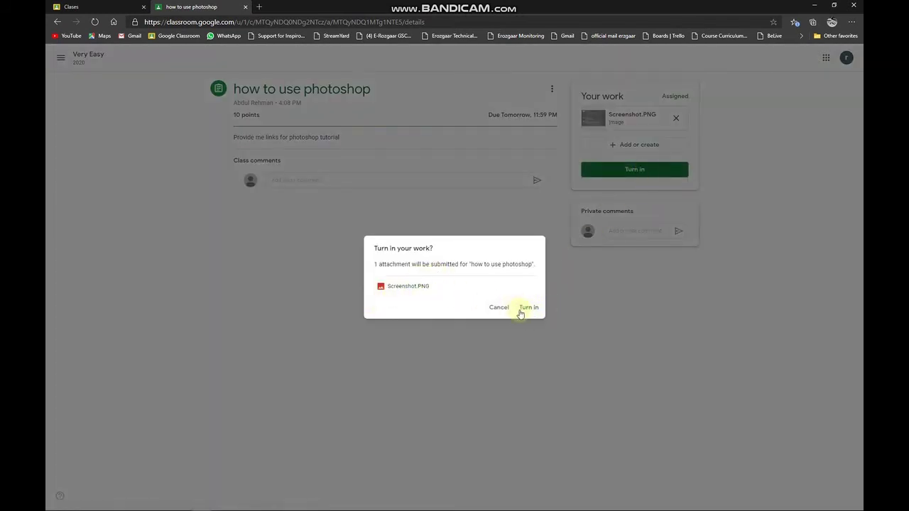
pyautogui.click(532, 309)
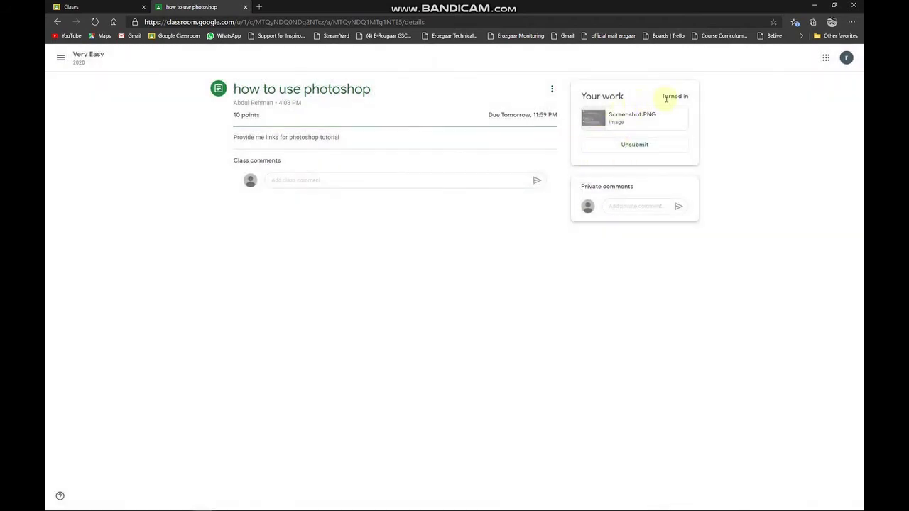
# Step: Write the class comment 'sir kindly provide more details in this assignment' and send it
pyautogui.tripleClick(660, 97)
pyautogui.click(660, 99)
pyautogui.click(654, 96)
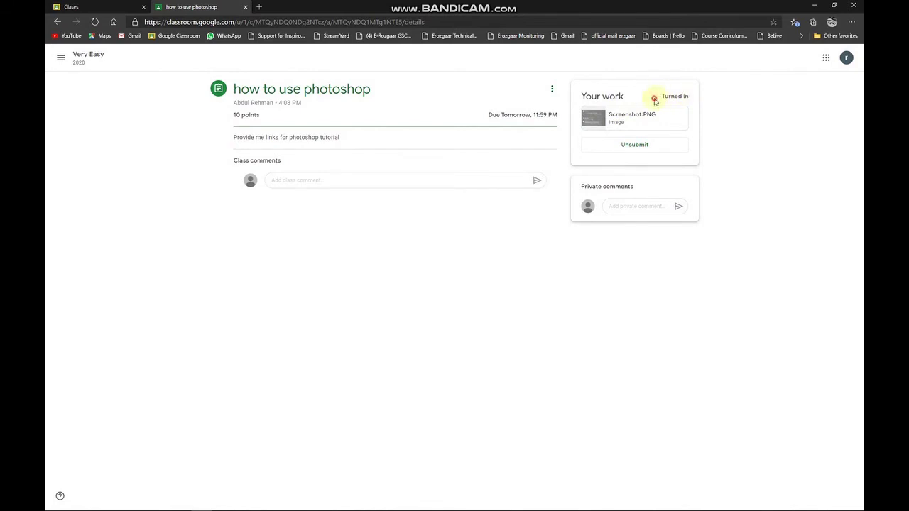
pyautogui.moveTo(653, 95); pyautogui.dragTo(716, 106)
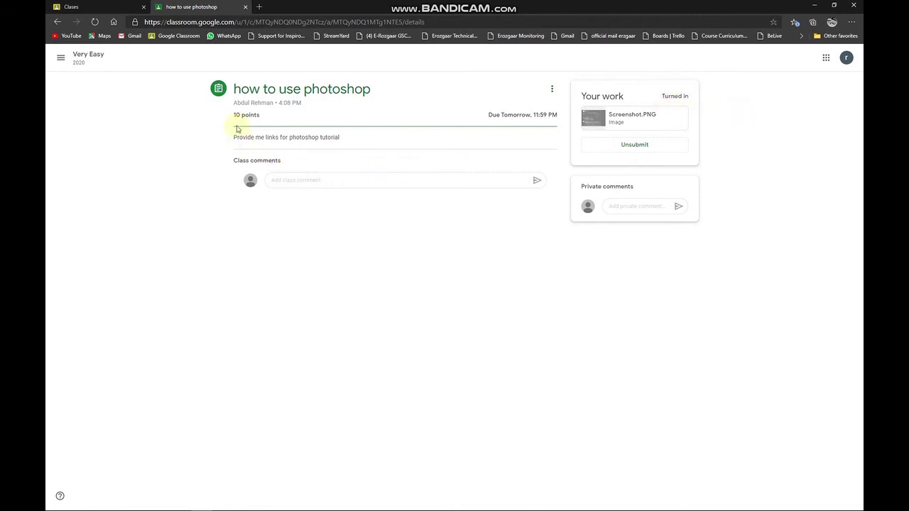
pyautogui.moveTo(232, 84); pyautogui.dragTo(416, 92)
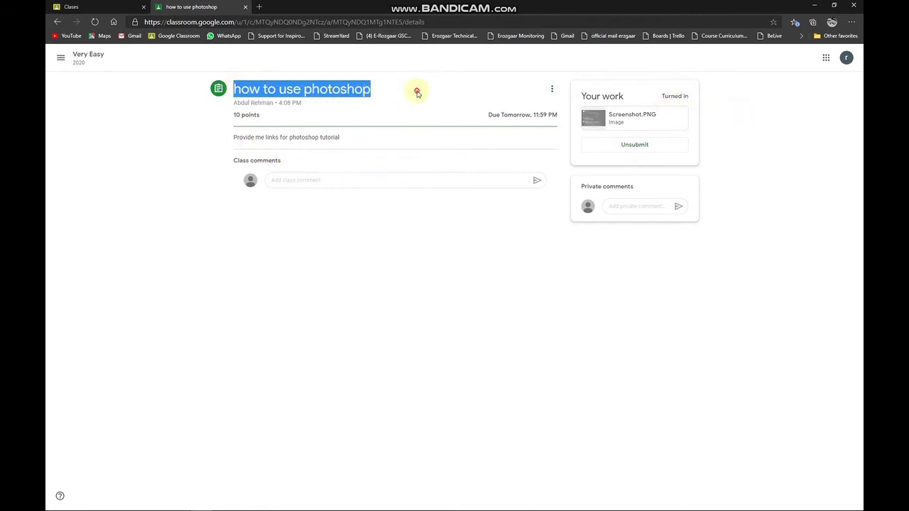
pyautogui.click(361, 179)
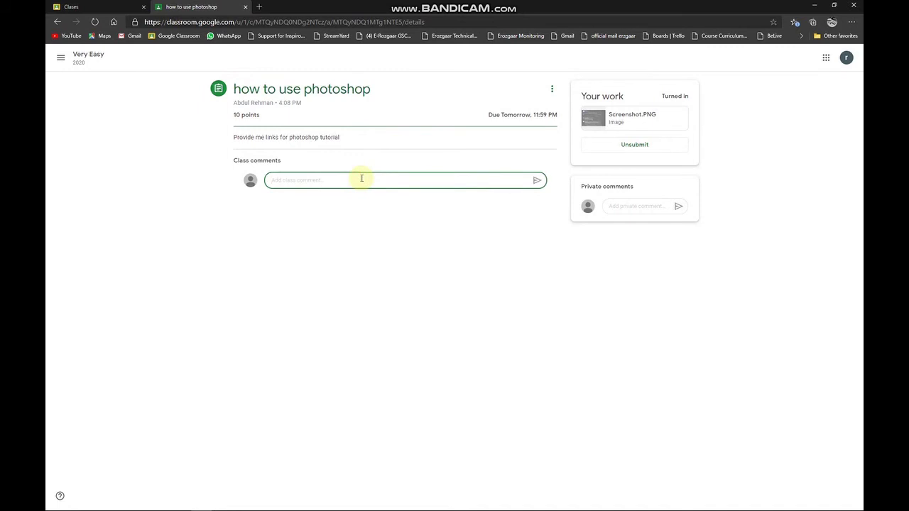
pyautogui.write('sir')
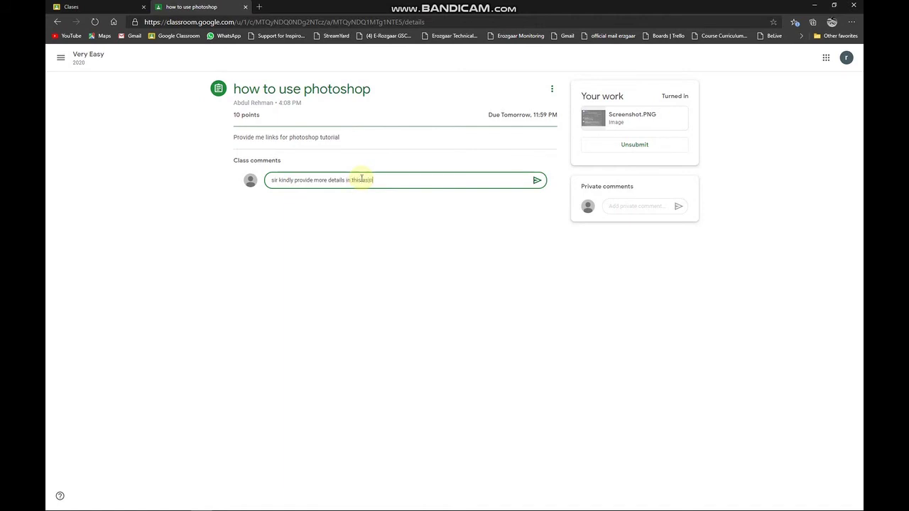
pyautogui.write('ent')
pyautogui.press('Return')
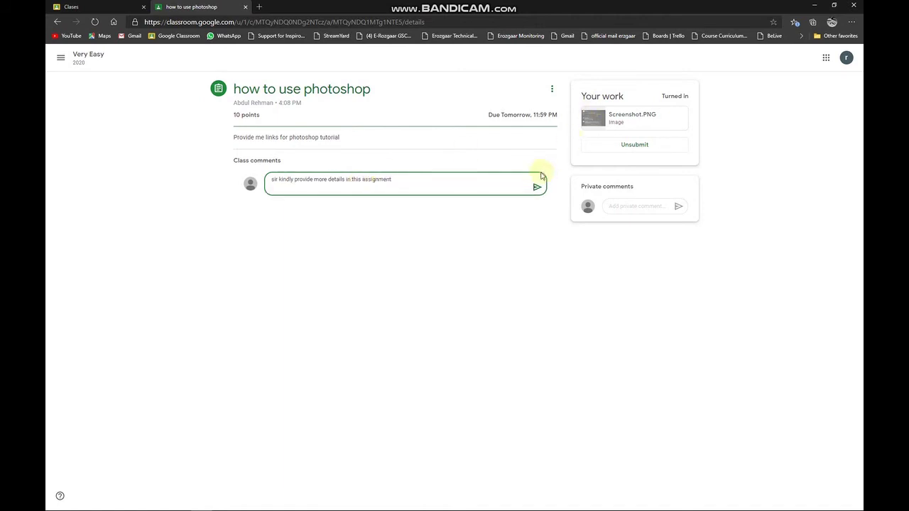
pyautogui.click(536, 186)
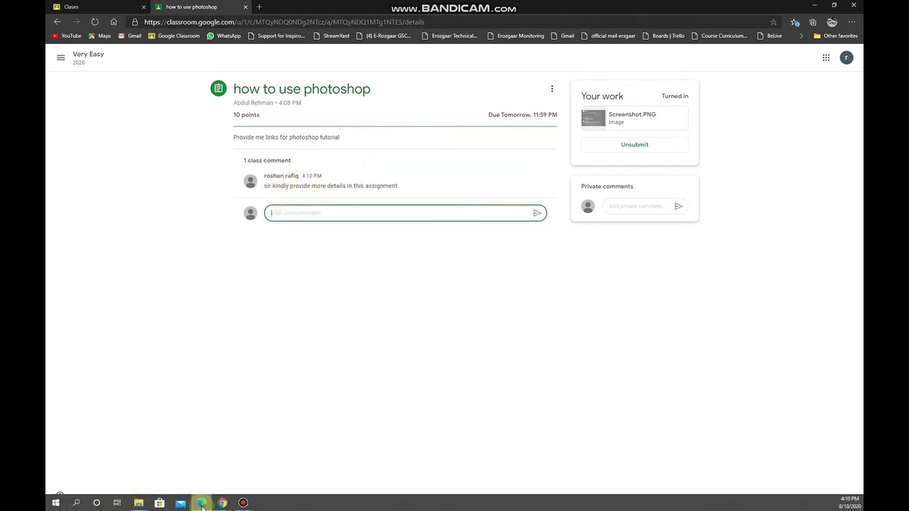
# Step: As the teacher, review the assignment's student work and the student's turned-in submission
pyautogui.click(203, 503)
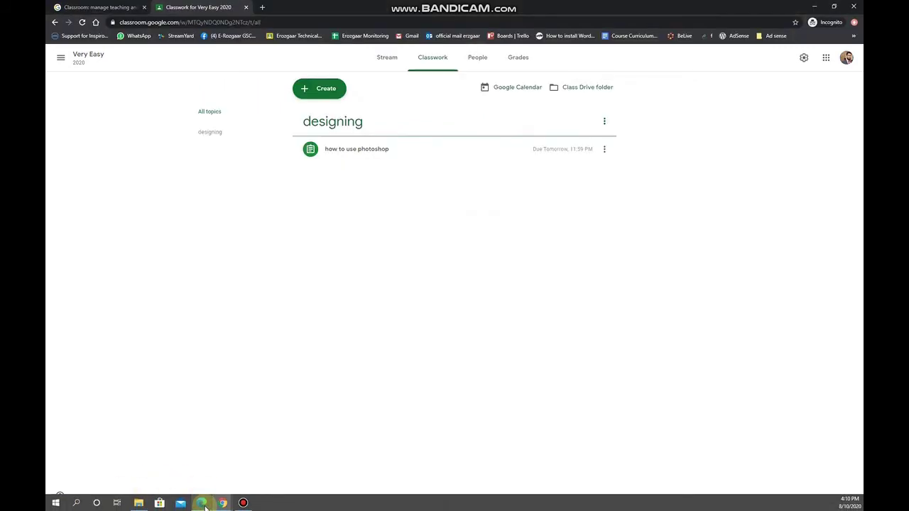
pyautogui.click(376, 153)
pyautogui.click(336, 236)
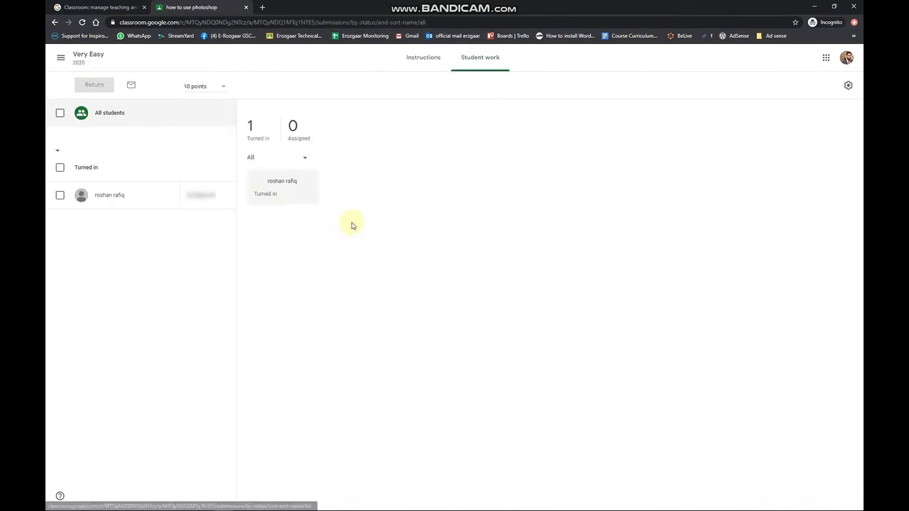
pyautogui.click(139, 197)
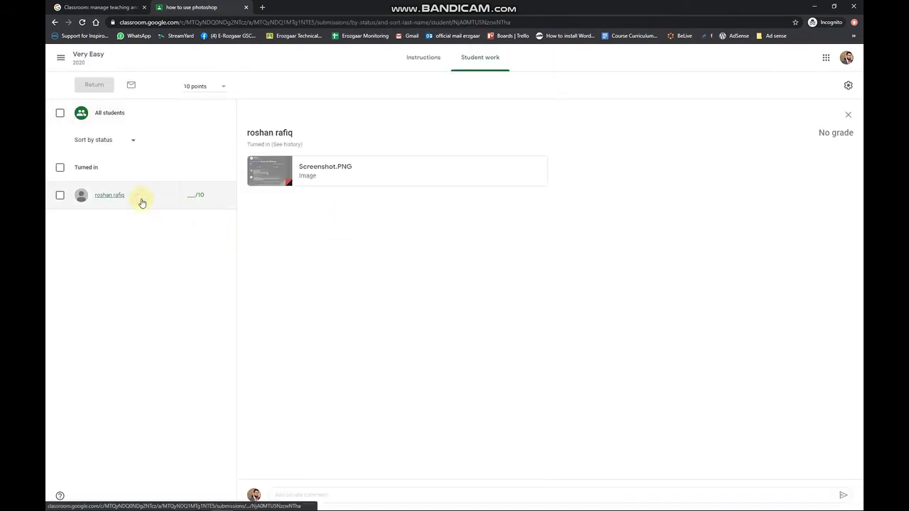
pyautogui.click(417, 57)
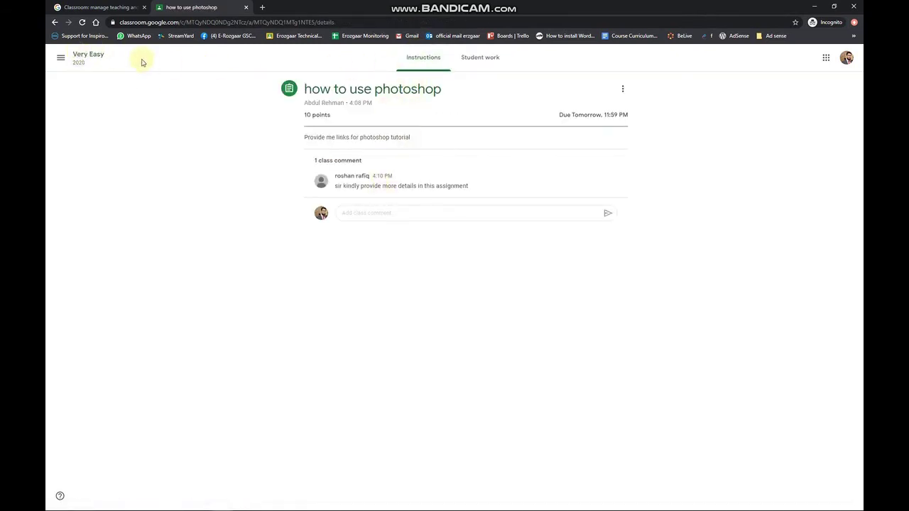
# Step: Reply 'ok I will provide it soon' to the student's class comment on the assignment
pyautogui.click(90, 60)
pyautogui.click(436, 63)
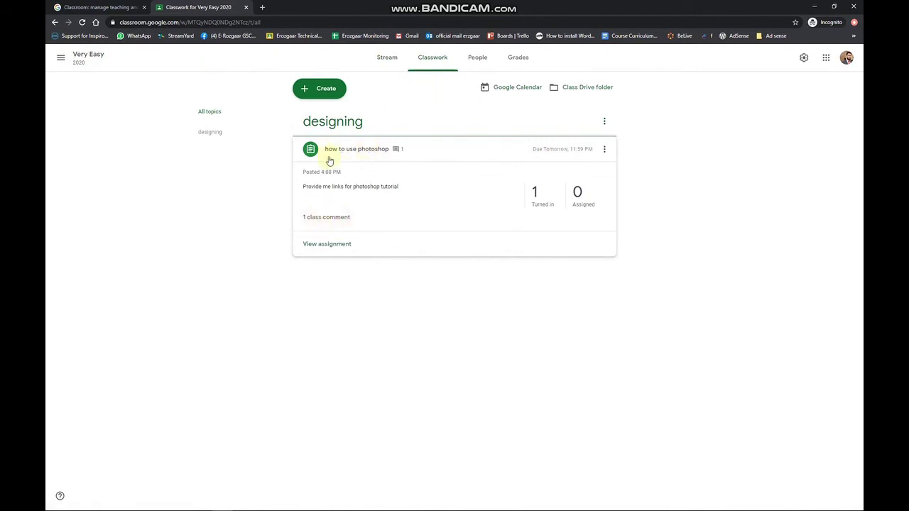
pyautogui.click(344, 149)
pyautogui.click(344, 149)
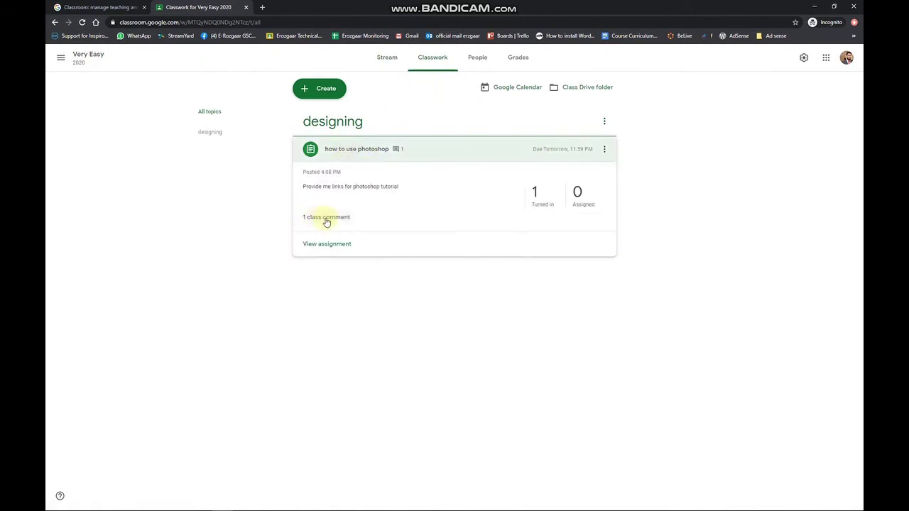
pyautogui.click(330, 219)
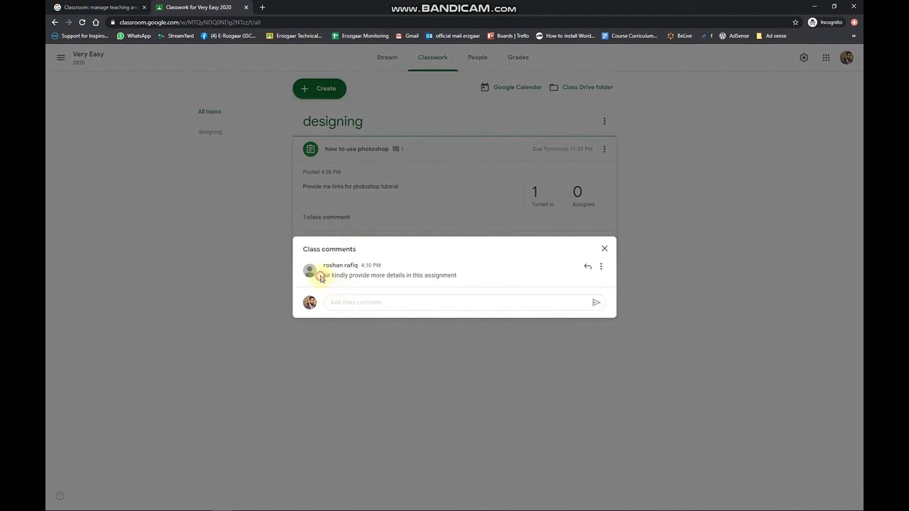
pyautogui.moveTo(321, 277); pyautogui.dragTo(452, 276)
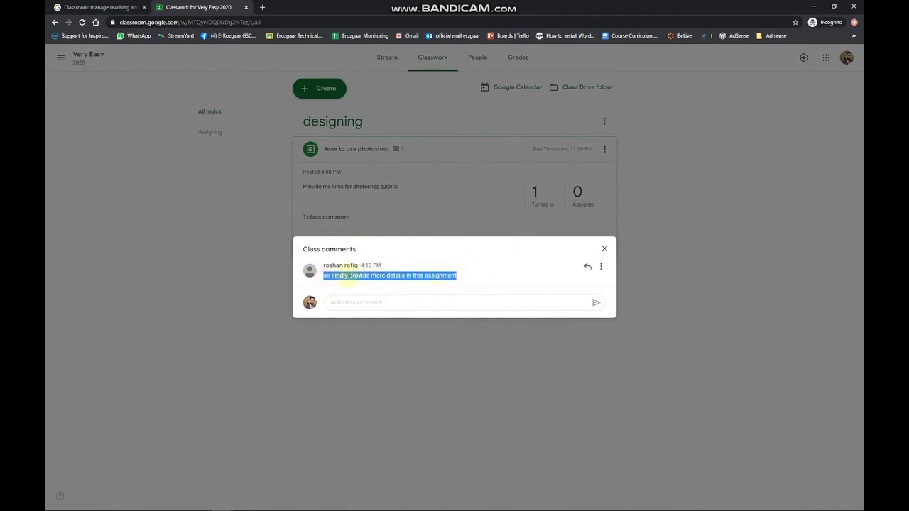
pyautogui.click(387, 301)
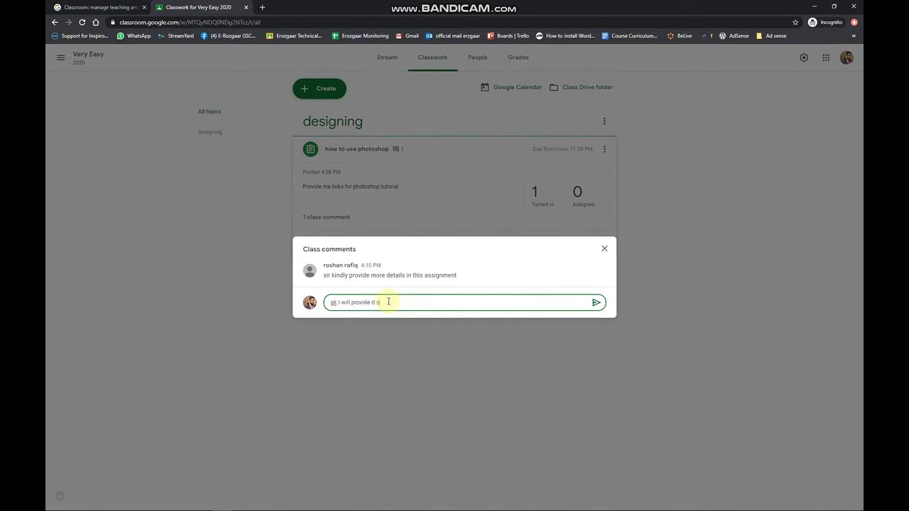
pyautogui.click(597, 303)
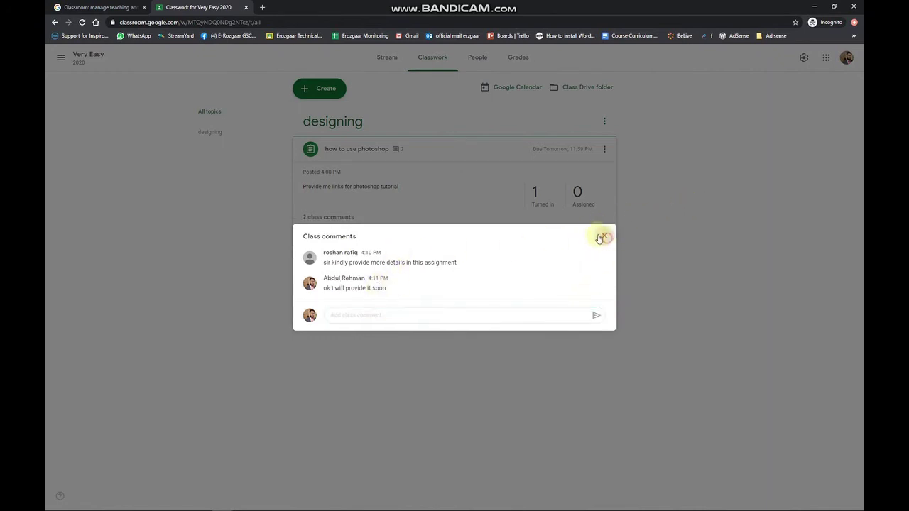
pyautogui.click(604, 235)
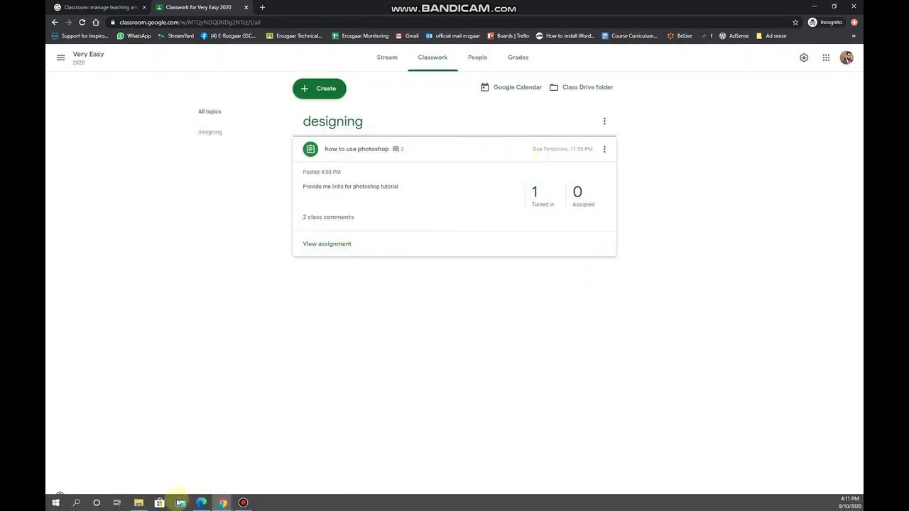
# Step: In the student's Edge window, open Very Easy's Classwork tab showing the turned-in photoshop assignment
pyautogui.click(139, 503)
pyautogui.click(203, 504)
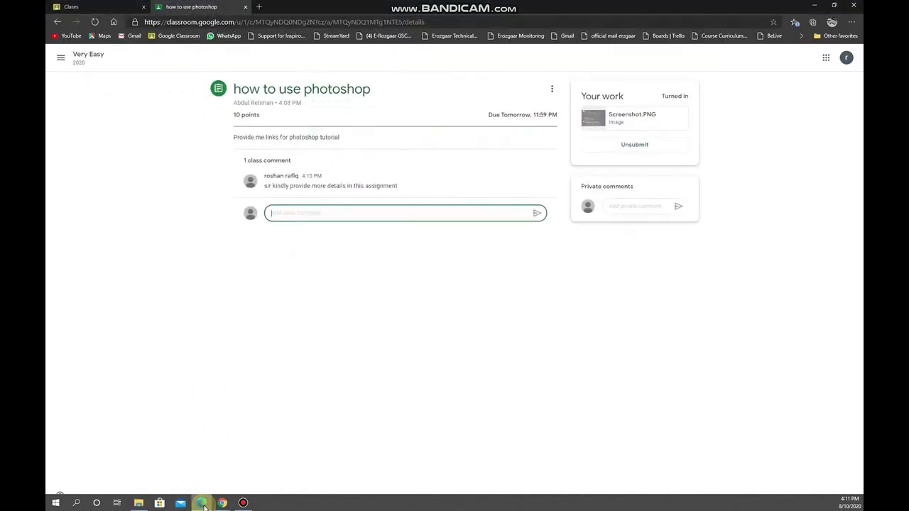
pyautogui.click(140, 503)
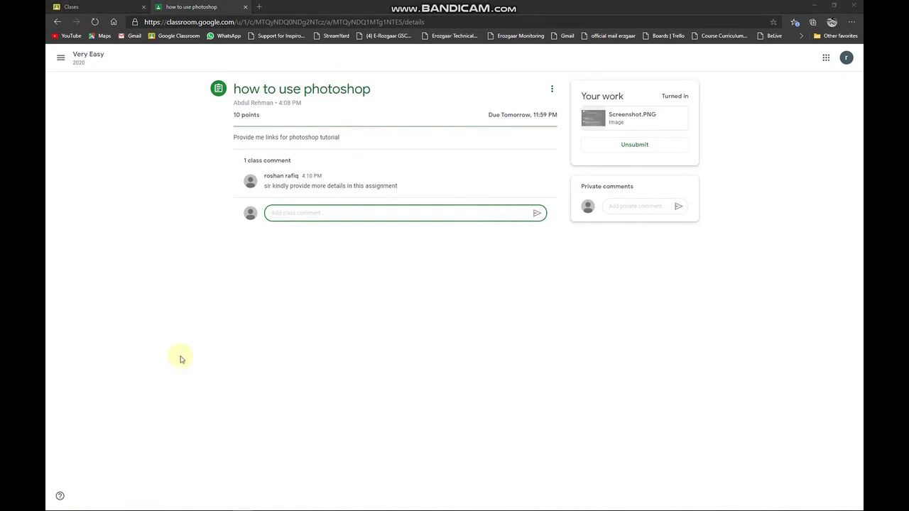
pyautogui.moveTo(213, 509)
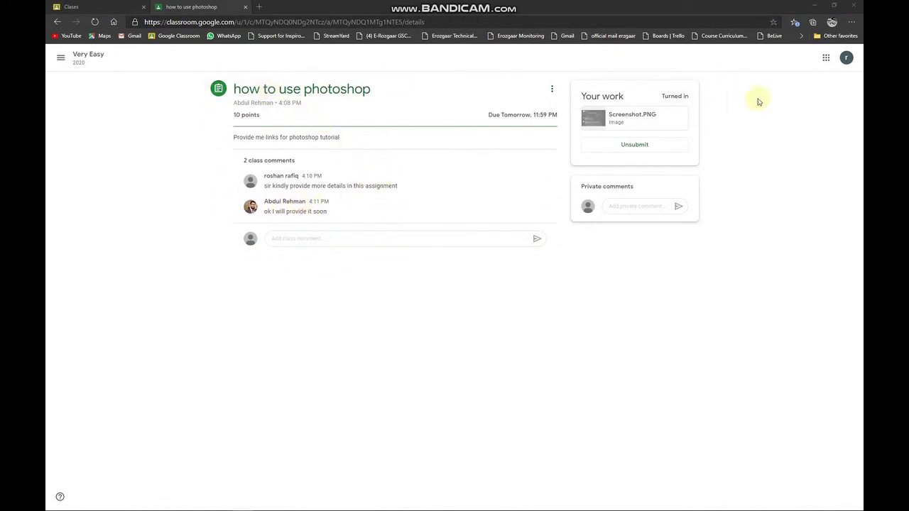
pyautogui.click(82, 56)
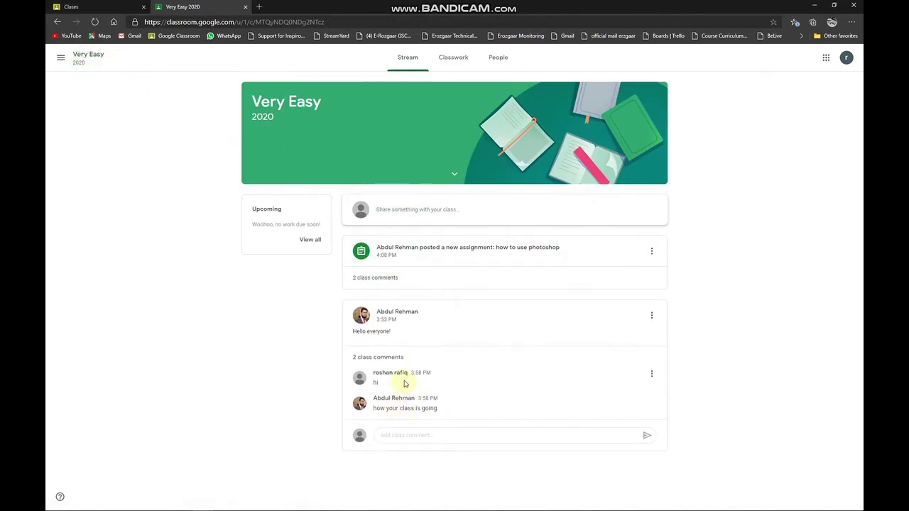
pyautogui.click(454, 62)
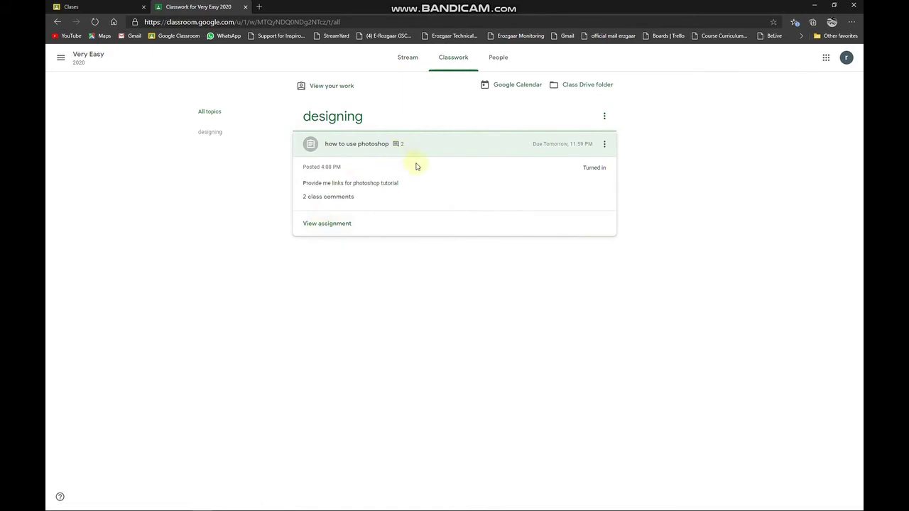
# Step: Open the photoshop assignment's turned-in work and view the submitted Screenshot.PNG
pyautogui.moveTo(171, 500)
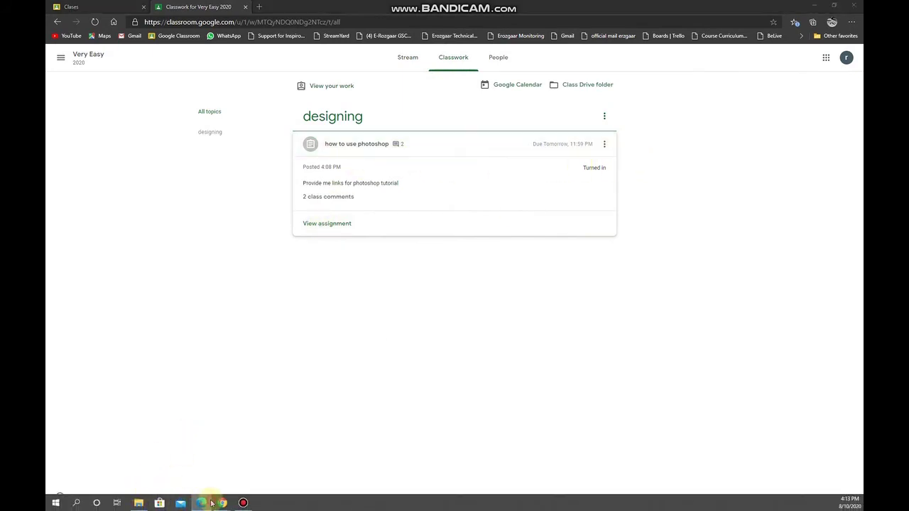
pyautogui.click(221, 503)
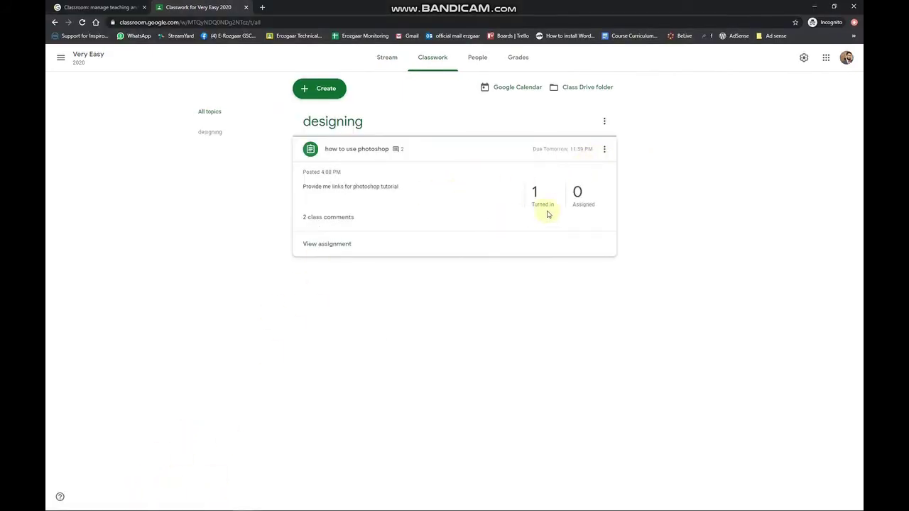
pyautogui.click(355, 148)
pyautogui.click(396, 149)
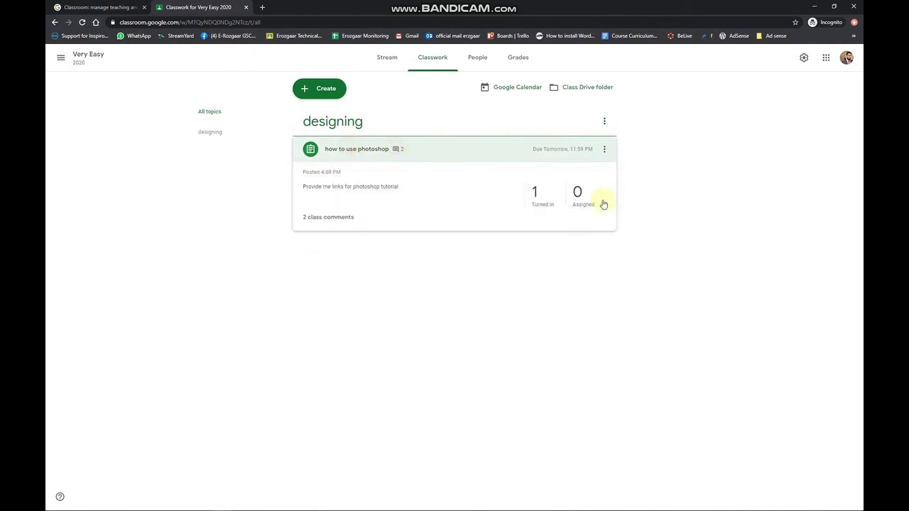
pyautogui.click(535, 197)
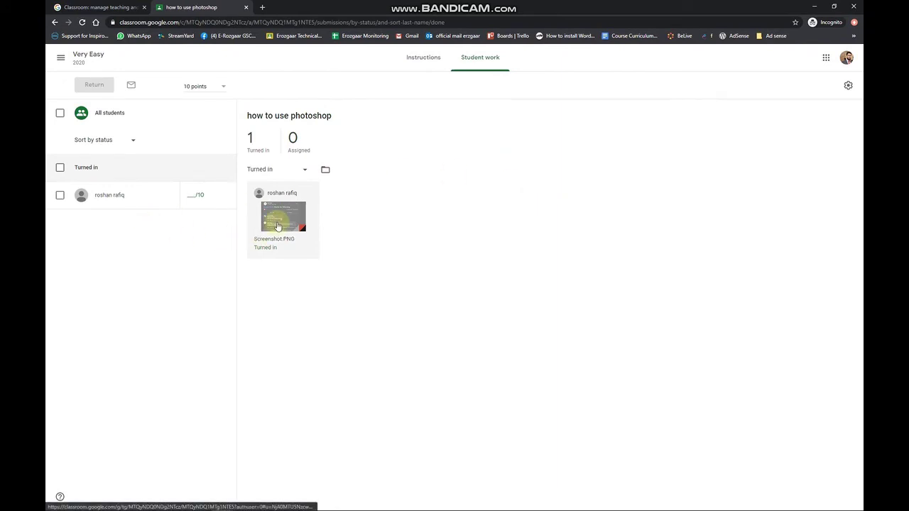
pyautogui.click(278, 226)
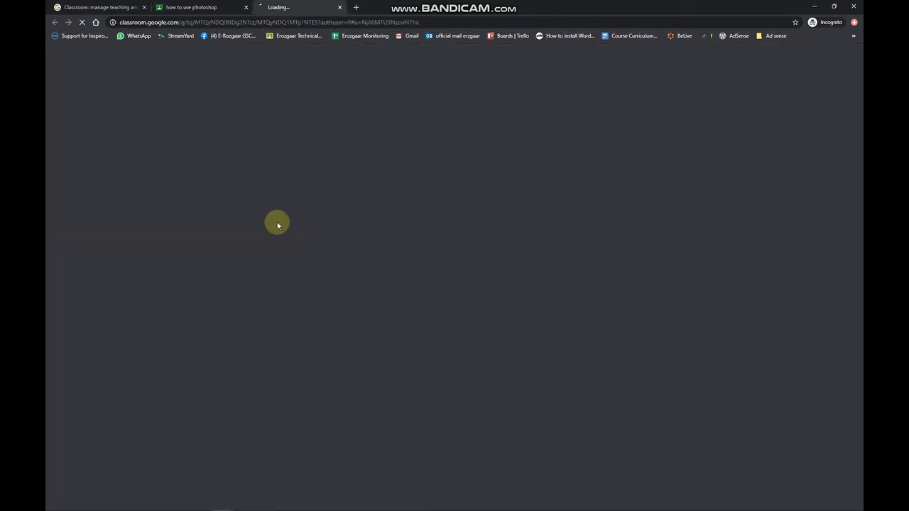
# Step: Open the submission in the grading tab, inspect the screenshot, then close that tab
pyautogui.click(203, 4)
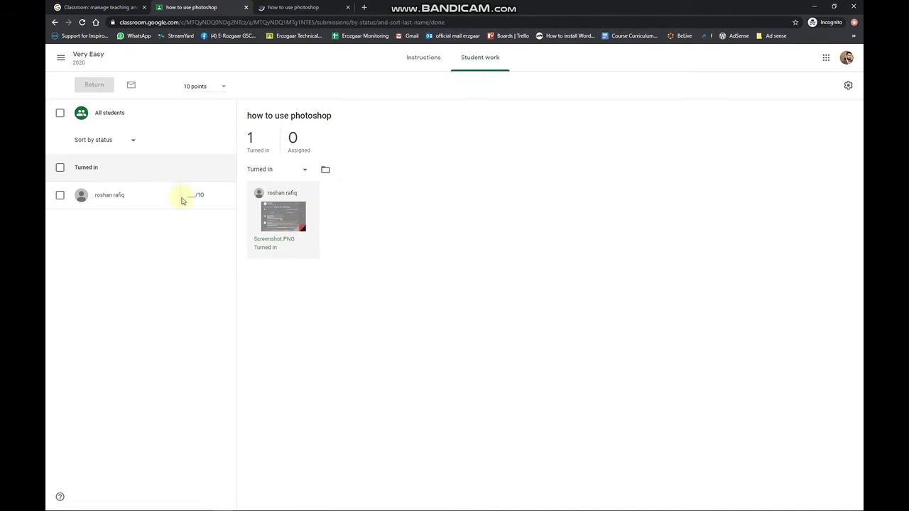
pyautogui.click(330, 7)
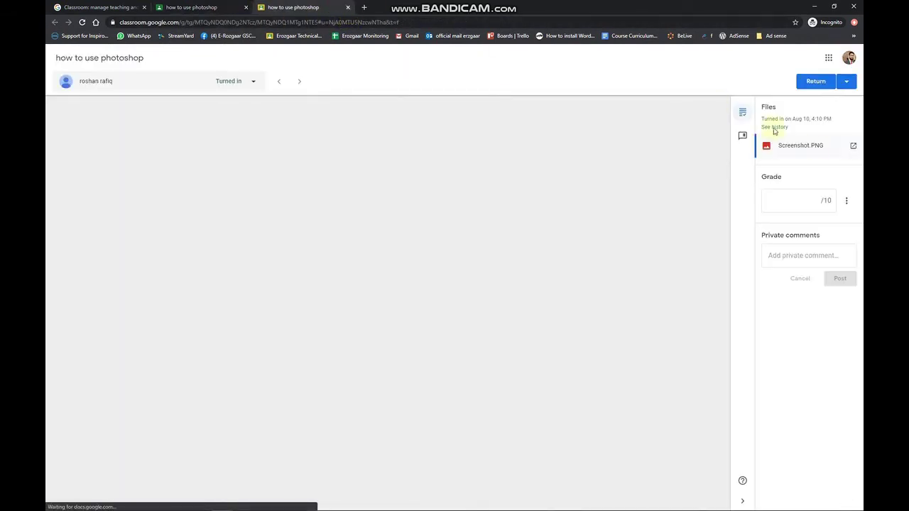
pyautogui.click(802, 201)
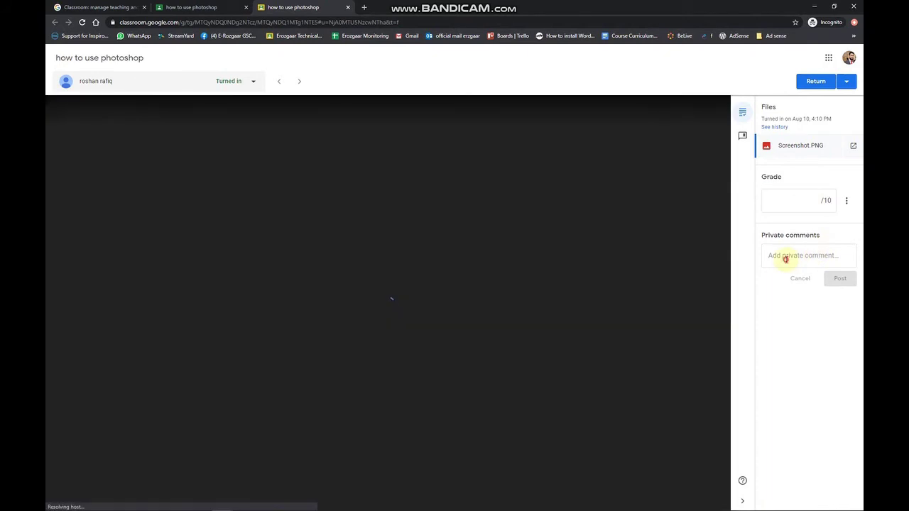
pyautogui.click(789, 258)
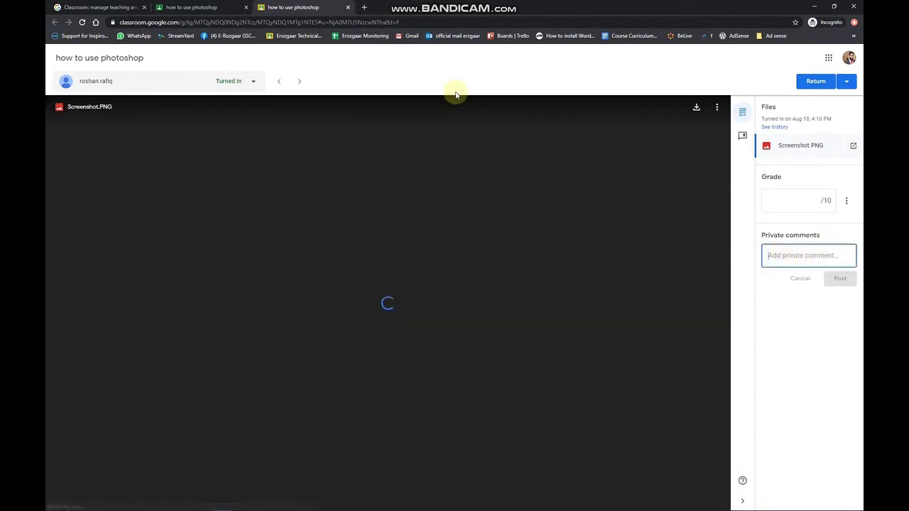
pyautogui.click(348, 9)
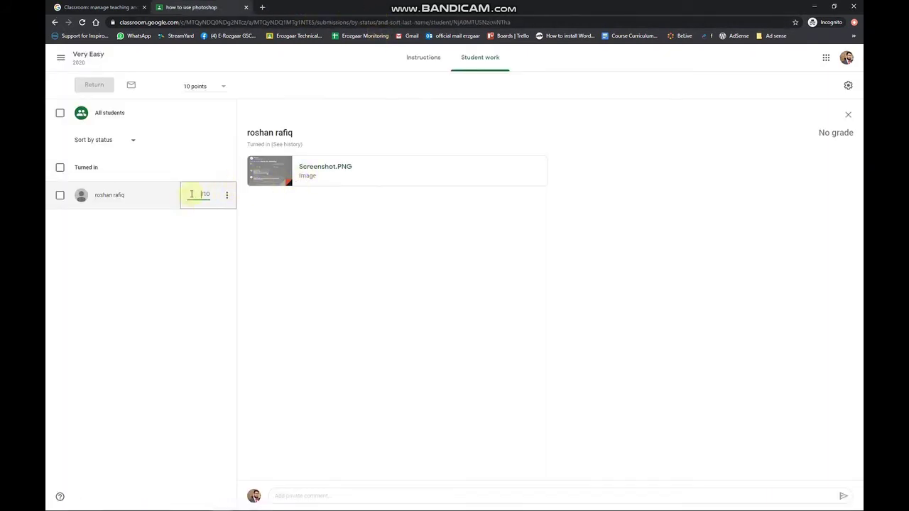
# Step: Send the student a private comment praising the work and asking for more details
pyautogui.click(348, 495)
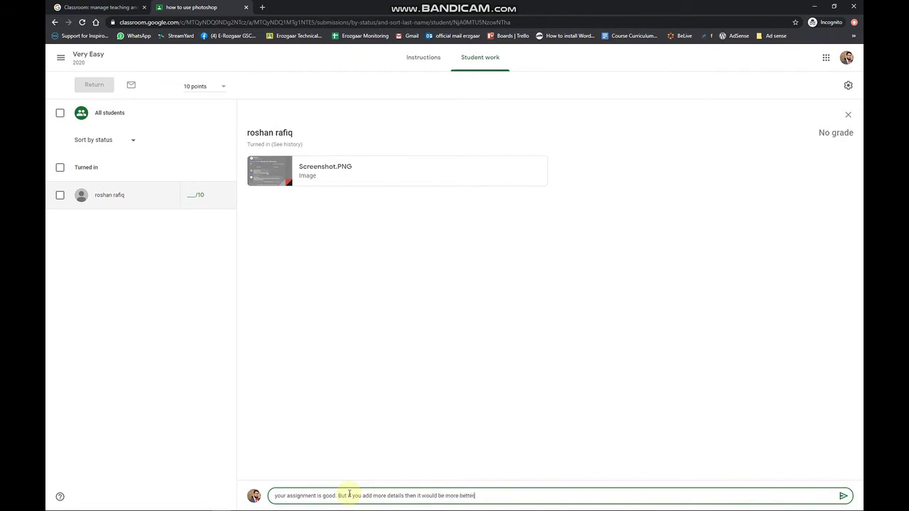
pyautogui.write('!')
pyautogui.press('Return')
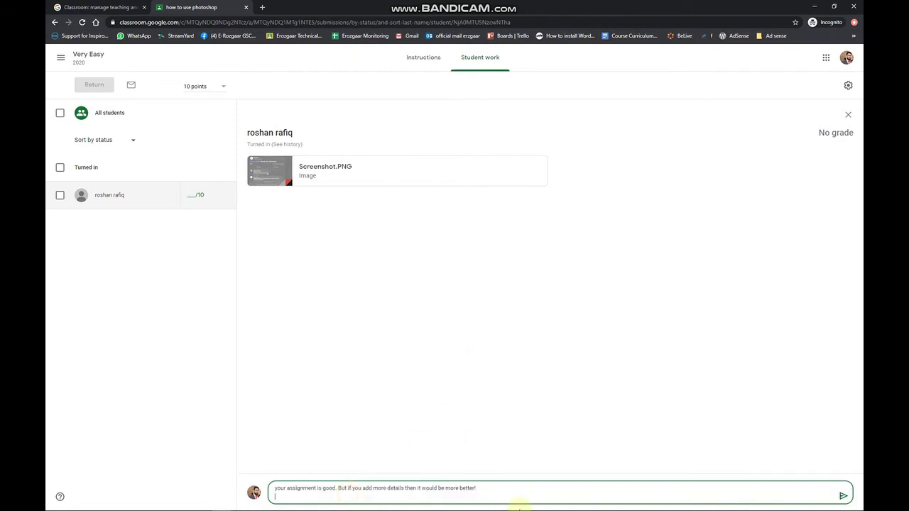
pyautogui.click(841, 495)
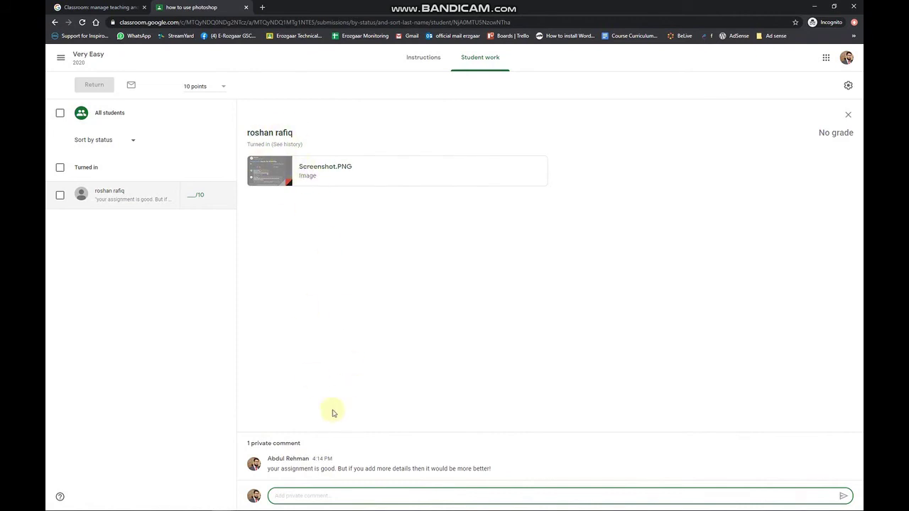
# Step: Grade the student's submission 8/10 and return it, confirming the return
pyautogui.click(196, 195)
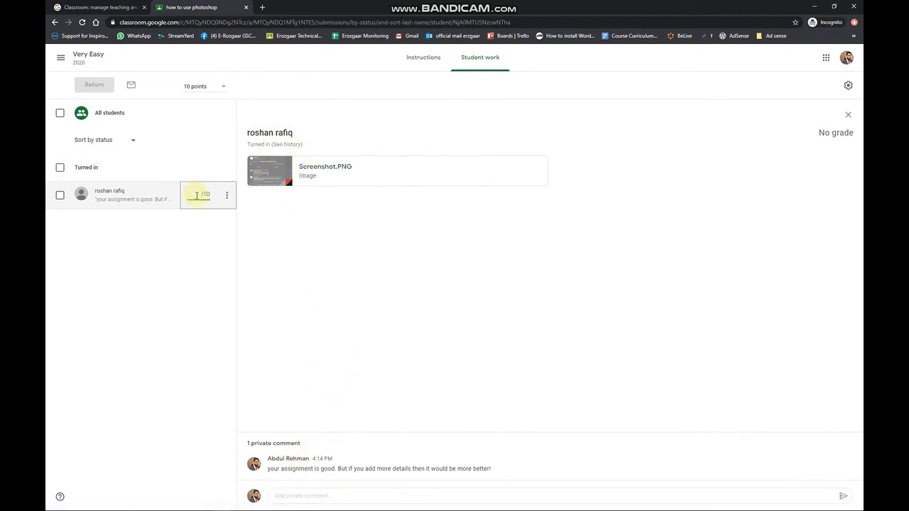
pyautogui.write('8')
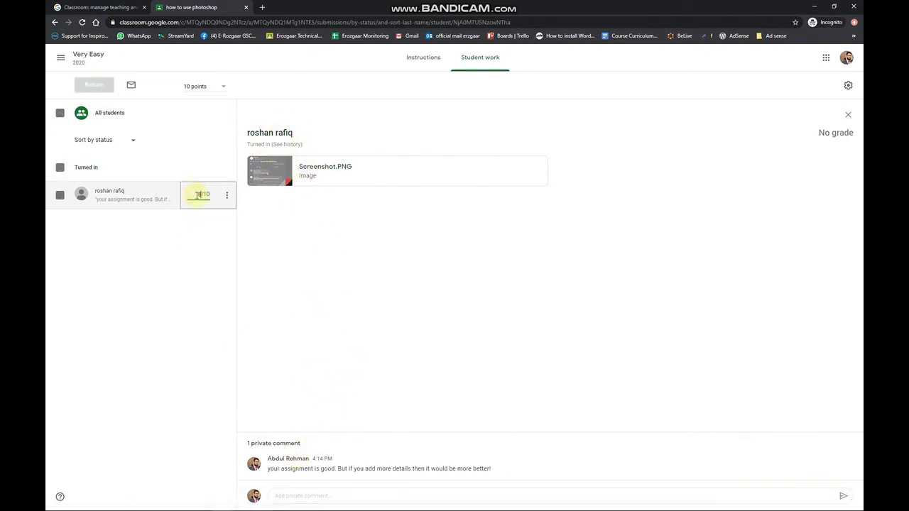
pyautogui.click(94, 84)
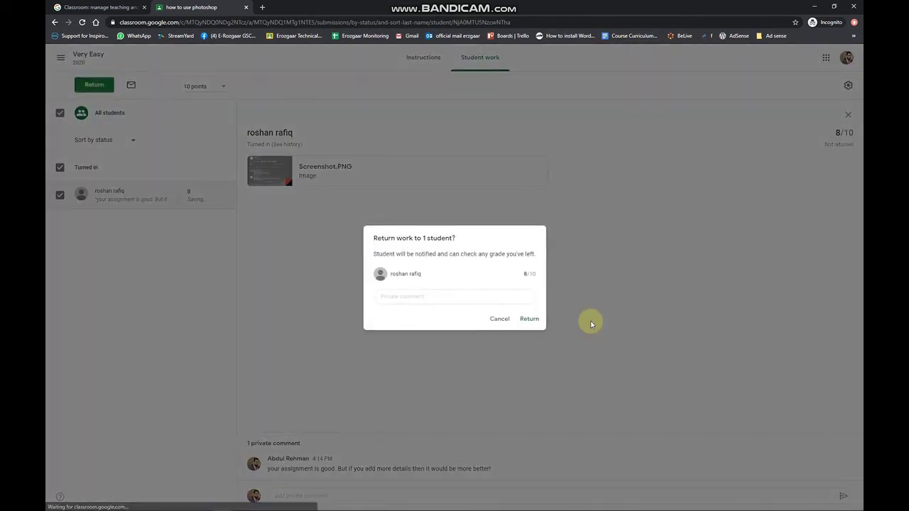
pyautogui.click(529, 320)
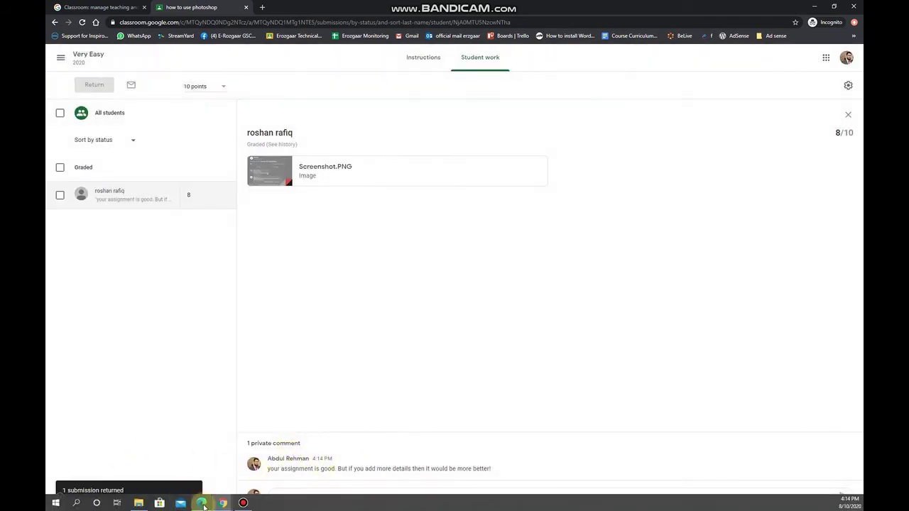
pyautogui.click(204, 506)
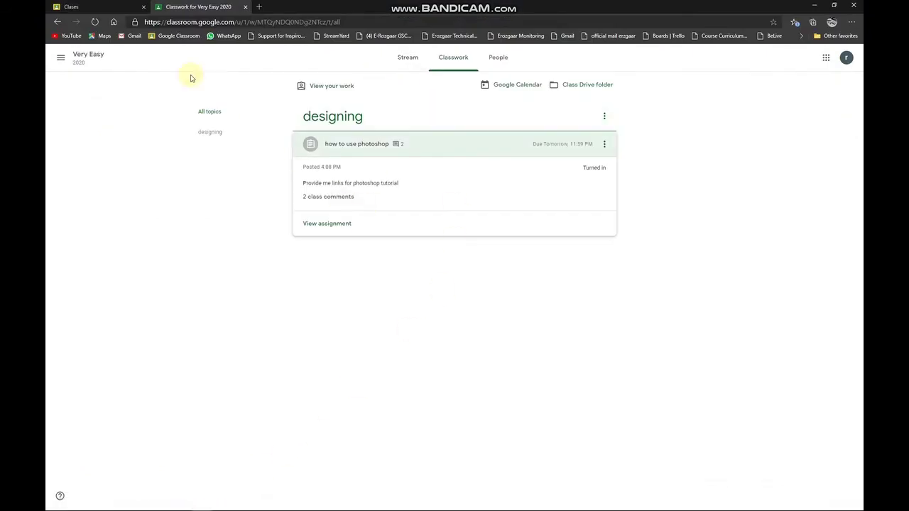
# Step: In the student's Edge window, refresh Classwork and open the now-Graded photoshop assignment's details
pyautogui.click(451, 56)
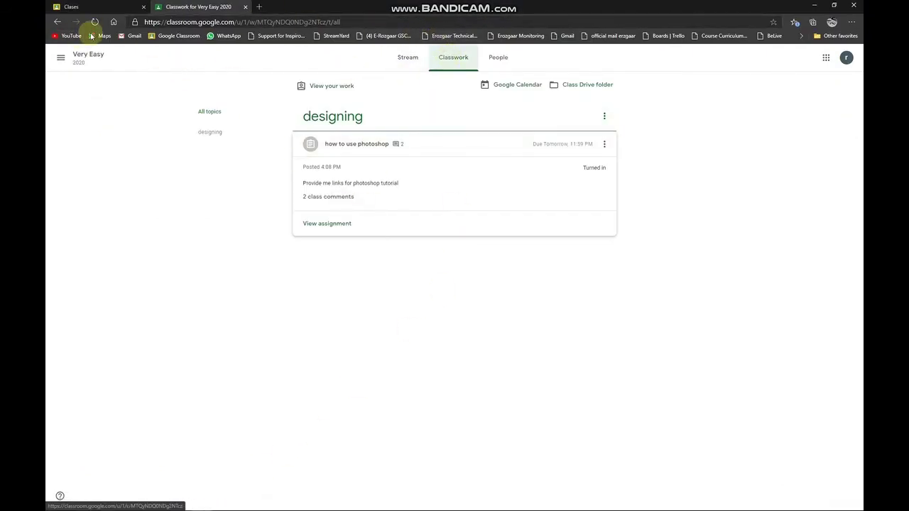
pyautogui.click(96, 24)
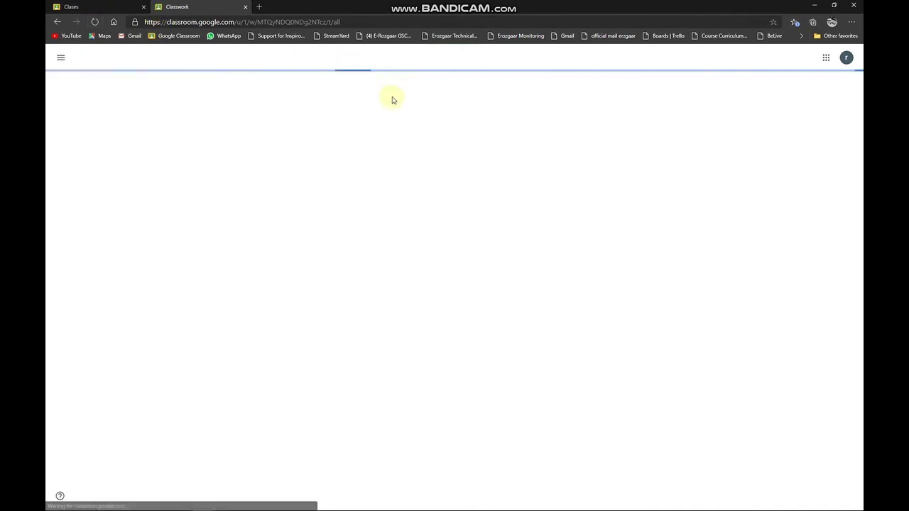
pyautogui.click(405, 69)
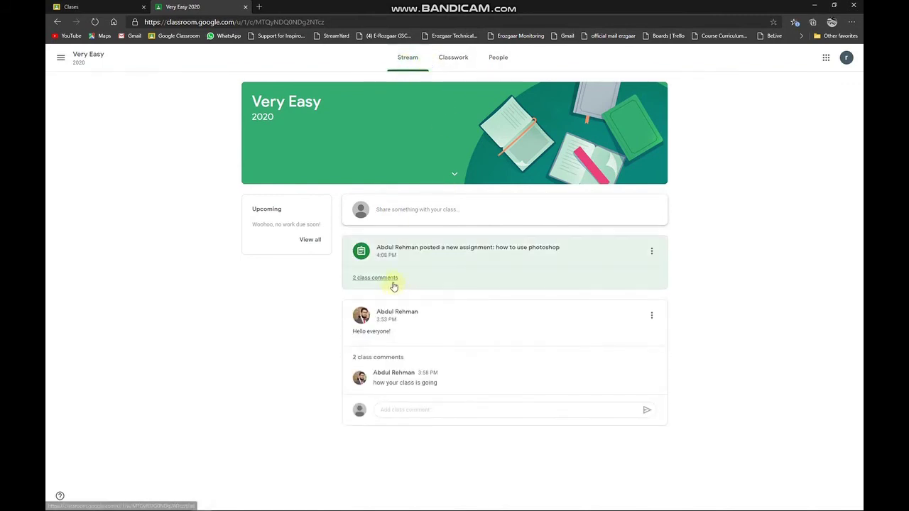
pyautogui.click(452, 72)
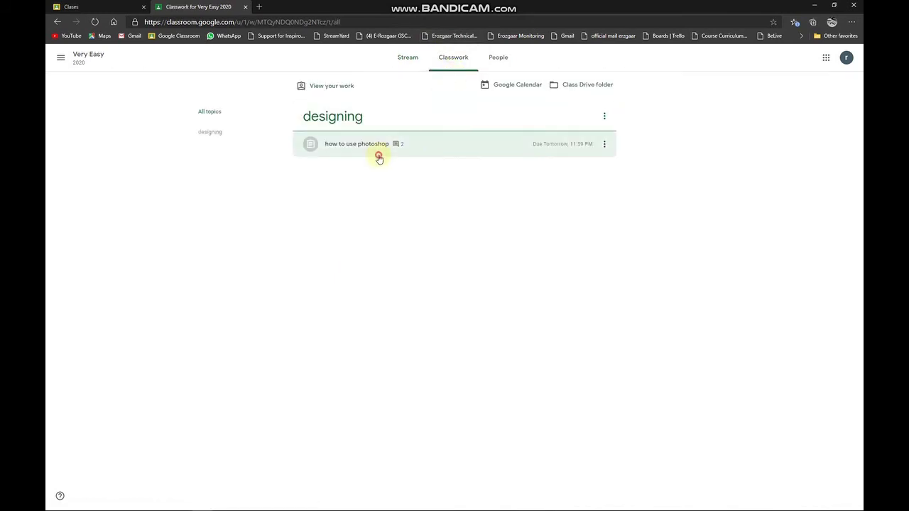
pyautogui.click(378, 151)
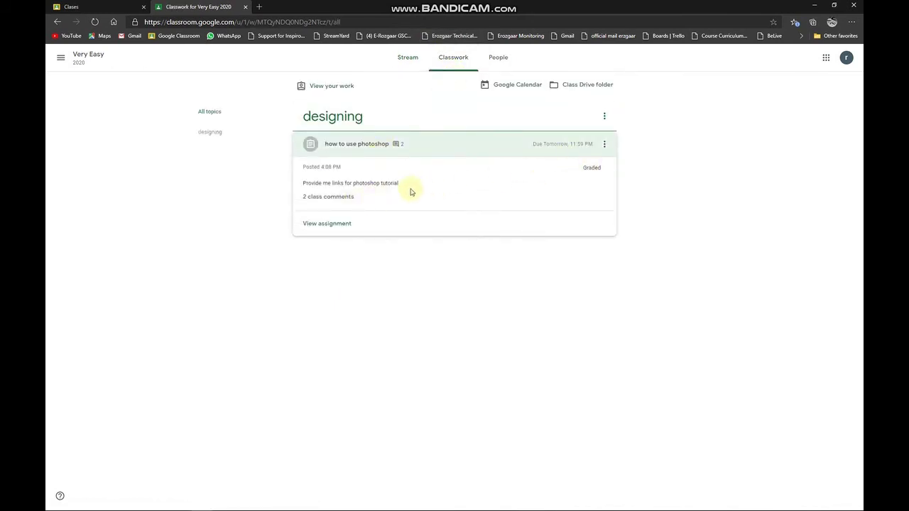
pyautogui.click(325, 223)
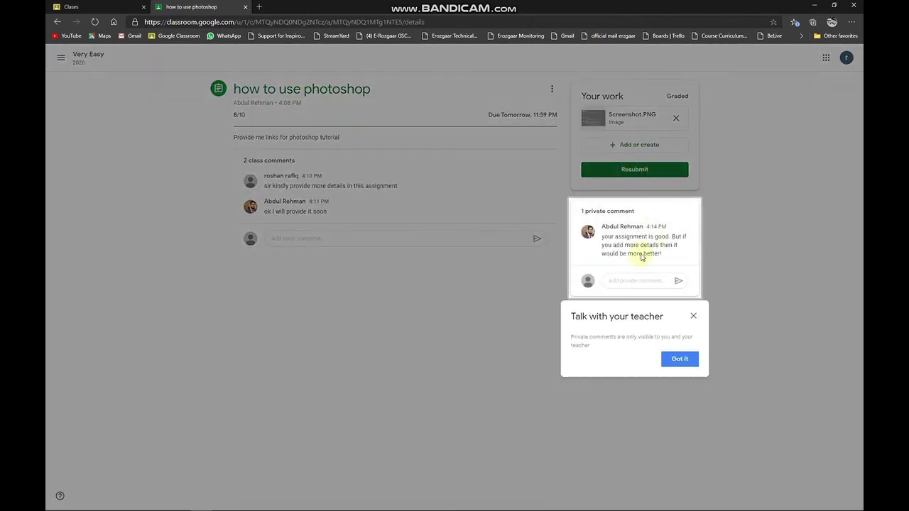
# Step: Dismiss the private comments tip, highlight the 8/10 grade, and return to the Very Easy stream
pyautogui.click(697, 320)
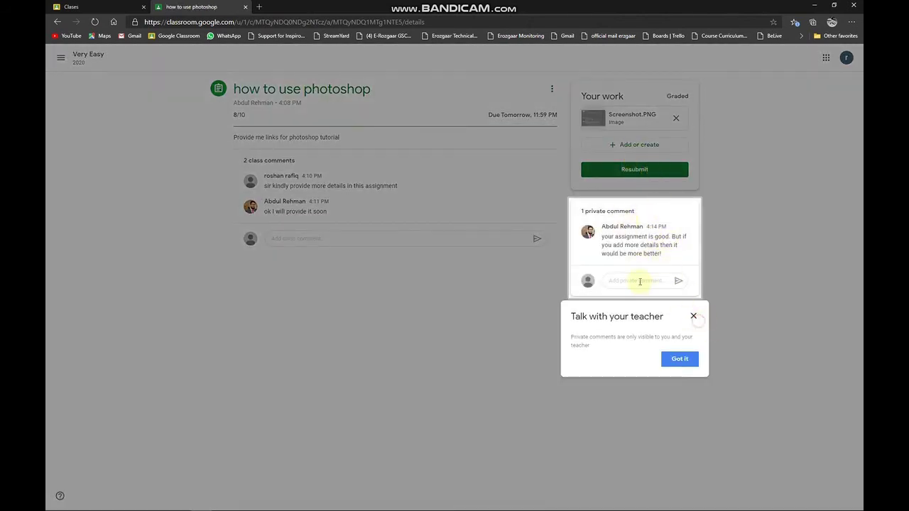
pyautogui.click(694, 318)
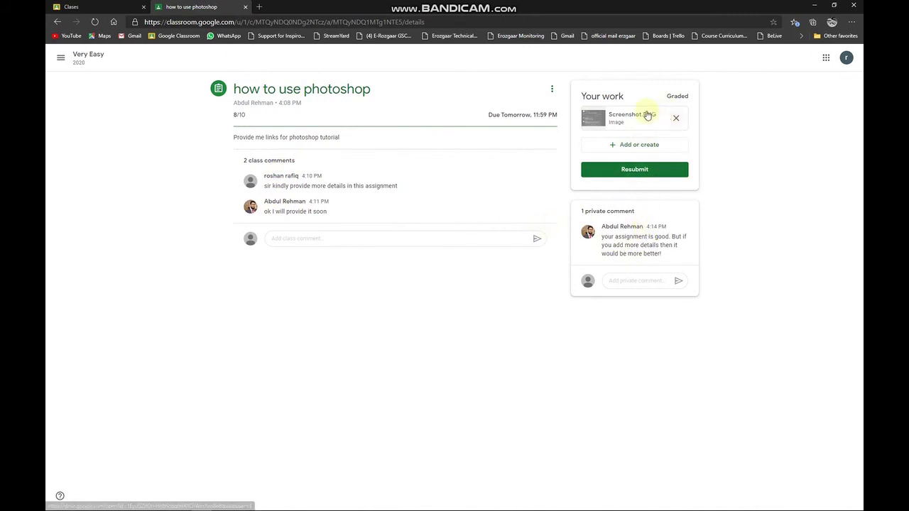
pyautogui.tripleClick(227, 116)
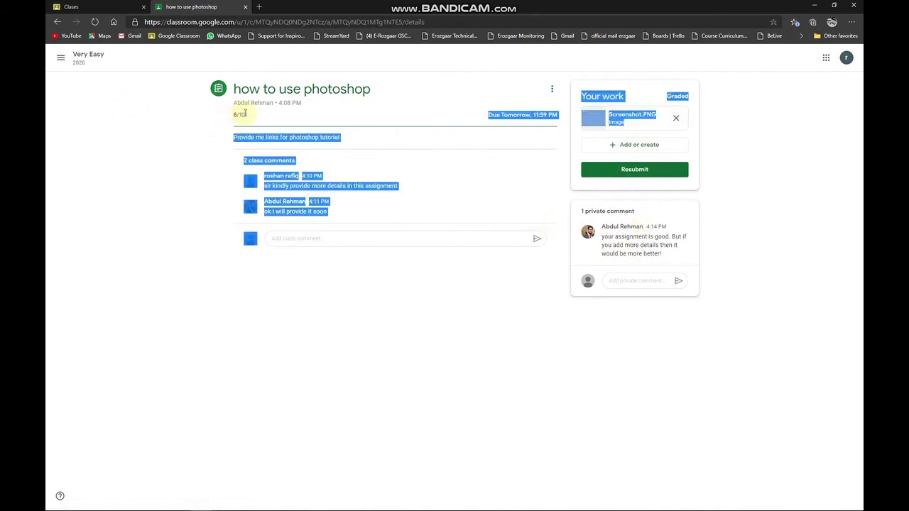
pyautogui.click(231, 115)
pyautogui.tripleClick(235, 116)
pyautogui.doubleClick(243, 116)
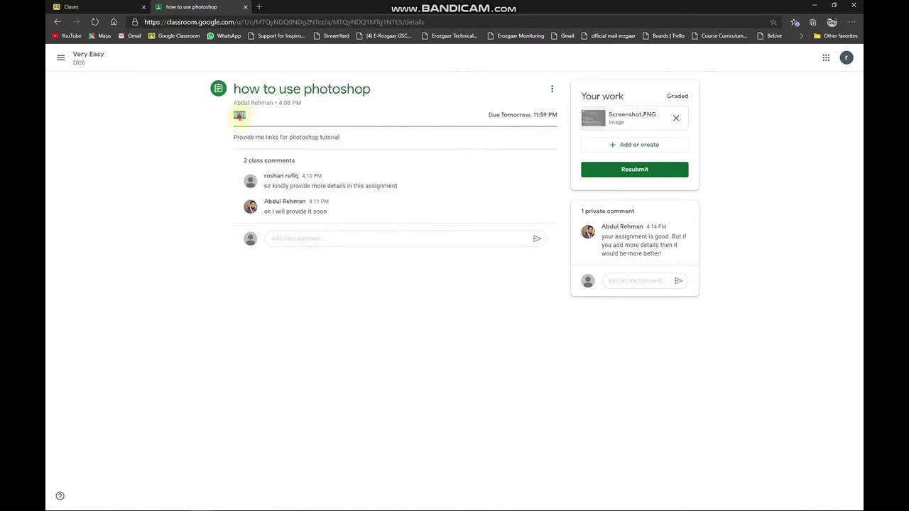
pyautogui.click(79, 55)
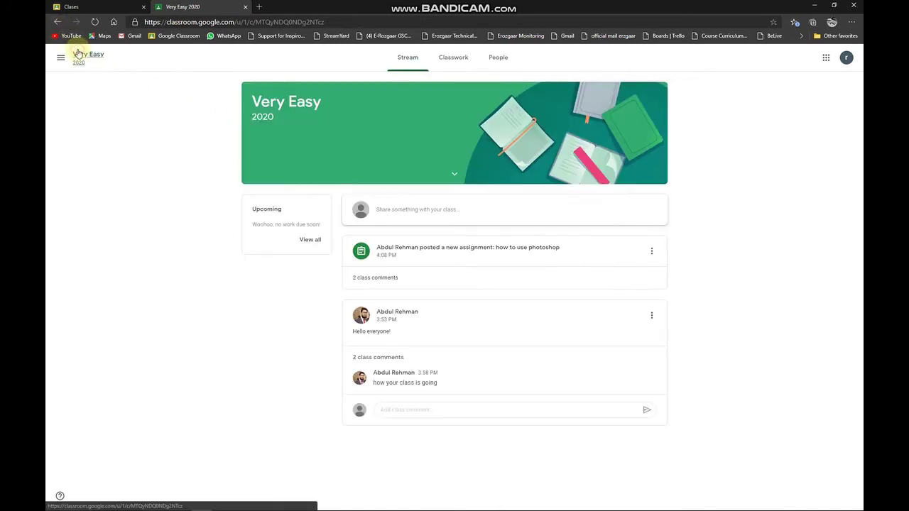
# Step: Browse the student's People, Classwork and Stream pages, then switch to the teacher's Incognito window
pyautogui.click(489, 67)
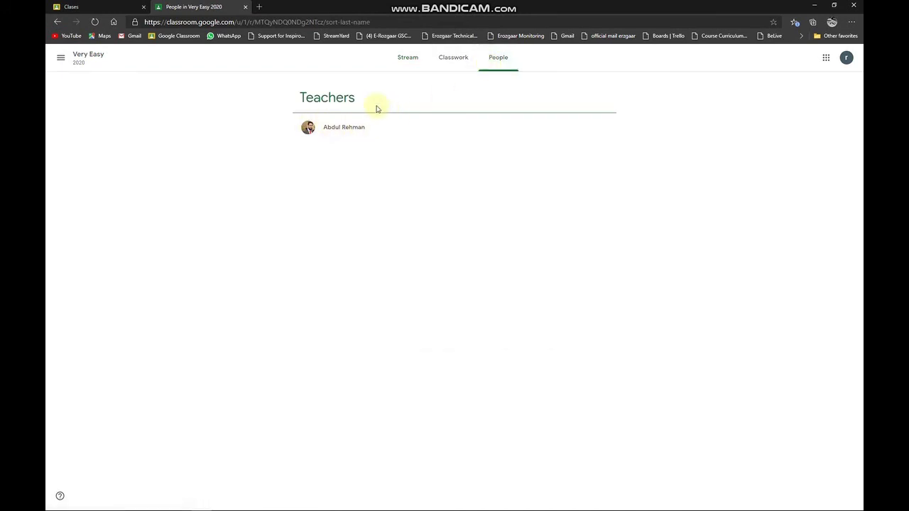
pyautogui.click(453, 61)
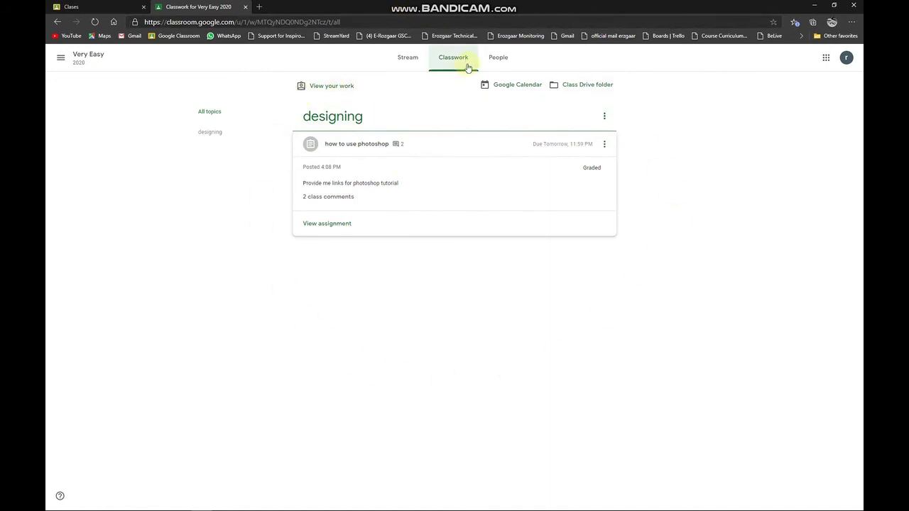
pyautogui.click(409, 58)
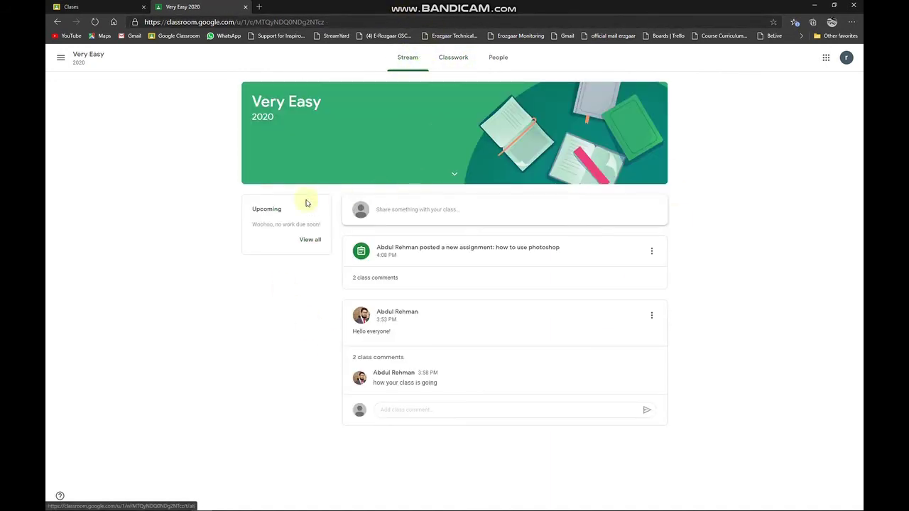
pyautogui.click(433, 211)
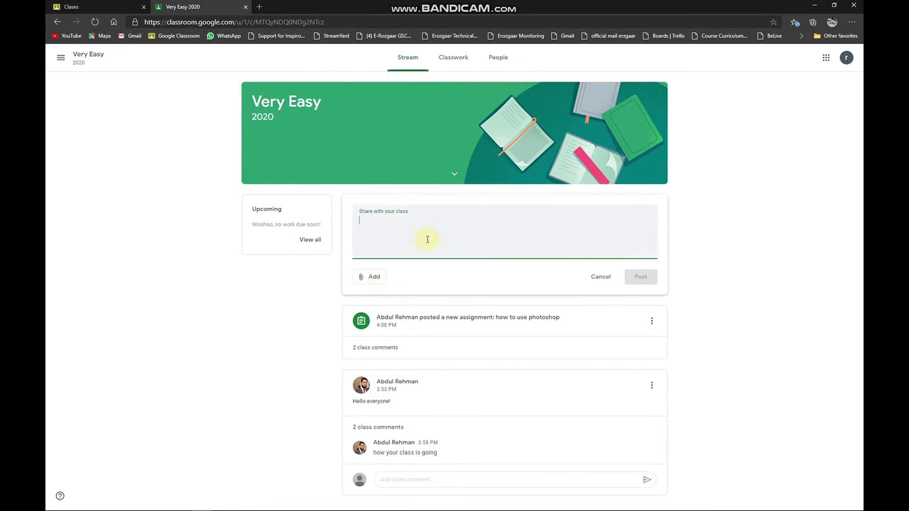
pyautogui.click(451, 58)
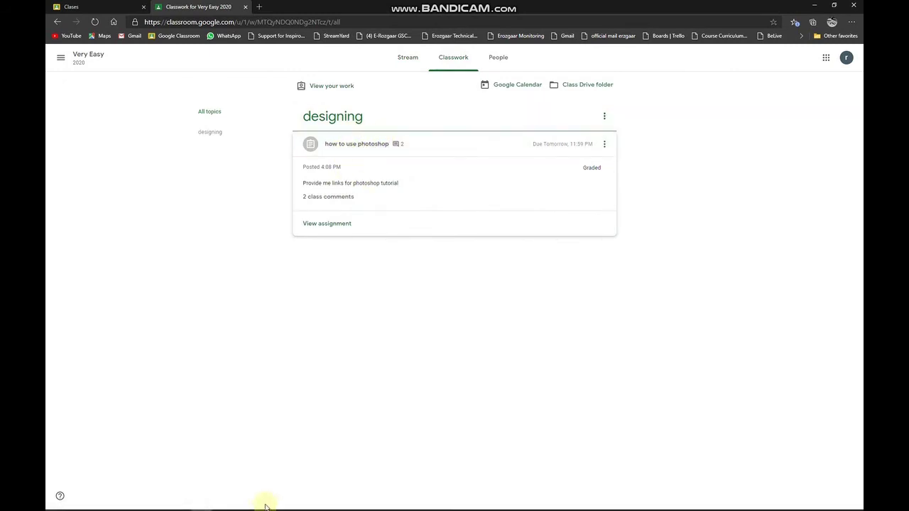
pyautogui.click(201, 506)
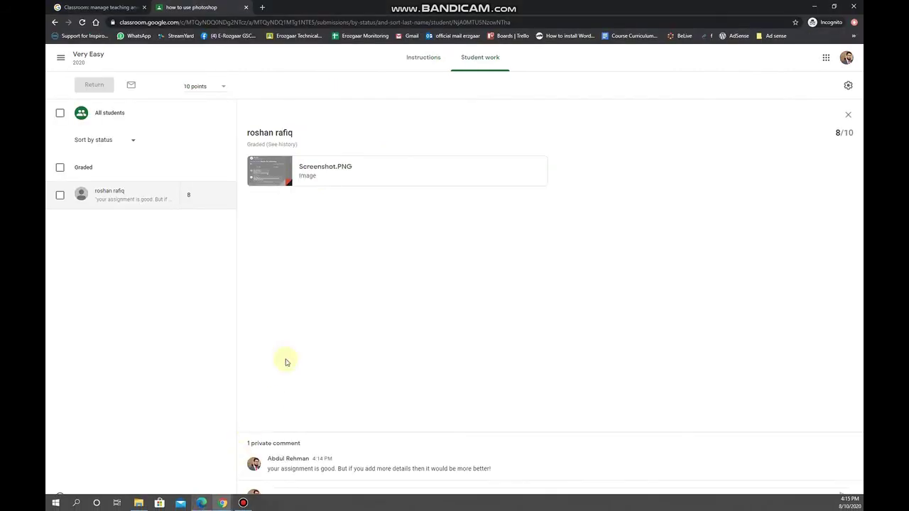
# Step: Go from the assignment's instructions back to the Very Easy Classwork page
pyautogui.click(423, 57)
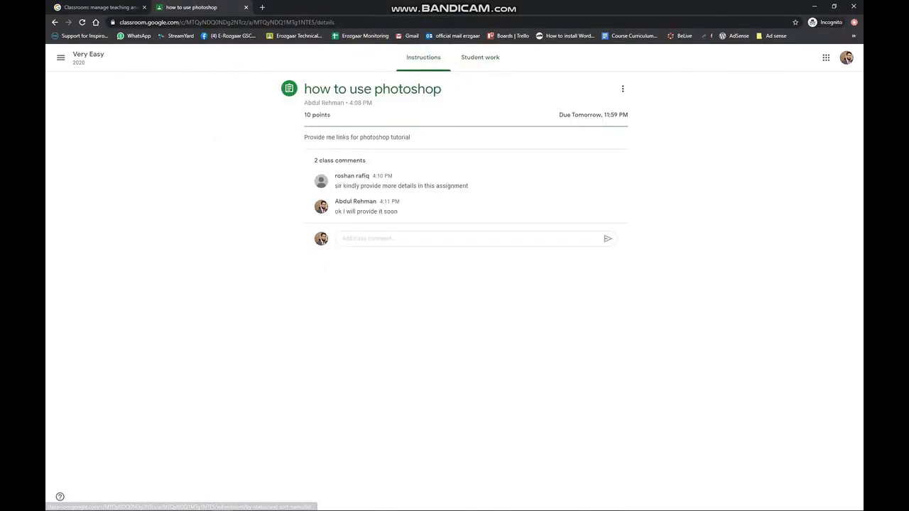
pyautogui.click(88, 54)
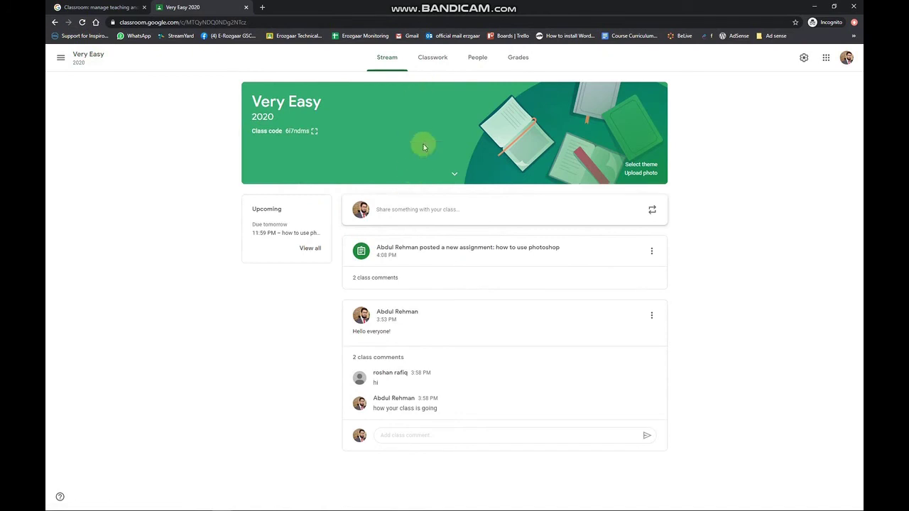
pyautogui.click(431, 57)
# Step: Start a Blank Quiz assignment, look at its title and instructions, then discard it unposted
pyautogui.click(319, 89)
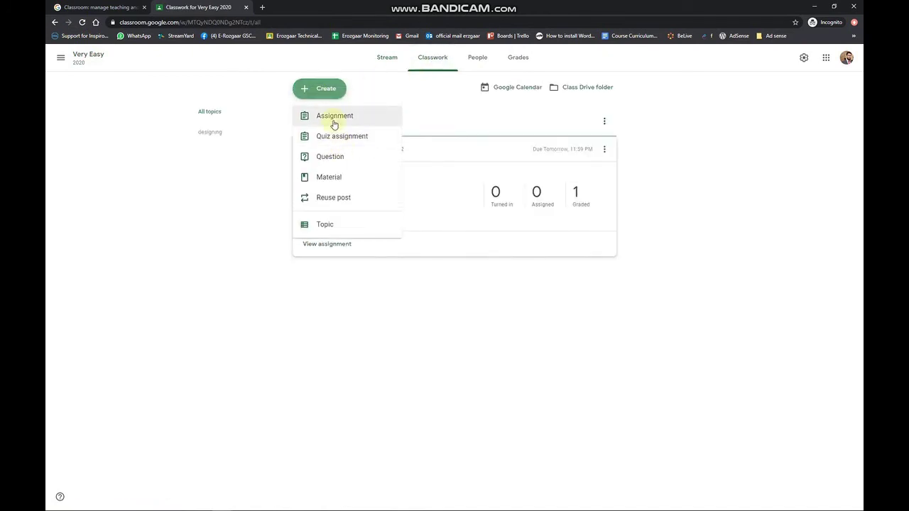
pyautogui.click(342, 141)
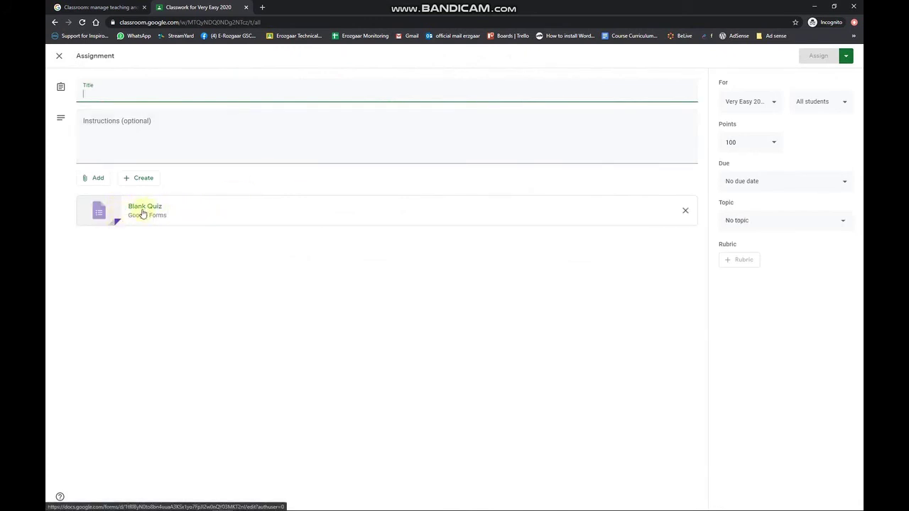
pyautogui.rightClick(142, 211)
pyautogui.click(113, 249)
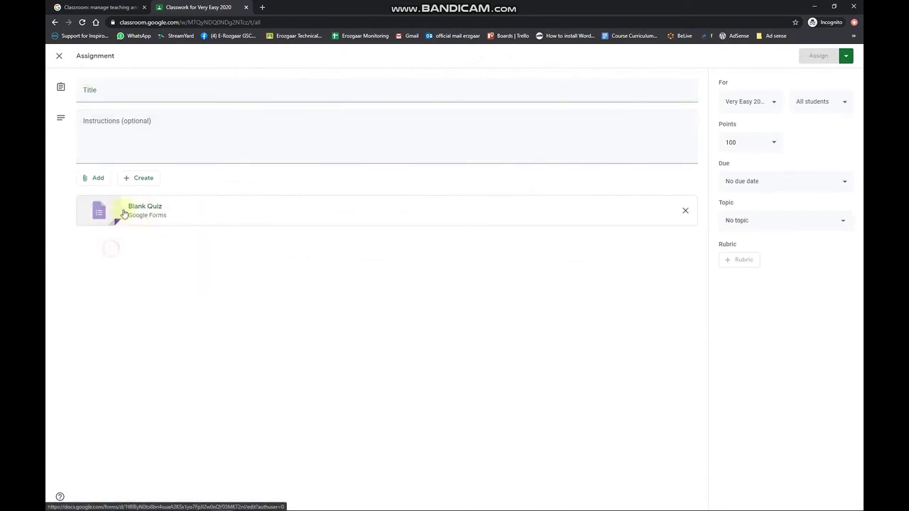
pyautogui.click(162, 87)
pyautogui.click(114, 122)
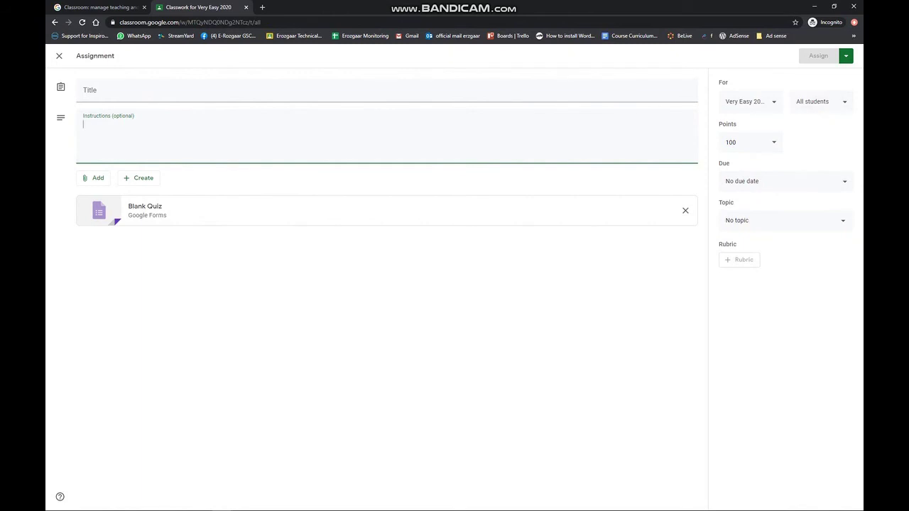
pyautogui.click(55, 57)
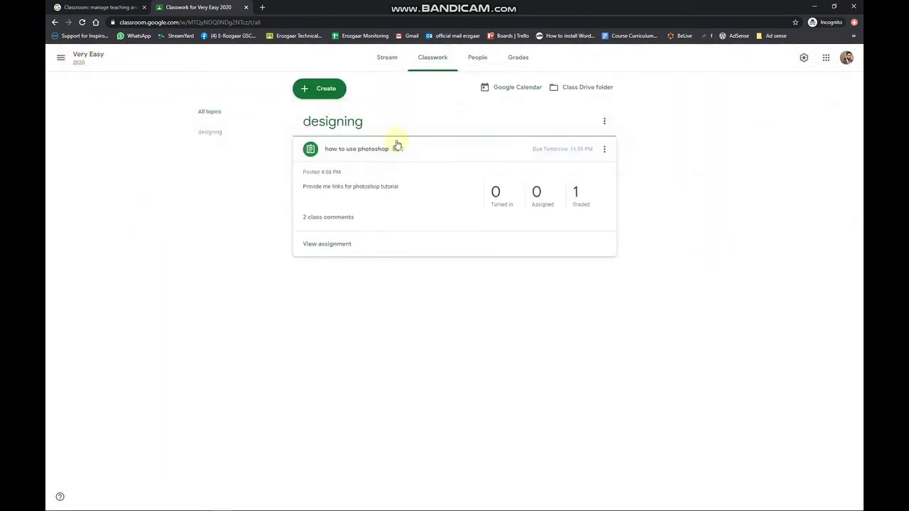
# Step: Start a new question post and set its answer type to Multiple choice
pyautogui.click(324, 92)
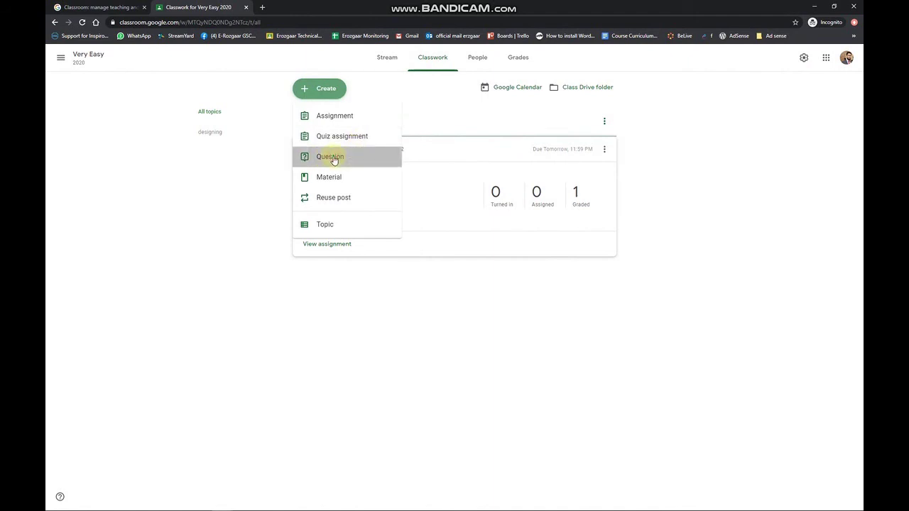
pyautogui.click(332, 157)
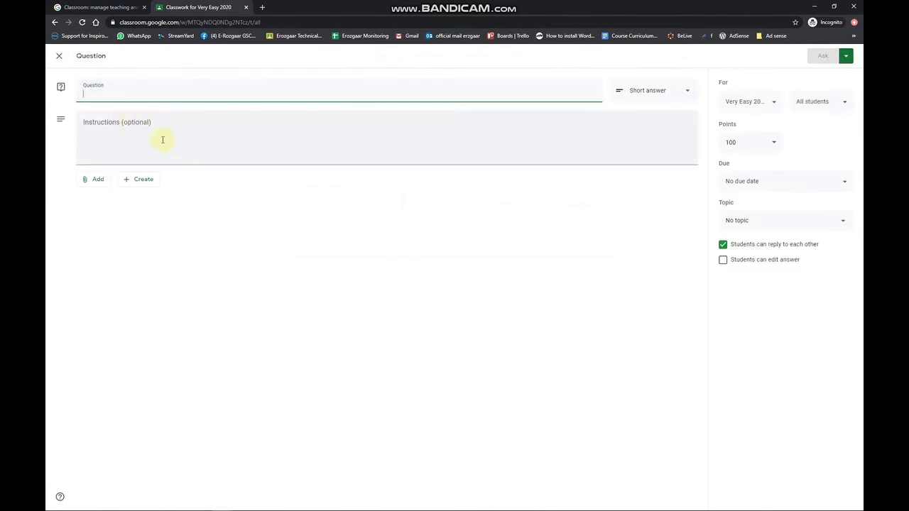
pyautogui.click(238, 133)
pyautogui.click(686, 91)
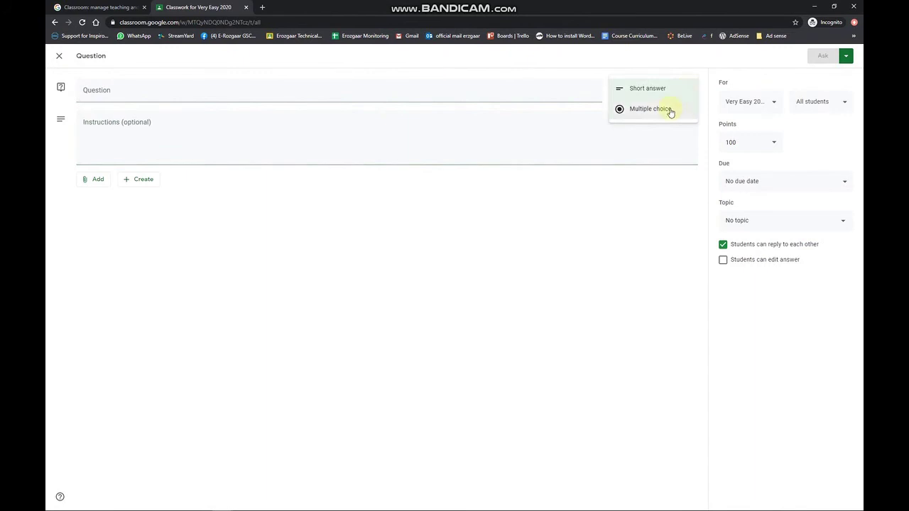
pyautogui.click(670, 111)
# Step: Switch the question back to Short answer, discard the draft, and reopen the Create list
pyautogui.click(675, 94)
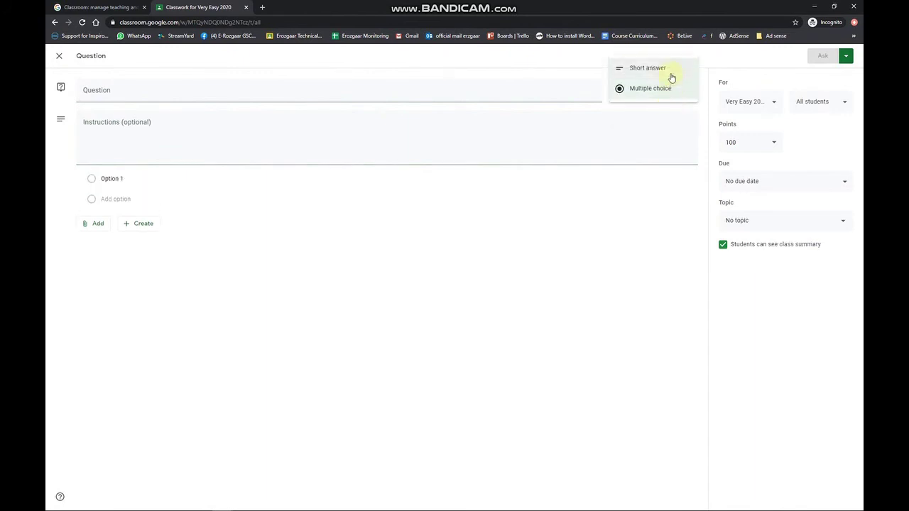
pyautogui.click(669, 78)
pyautogui.click(675, 98)
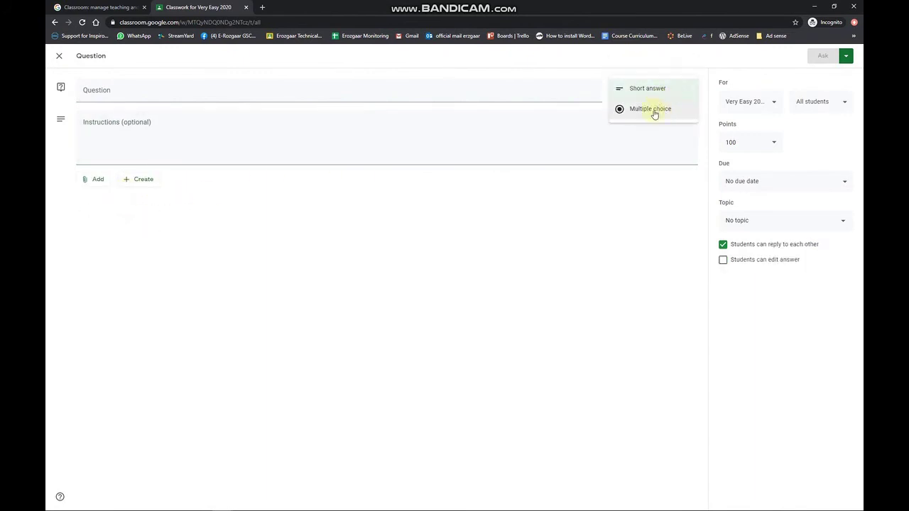
pyautogui.click(579, 220)
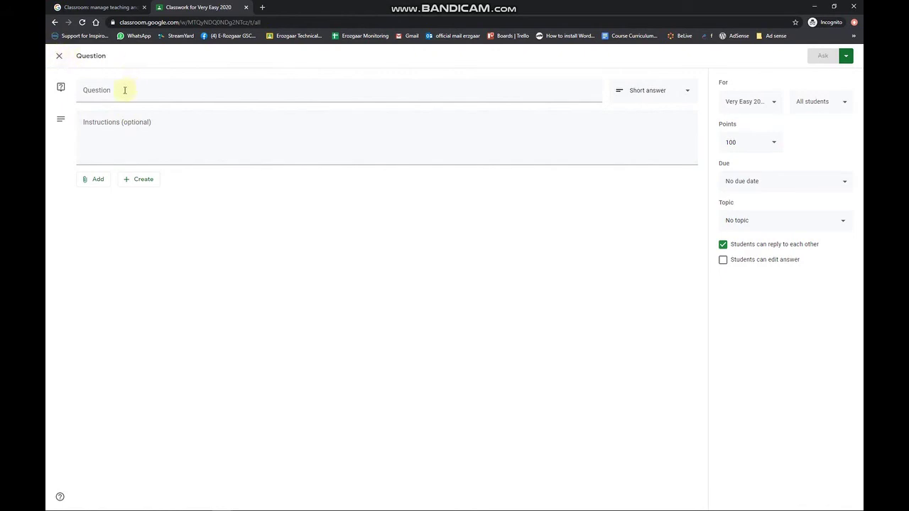
pyautogui.click(58, 60)
pyautogui.click(342, 90)
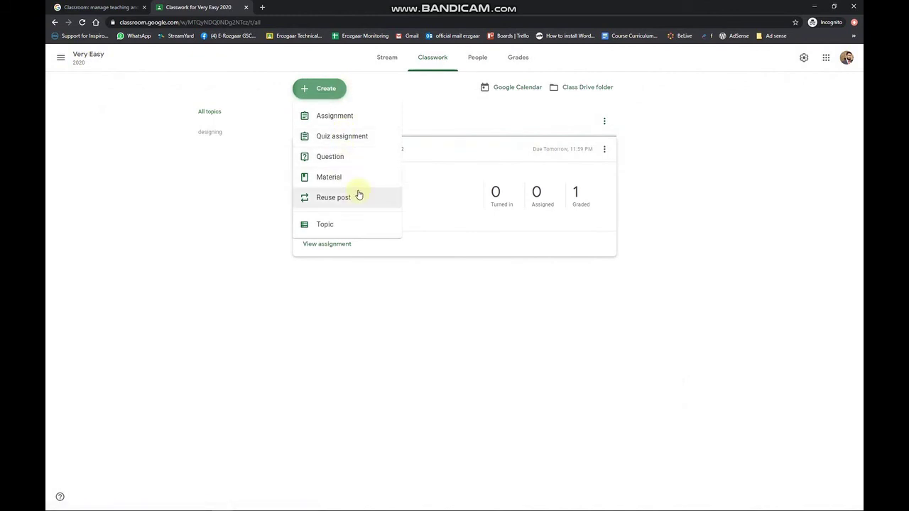
# Step: Start a new material post and look over its Add attachment and Topic options
pyautogui.click(363, 183)
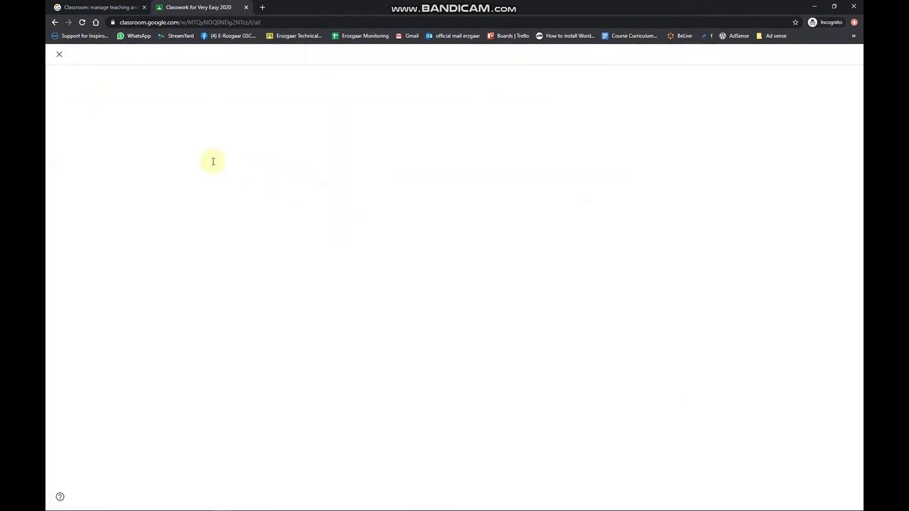
pyautogui.click(106, 182)
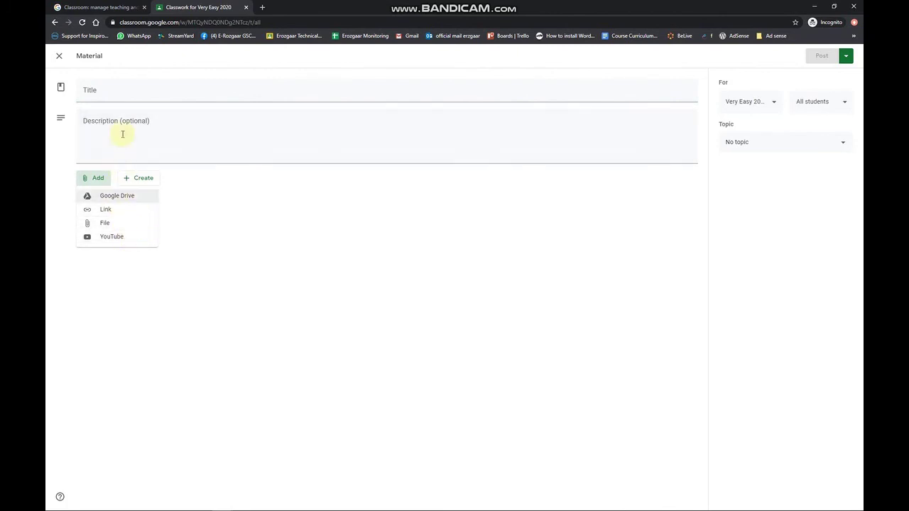
pyautogui.click(813, 140)
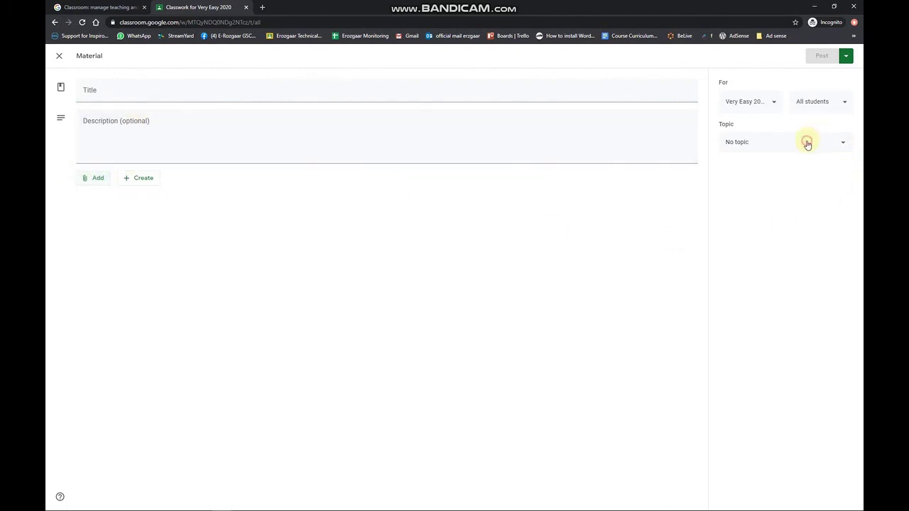
pyautogui.click(769, 144)
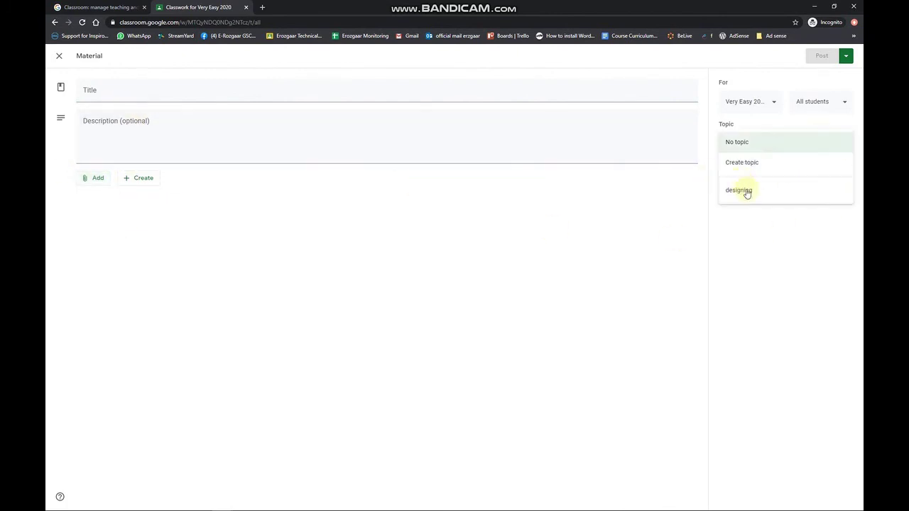
# Step: Discard the material draft and choose Reuse post from the Create list
pyautogui.click(60, 56)
pyautogui.click(319, 89)
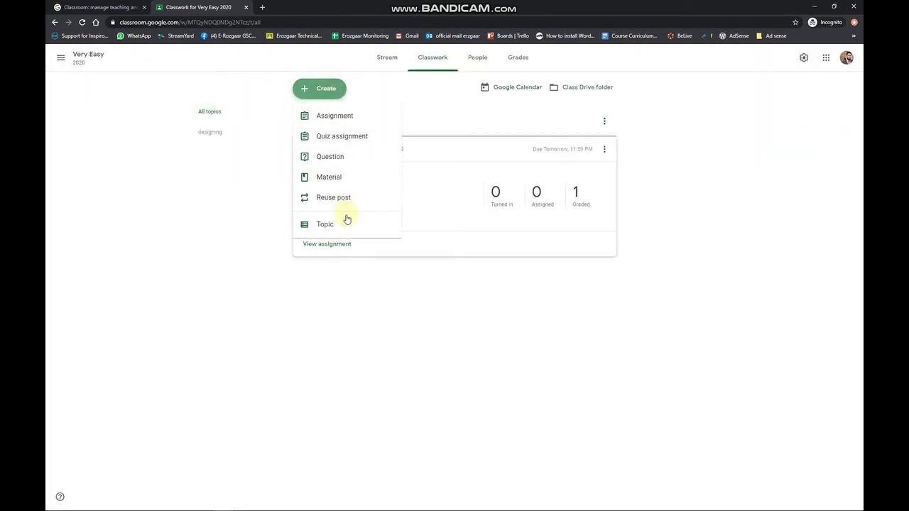
pyautogui.click(350, 202)
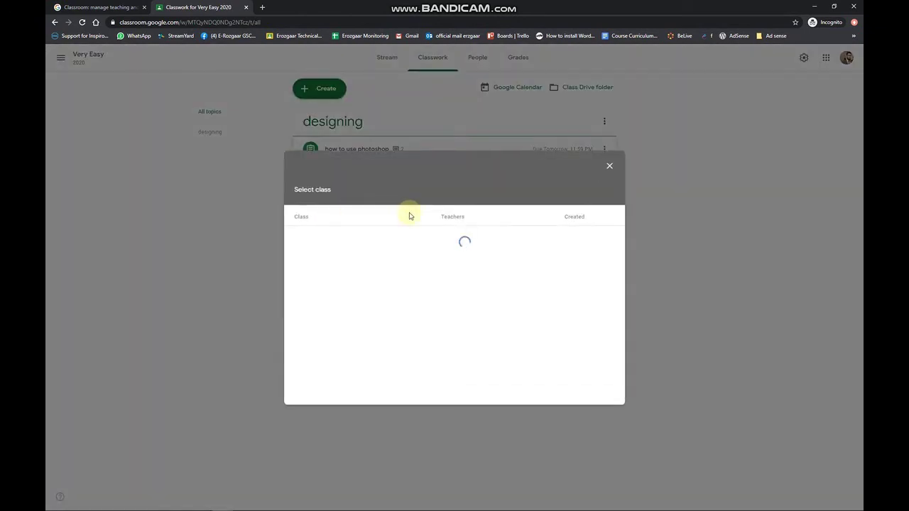
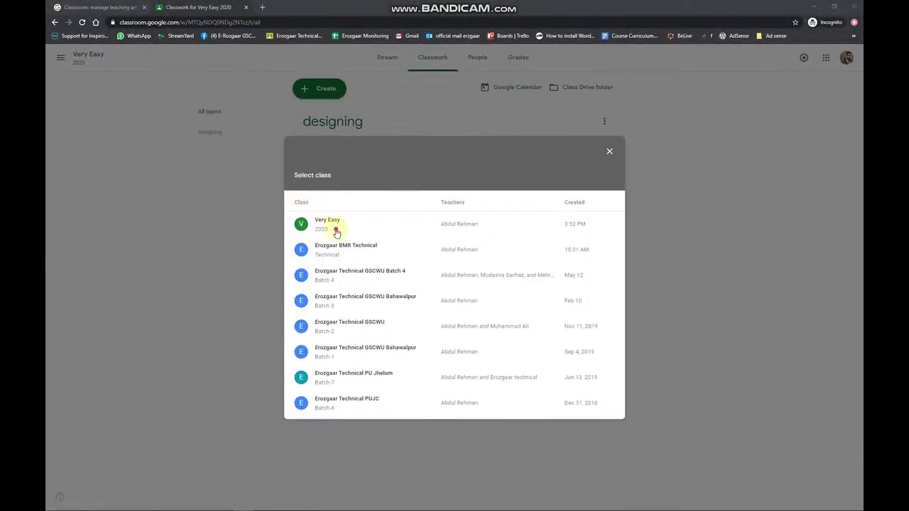
# Step: Reuse 'how to use photoshop' from Very Easy 2020, review its copied instructions, and close the draft
pyautogui.click(335, 227)
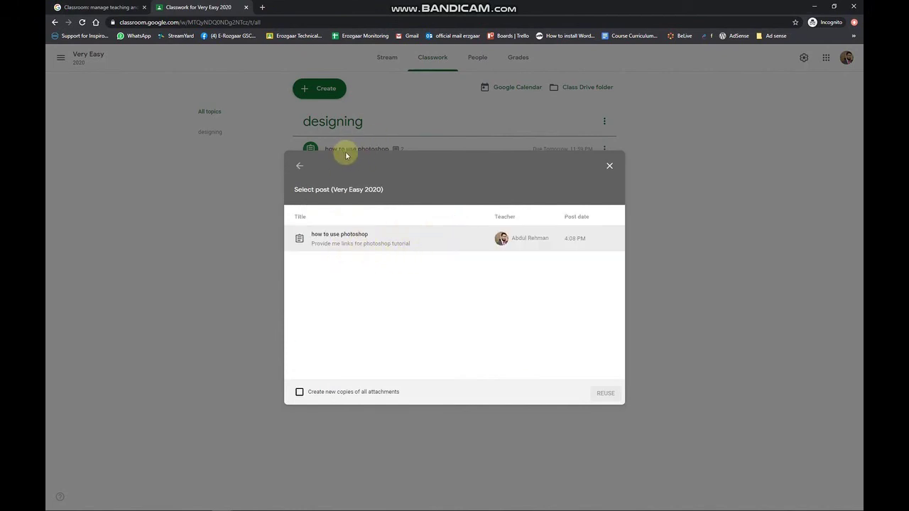
pyautogui.click(355, 245)
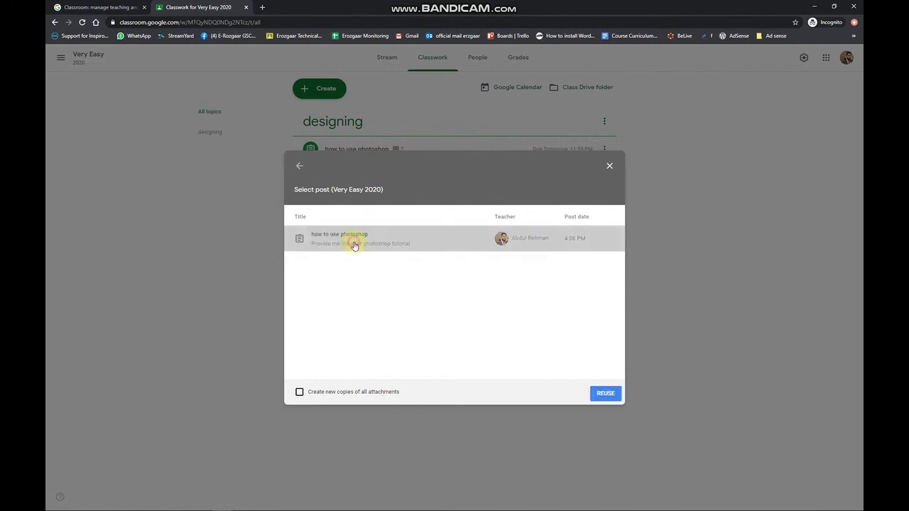
pyautogui.click(601, 393)
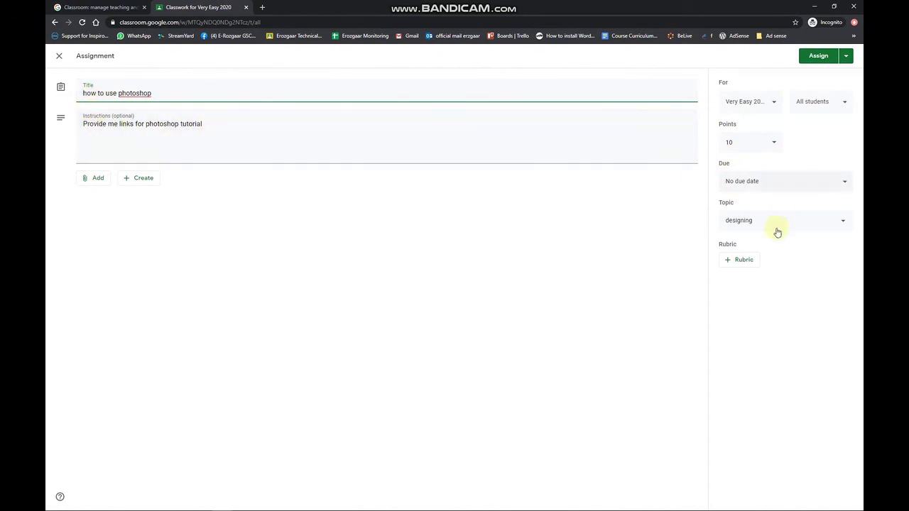
pyautogui.click(188, 120)
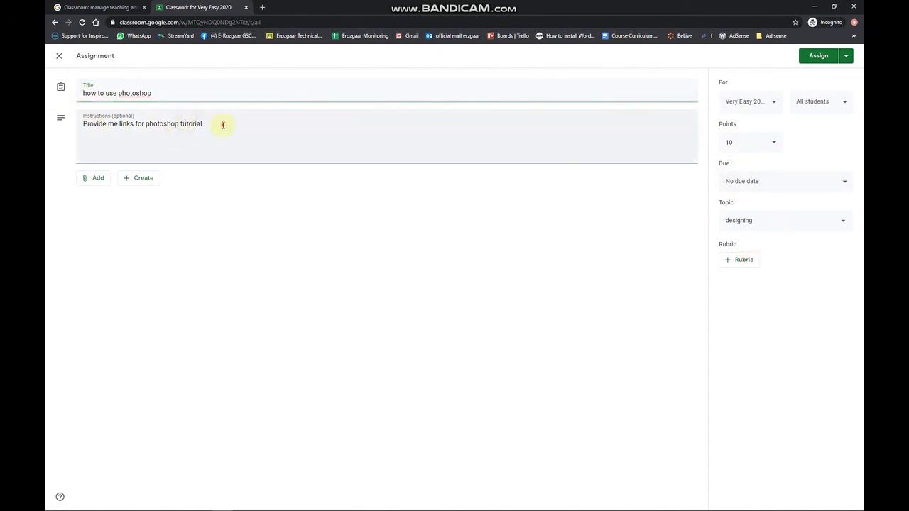
pyautogui.moveTo(222, 125); pyautogui.dragTo(46, 134)
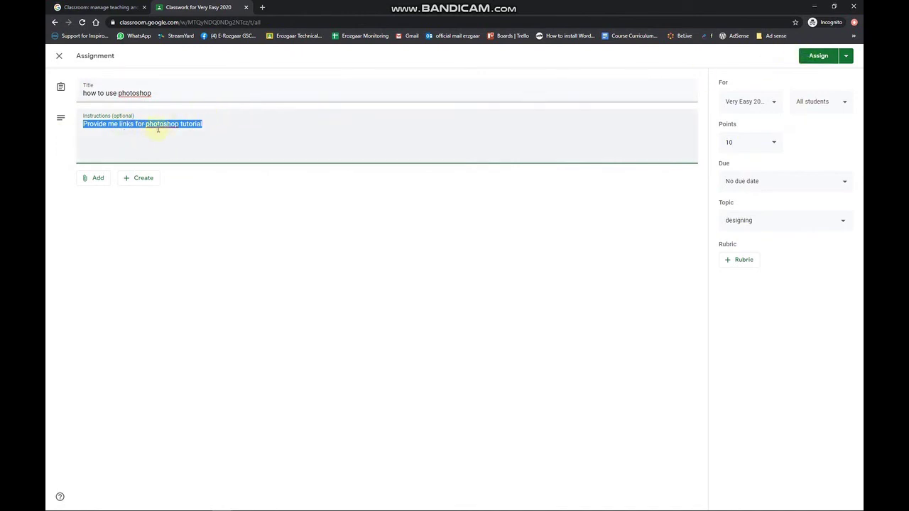
pyautogui.click(60, 59)
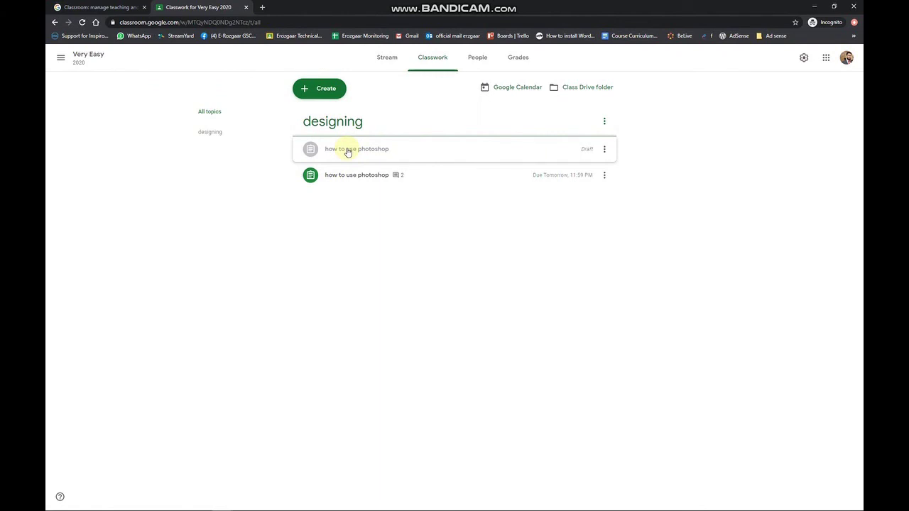
# Step: On the People page, start an email to the enrolled student and discard it
pyautogui.click(487, 62)
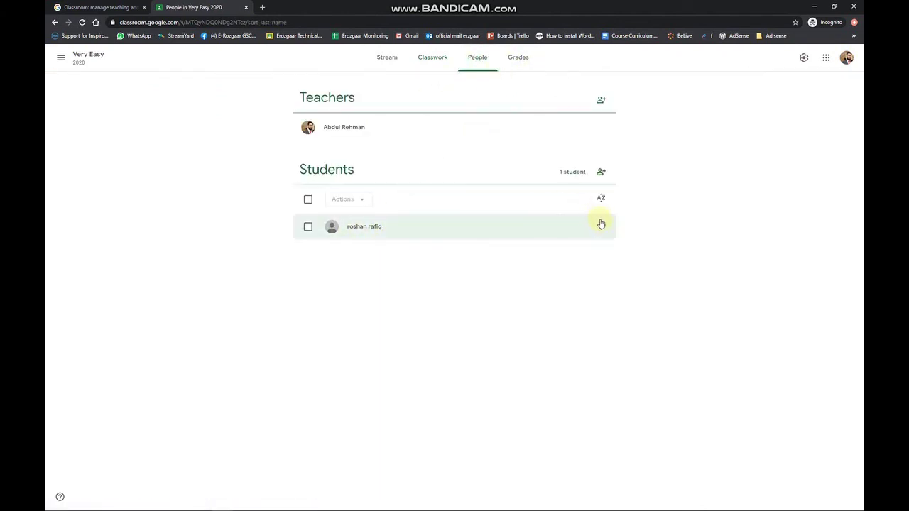
pyautogui.click(600, 226)
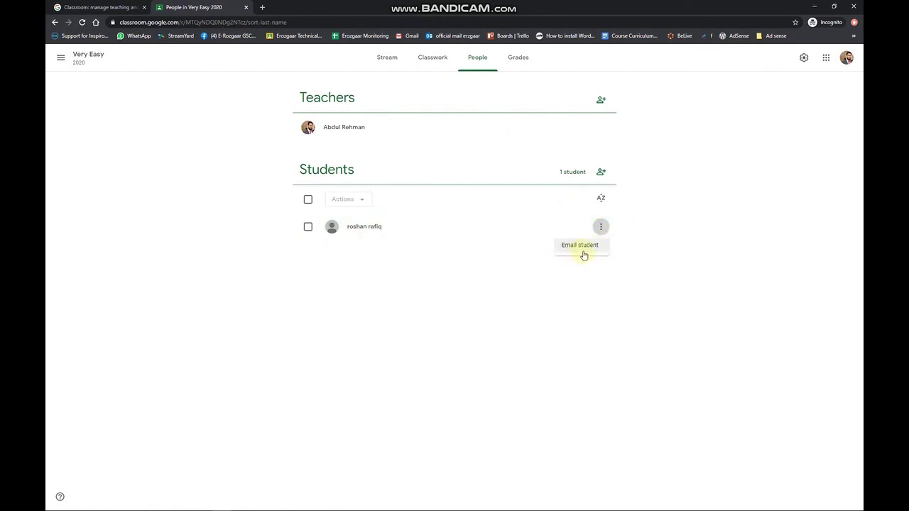
pyautogui.click(579, 250)
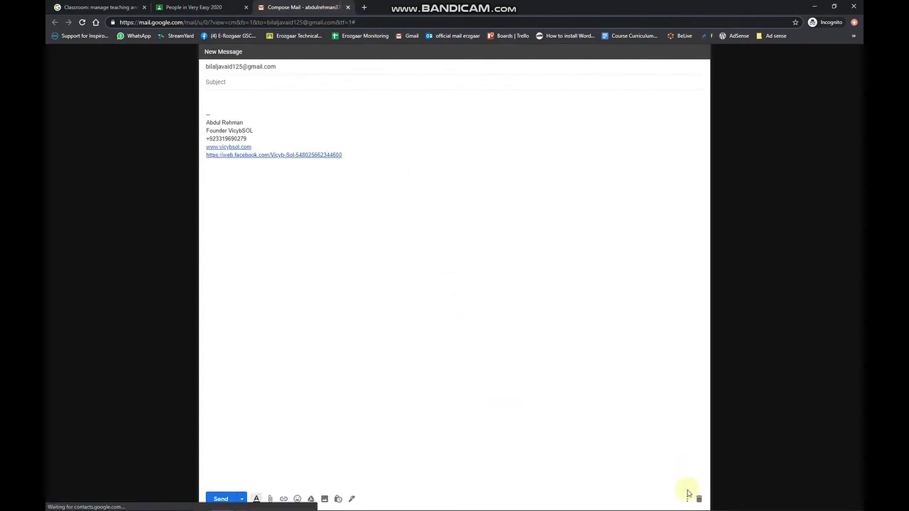
pyautogui.click(699, 499)
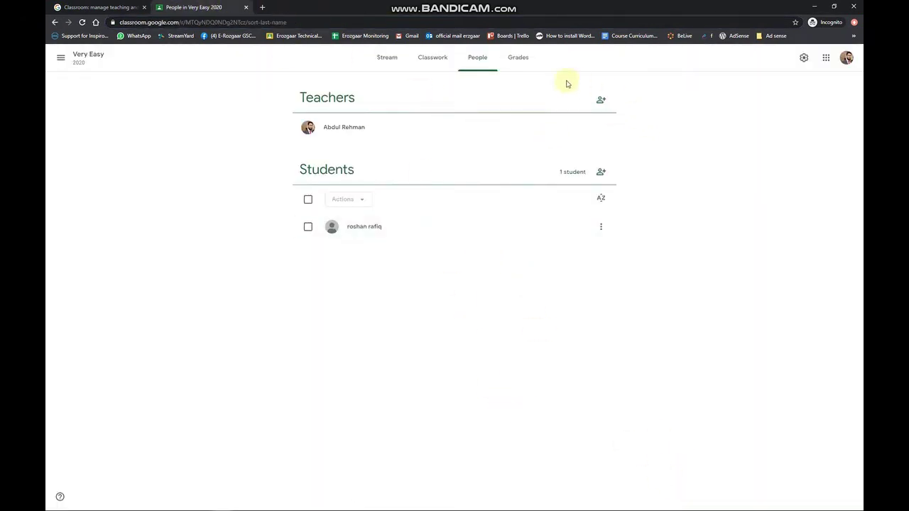
# Step: Inspect the student's 8/10 grade in Grades, then switch to the 'what is rubric' search results
pyautogui.click(517, 61)
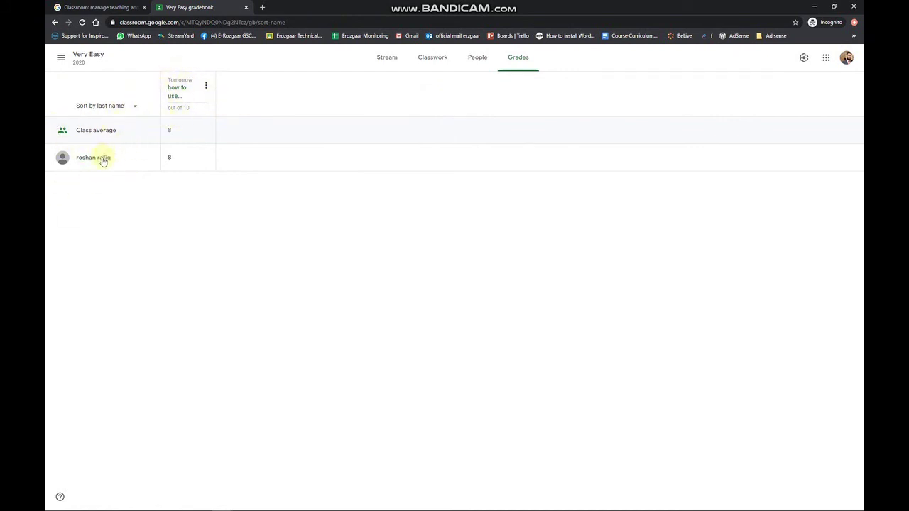
pyautogui.click(174, 157)
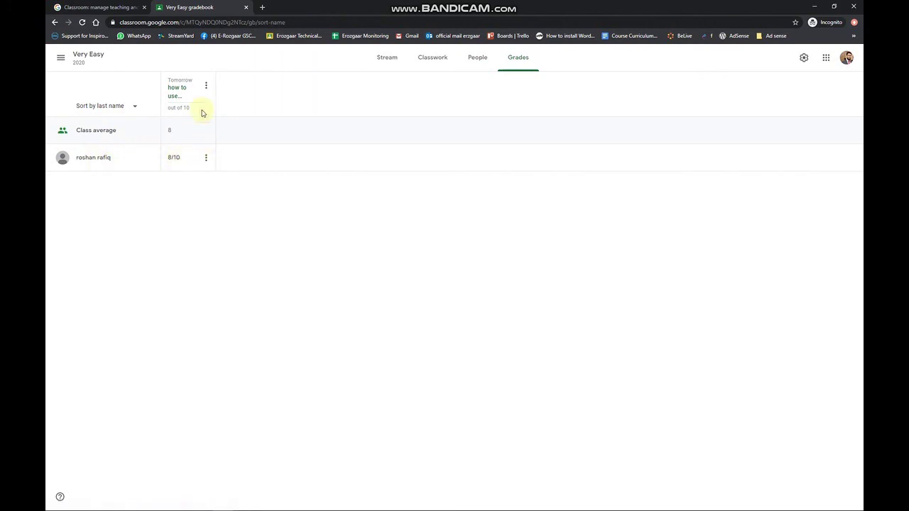
pyautogui.click(174, 68)
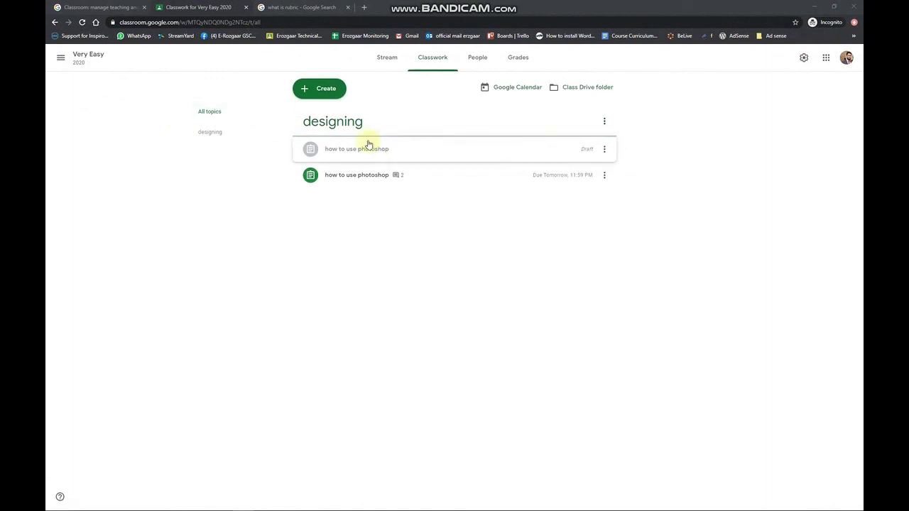
pyautogui.click(323, 91)
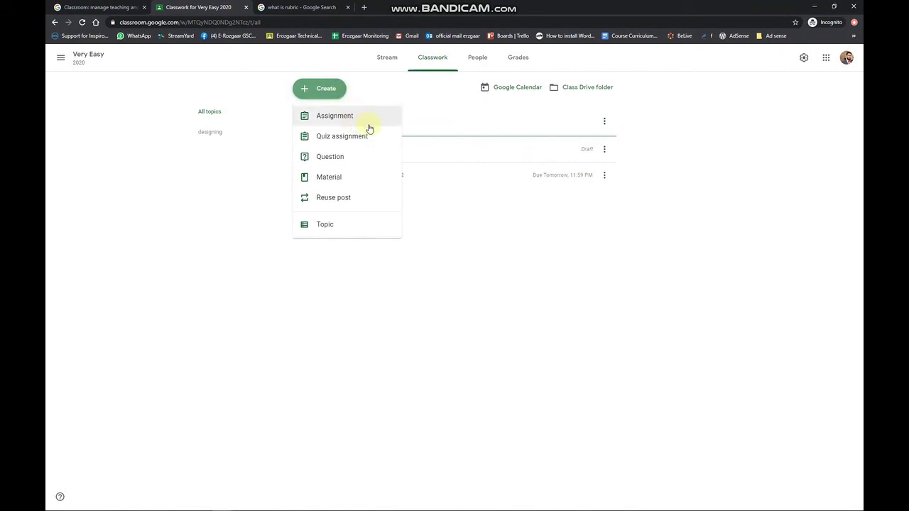
pyautogui.click(298, 7)
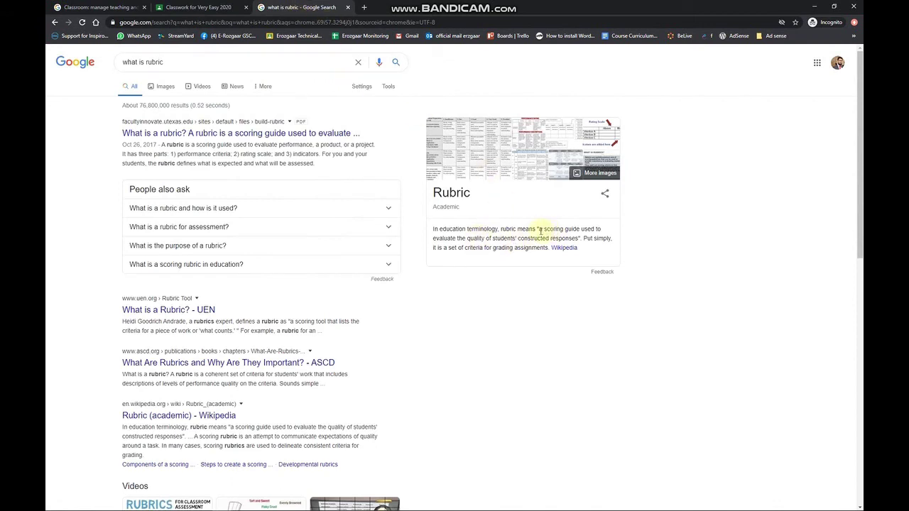
# Step: Highlight 'a scoring guide', preview several rubric example images, then return to Classwork
pyautogui.moveTo(540, 229); pyautogui.dragTo(583, 230)
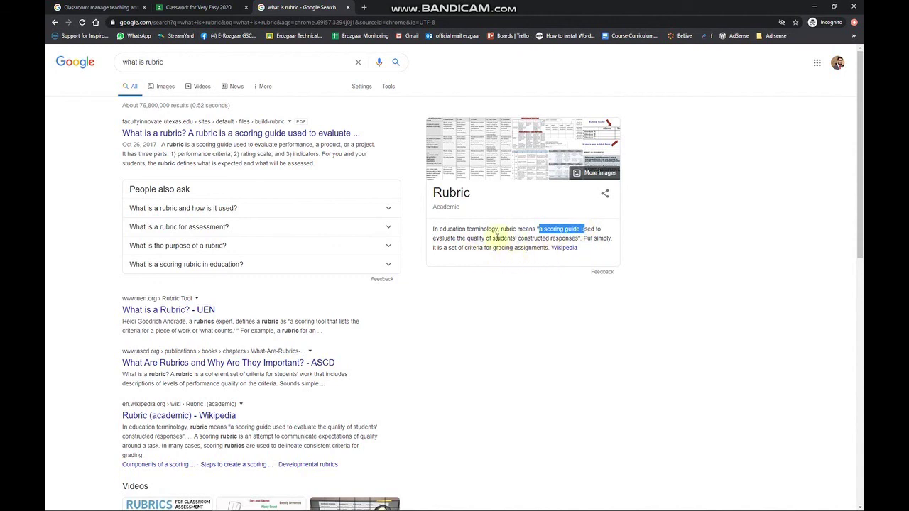
pyautogui.click(167, 86)
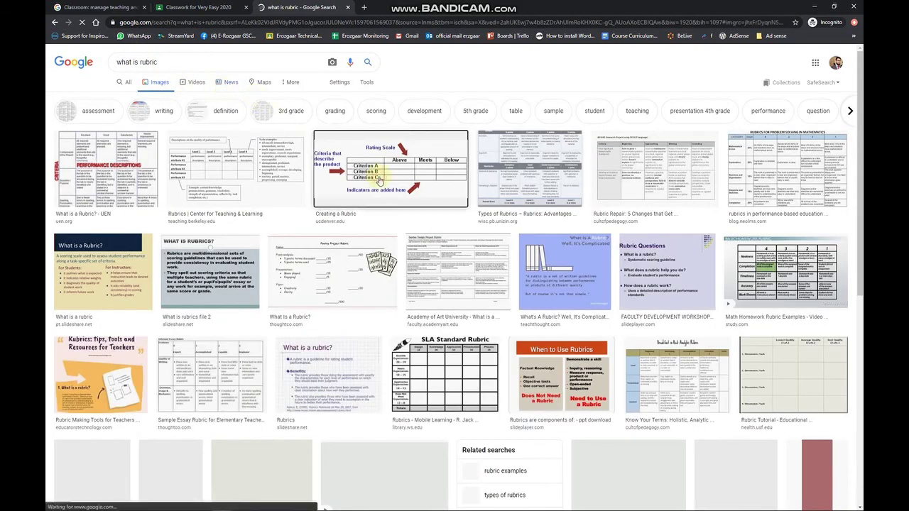
pyautogui.click(380, 176)
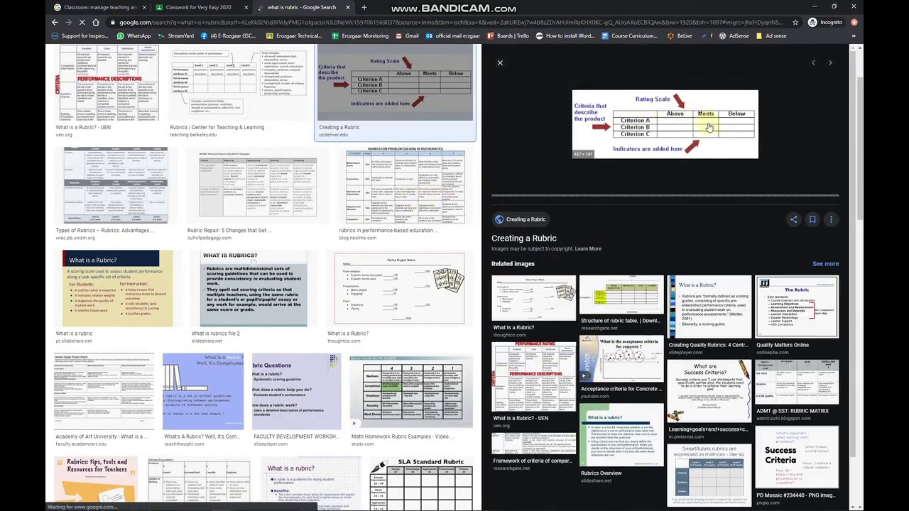
pyautogui.click(312, 195)
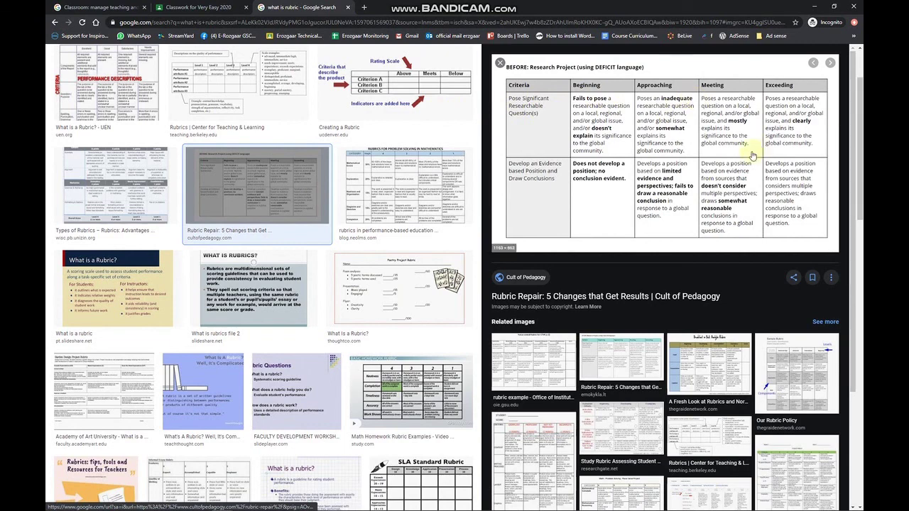
pyautogui.click(628, 357)
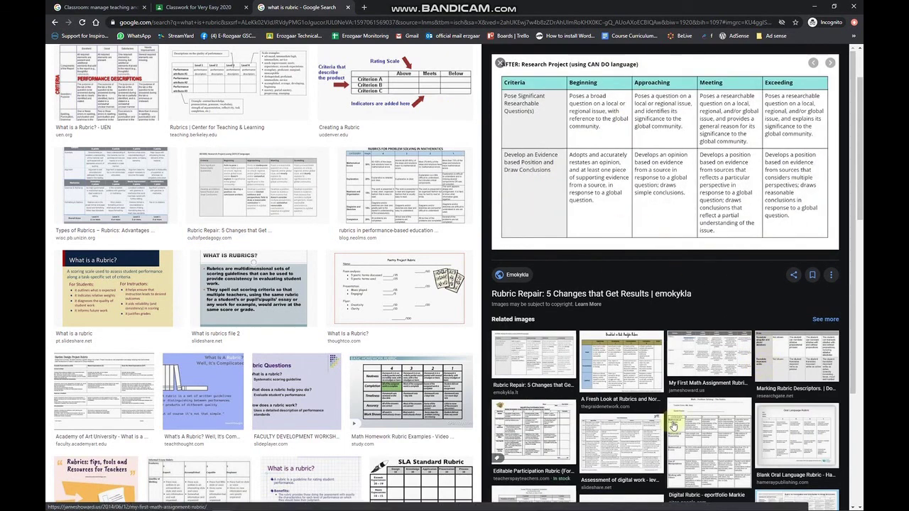
pyautogui.click(249, 195)
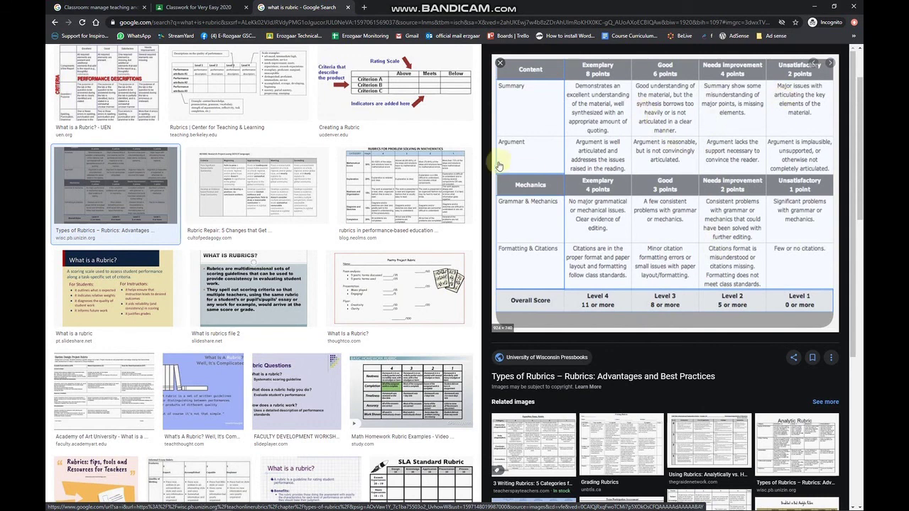
pyautogui.click(226, 7)
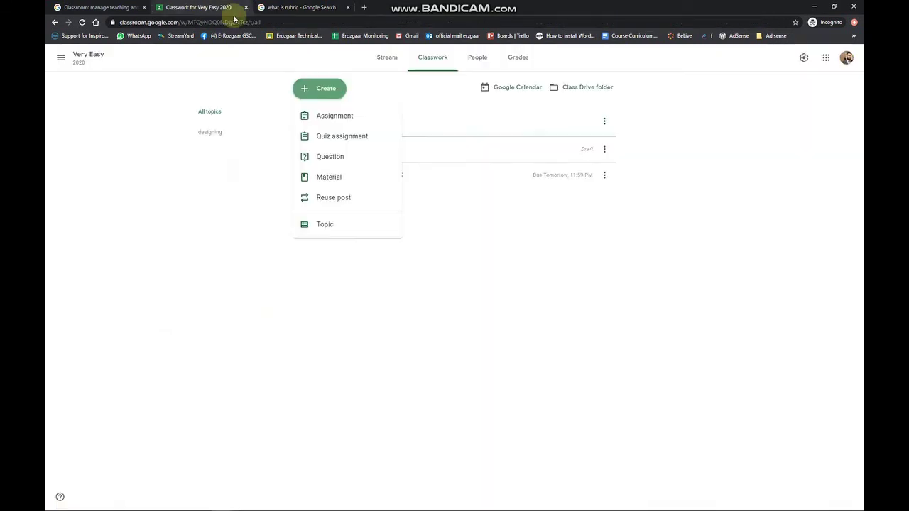
# Step: Open the photoshop assignment, try the Points options including Ungraded, and show the + Rubric menu
pyautogui.click(362, 125)
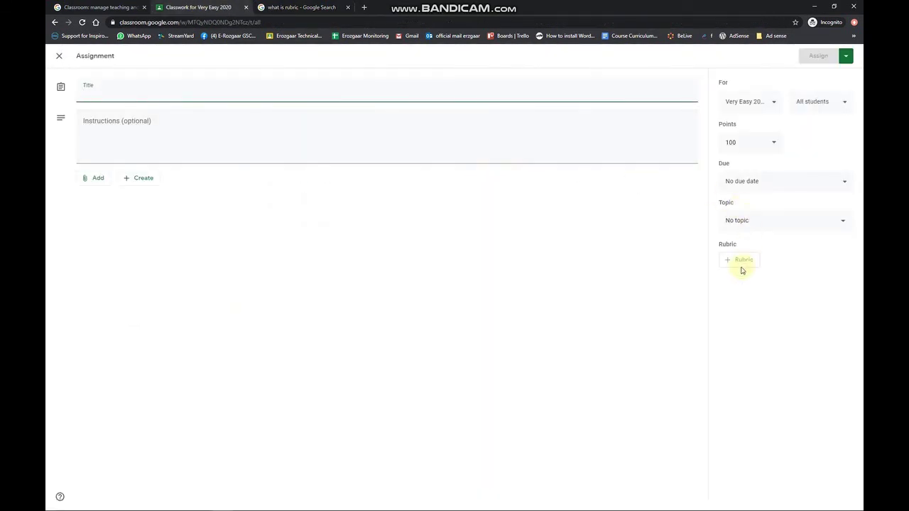
pyautogui.click(812, 181)
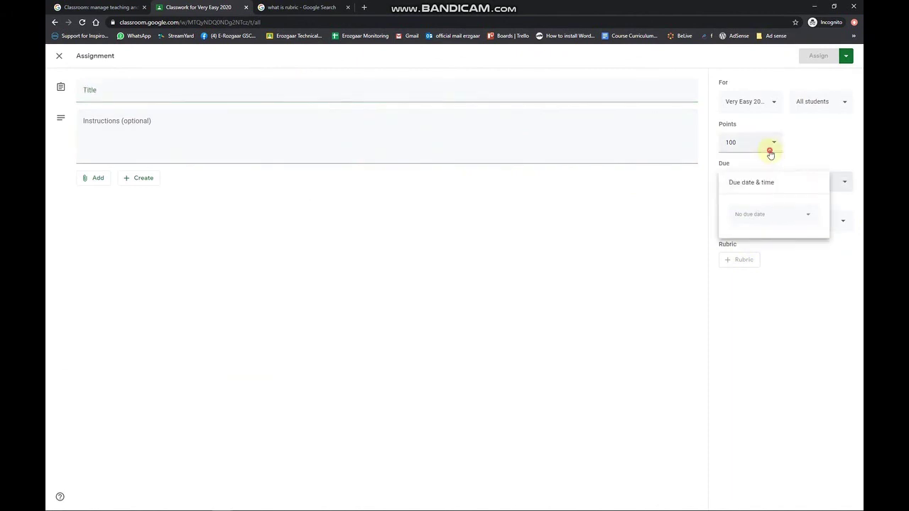
pyautogui.click(772, 144)
pyautogui.click(739, 163)
pyautogui.doubleClick(760, 149)
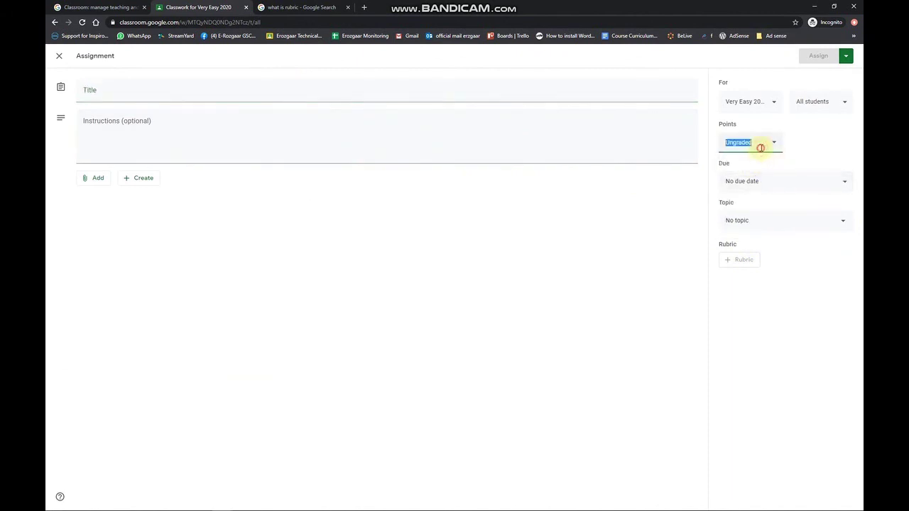
pyautogui.click(743, 260)
pyautogui.doubleClick(737, 146)
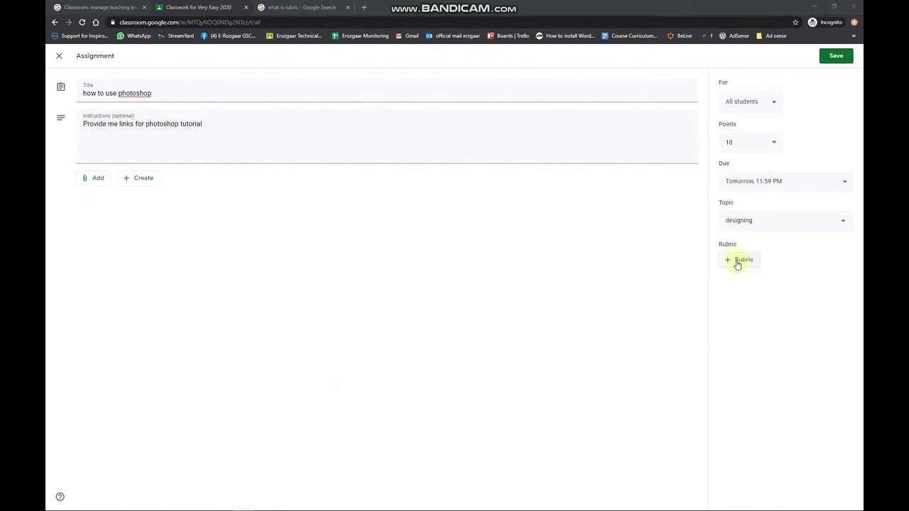
pyautogui.click(738, 262)
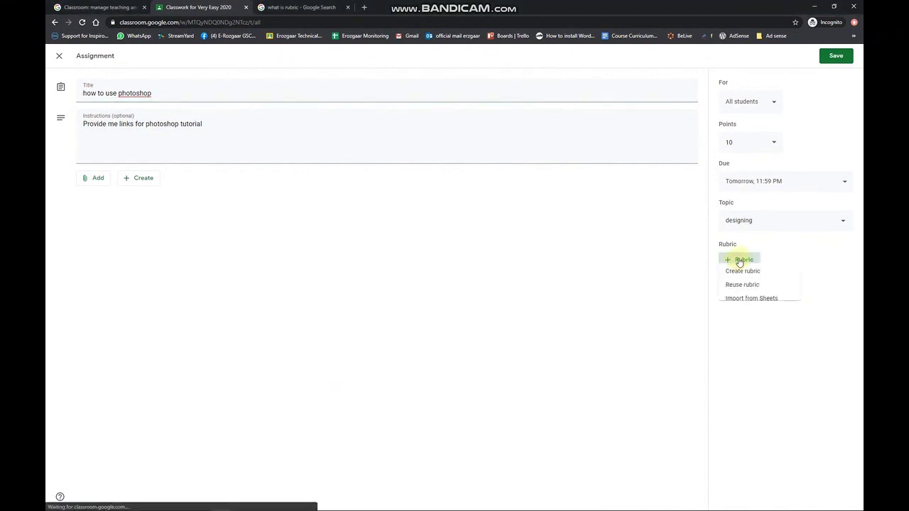
# Step: Start a blank rubric, explore its criterion fields, then add and delete a second criterion
pyautogui.click(775, 279)
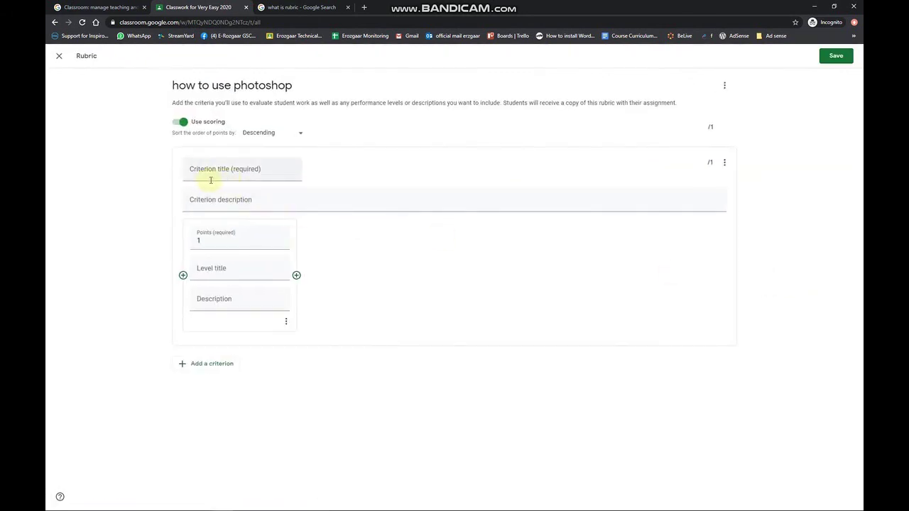
pyautogui.click(213, 171)
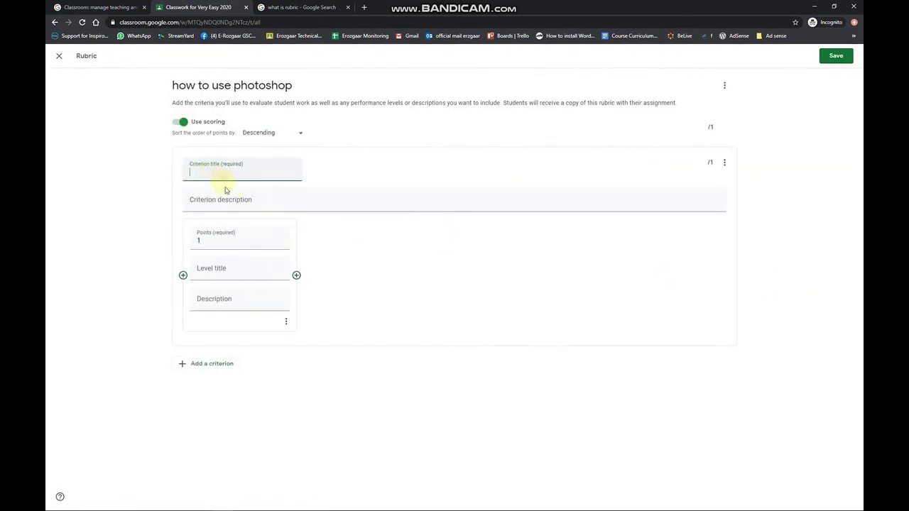
pyautogui.click(229, 201)
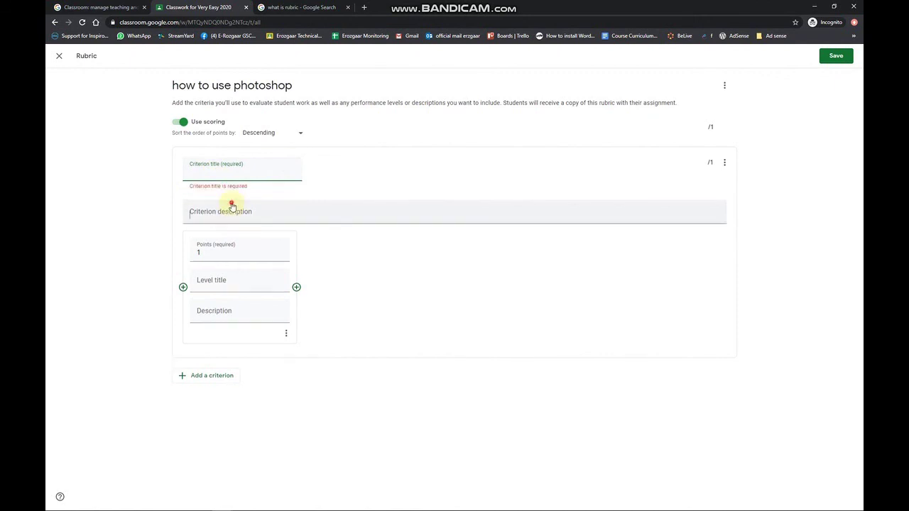
pyautogui.click(220, 375)
pyautogui.scroll(1, 270, 413)
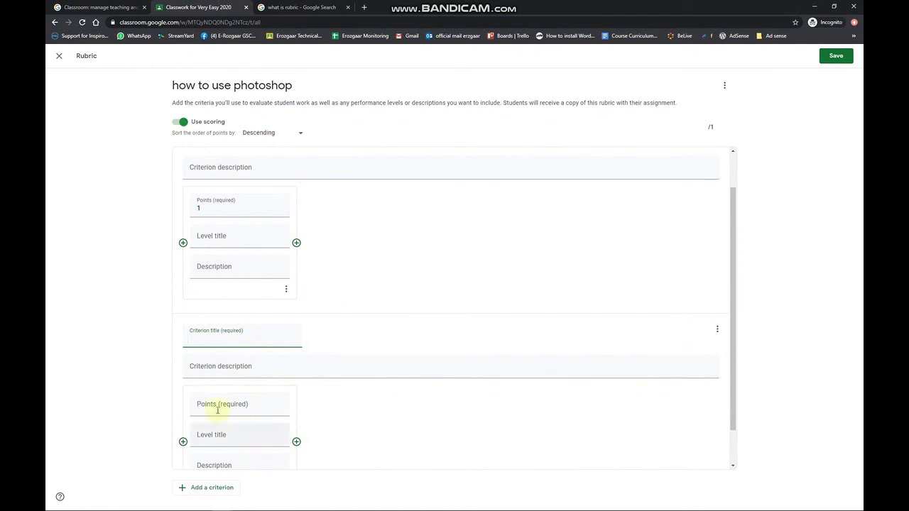
pyautogui.scroll(-1, 217, 410)
pyautogui.scroll(1, 242, 403)
pyautogui.click(717, 328)
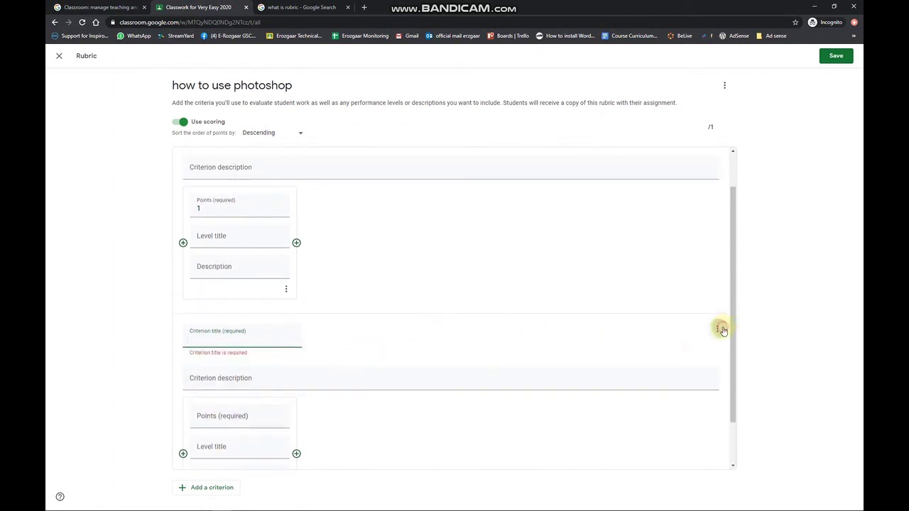
pyautogui.click(687, 362)
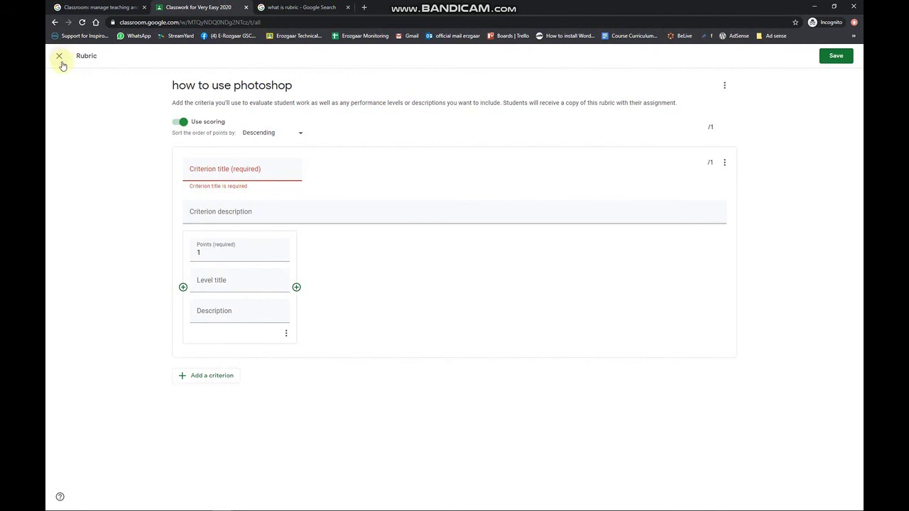
# Step: Discard the unsaved rubric and close the assignment back to Classwork
pyautogui.click(60, 57)
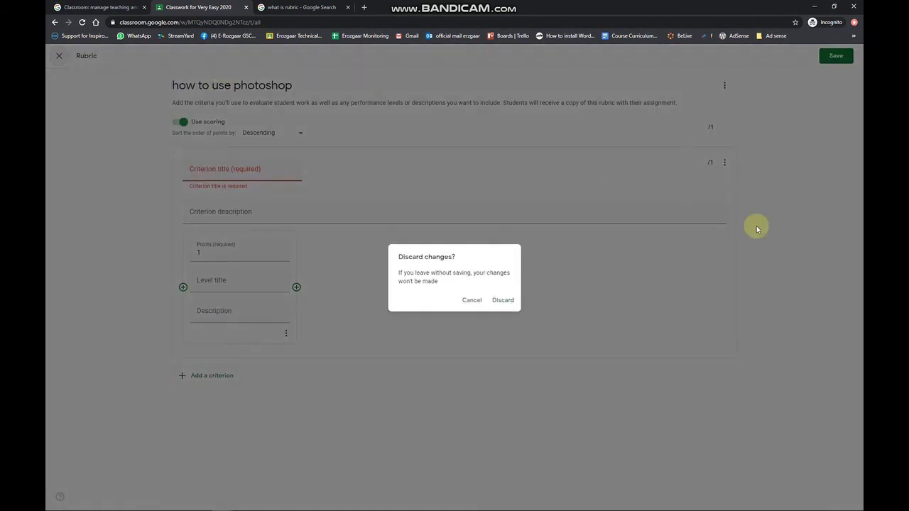
pyautogui.click(504, 300)
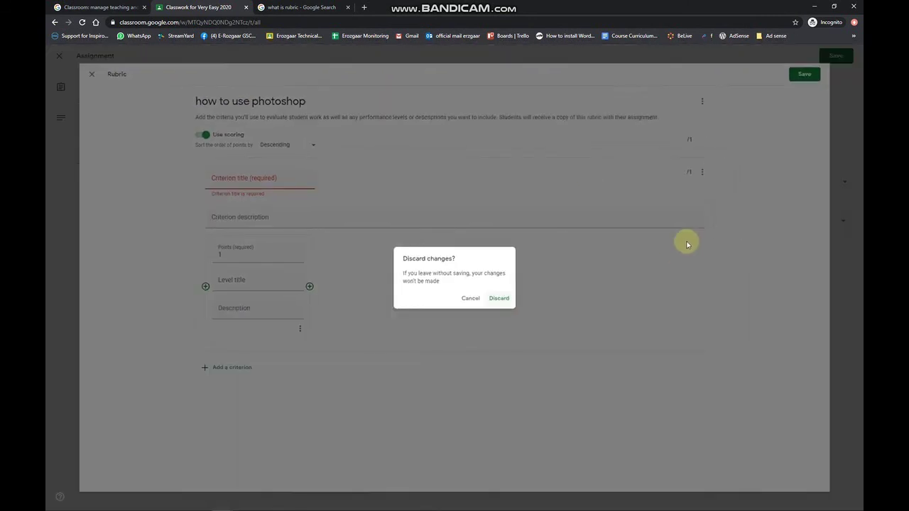
pyautogui.click(59, 56)
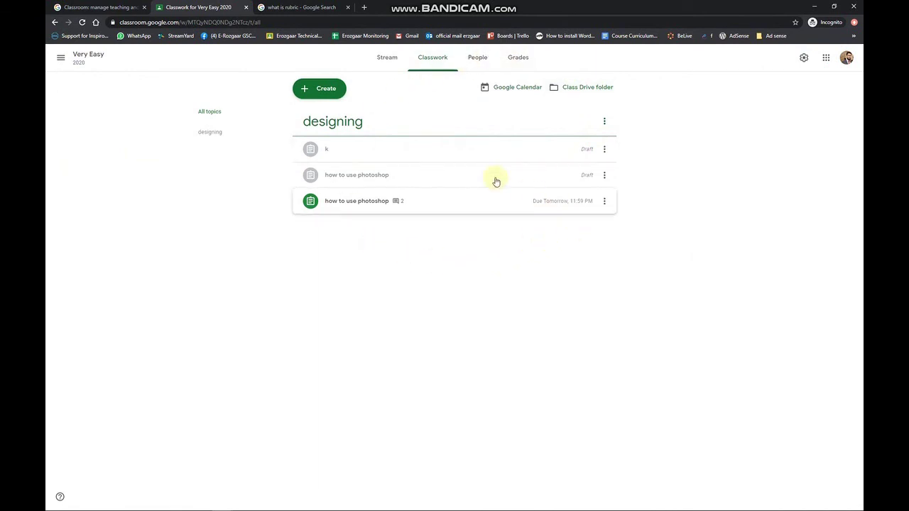
# Step: Add a new topic named 'skills' after cancelling a first attempt
pyautogui.click(338, 94)
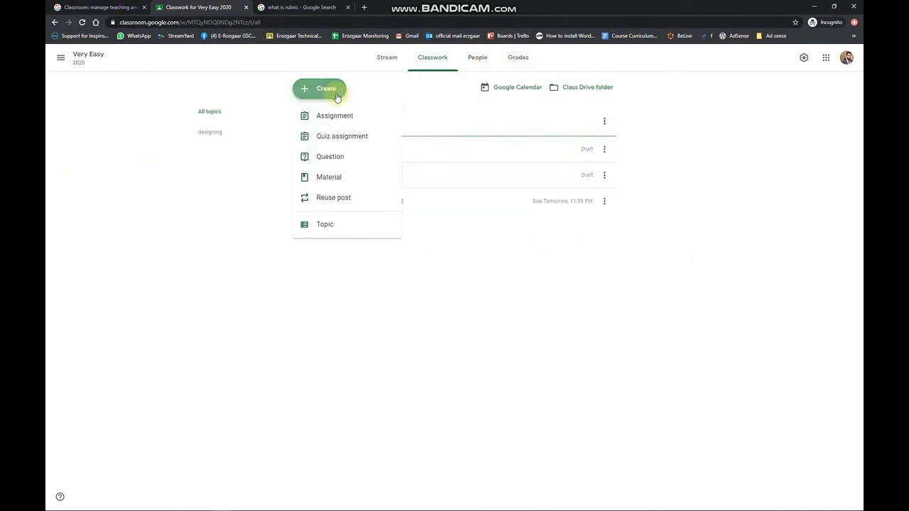
pyautogui.click(331, 224)
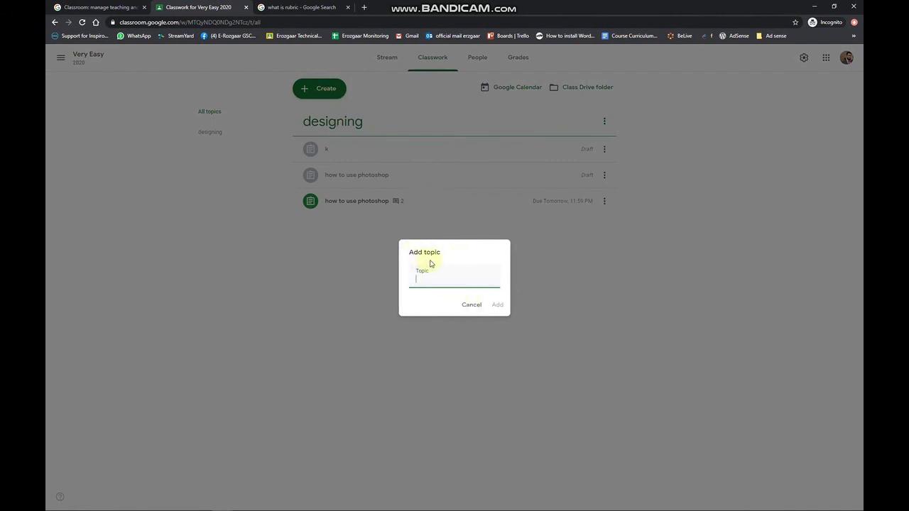
pyautogui.click(462, 306)
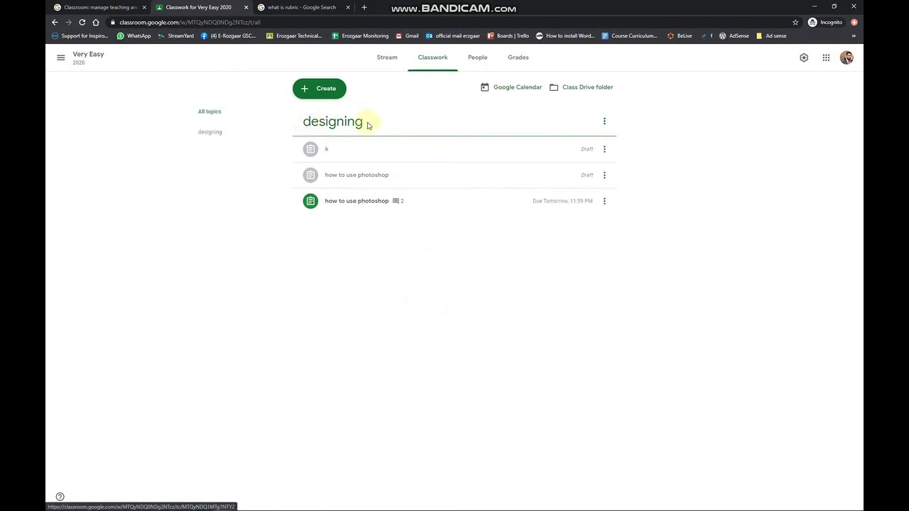
pyautogui.click(331, 90)
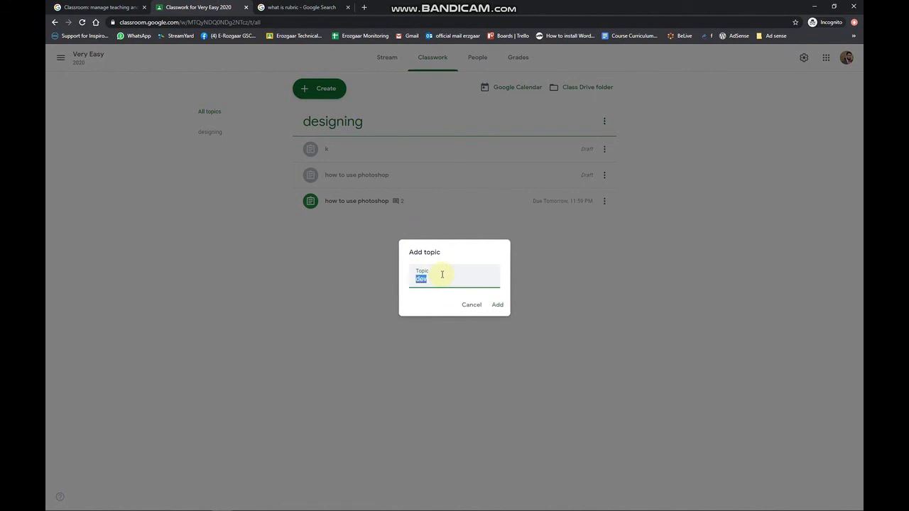
pyautogui.write('skills')
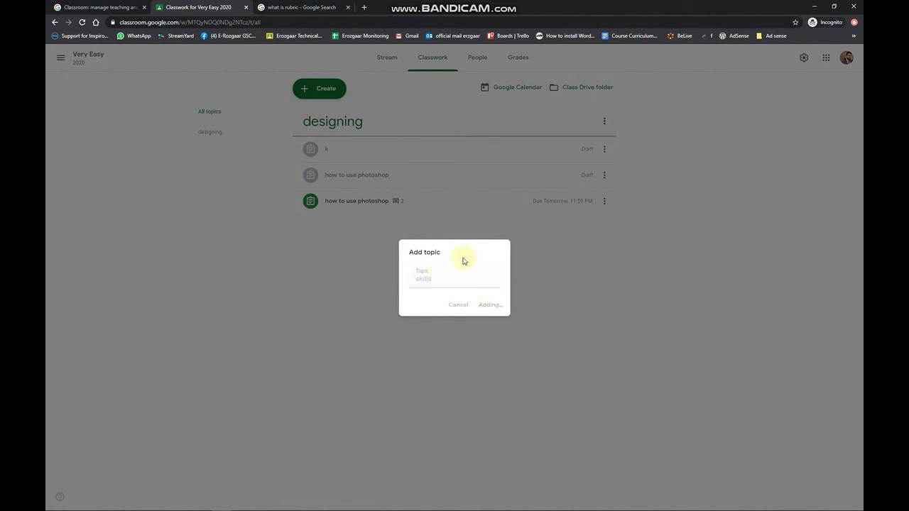
pyautogui.press('Return')
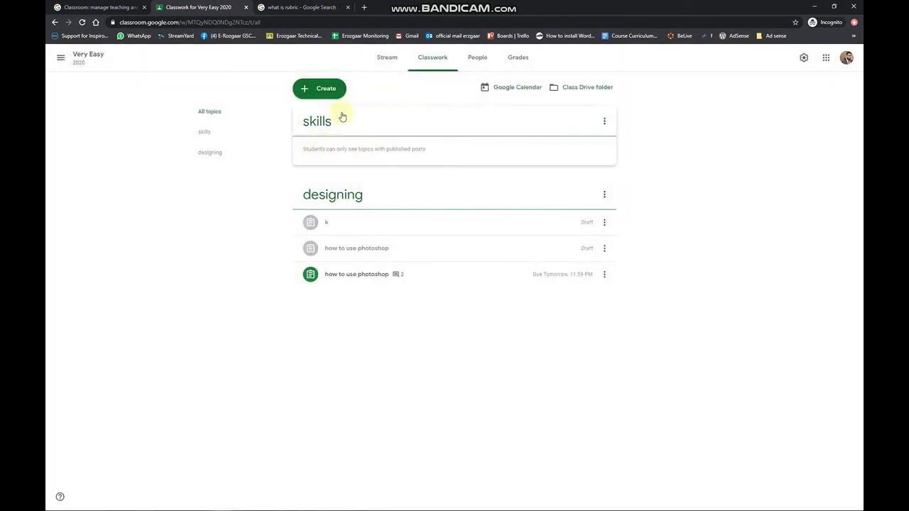
# Step: Check the Topic list in a new assignment form, then close it unsaved
pyautogui.click(327, 89)
pyautogui.click(328, 117)
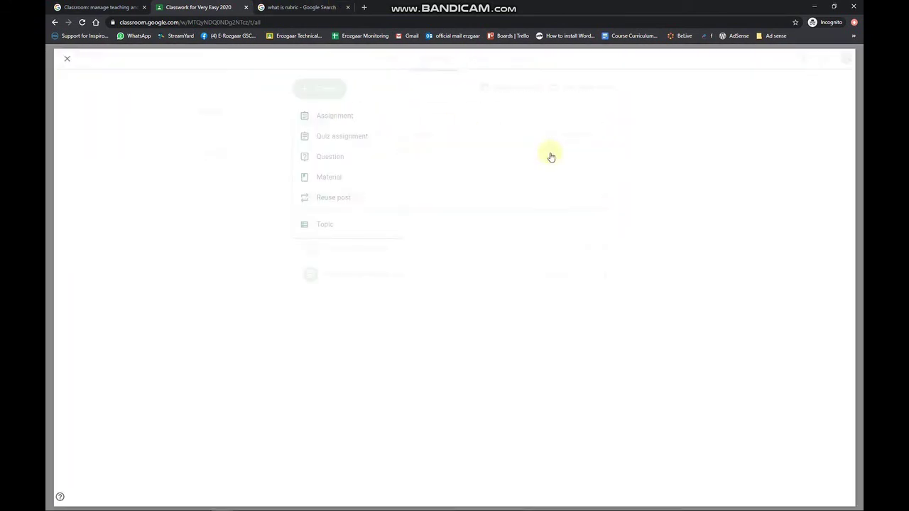
pyautogui.click(754, 226)
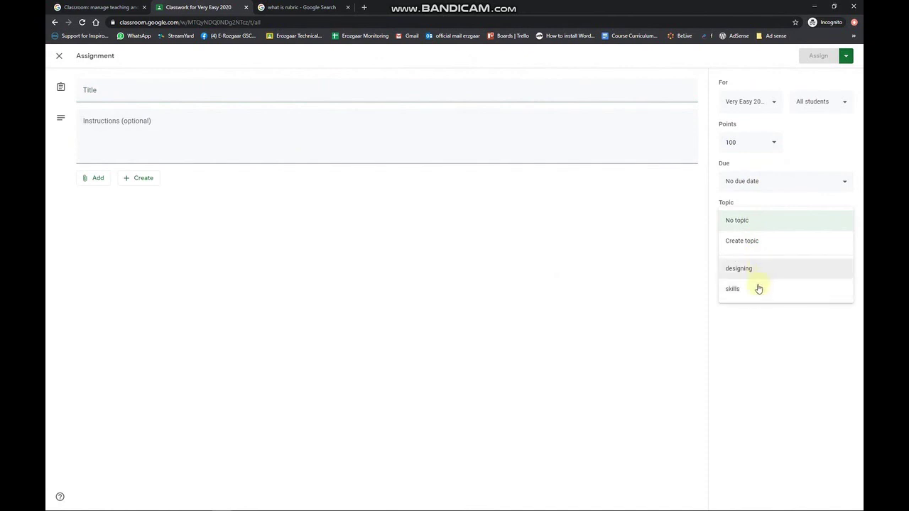
pyautogui.click(60, 56)
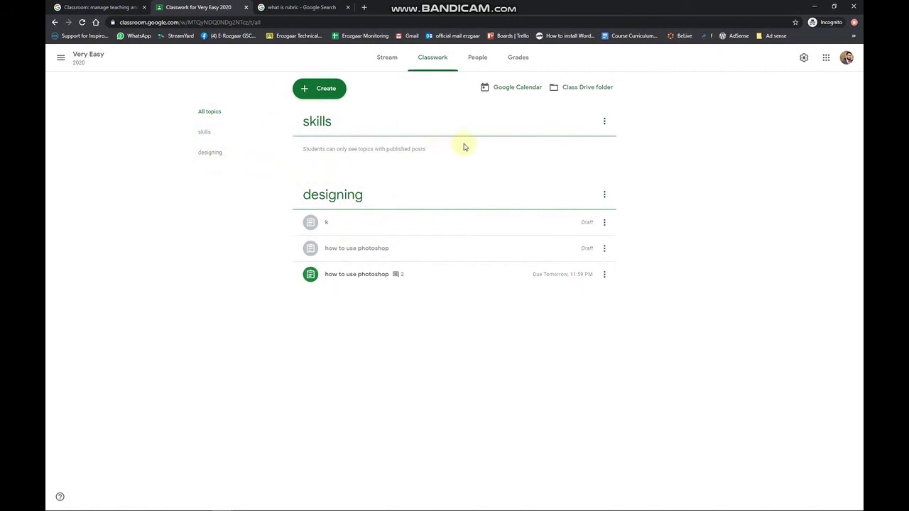
# Step: Go to the Very Easy Stream page and select the class's URL in the address bar
pyautogui.click(393, 62)
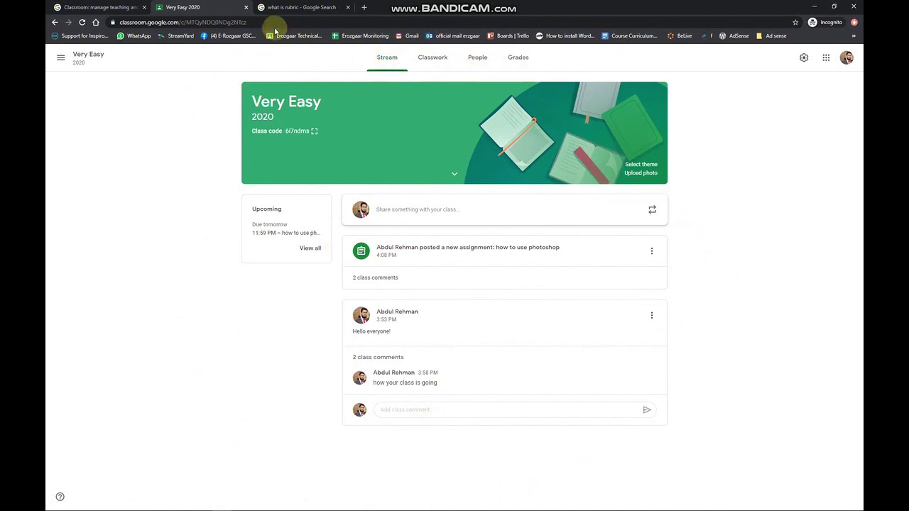
pyautogui.click(149, 22)
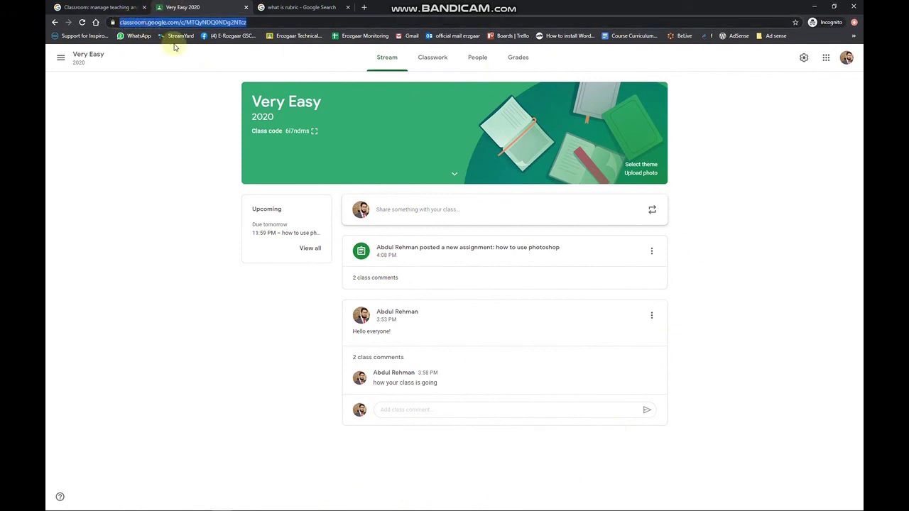